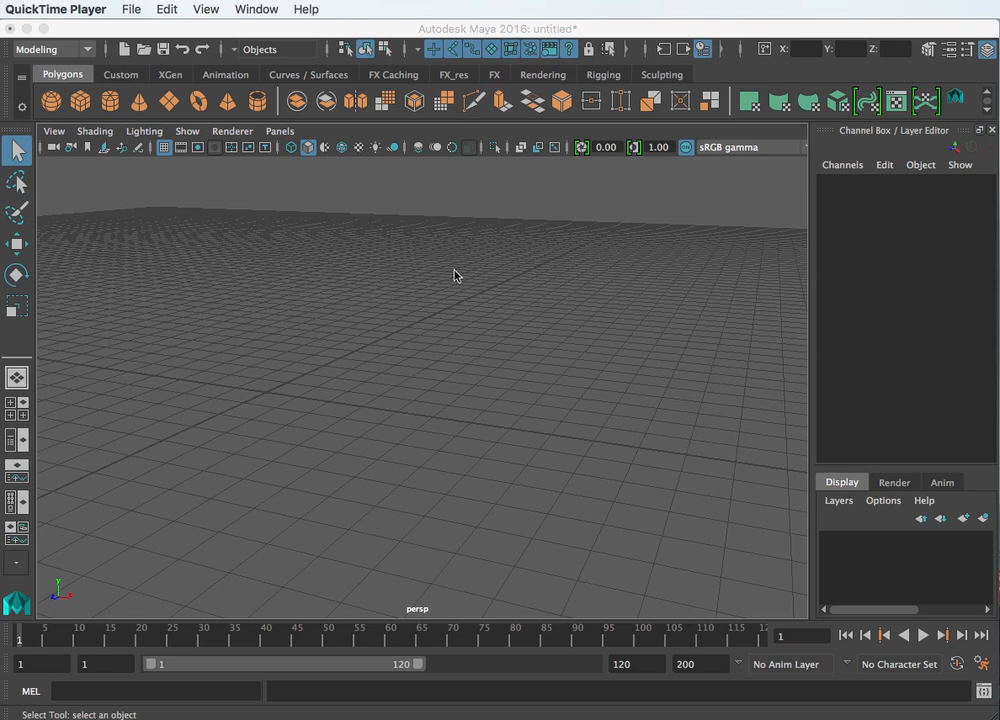
# - Create a polygon cube and spread duplicates of it across the grid, placing the last at about X -4.802, Z -0.204
pyautogui.click(83, 104)
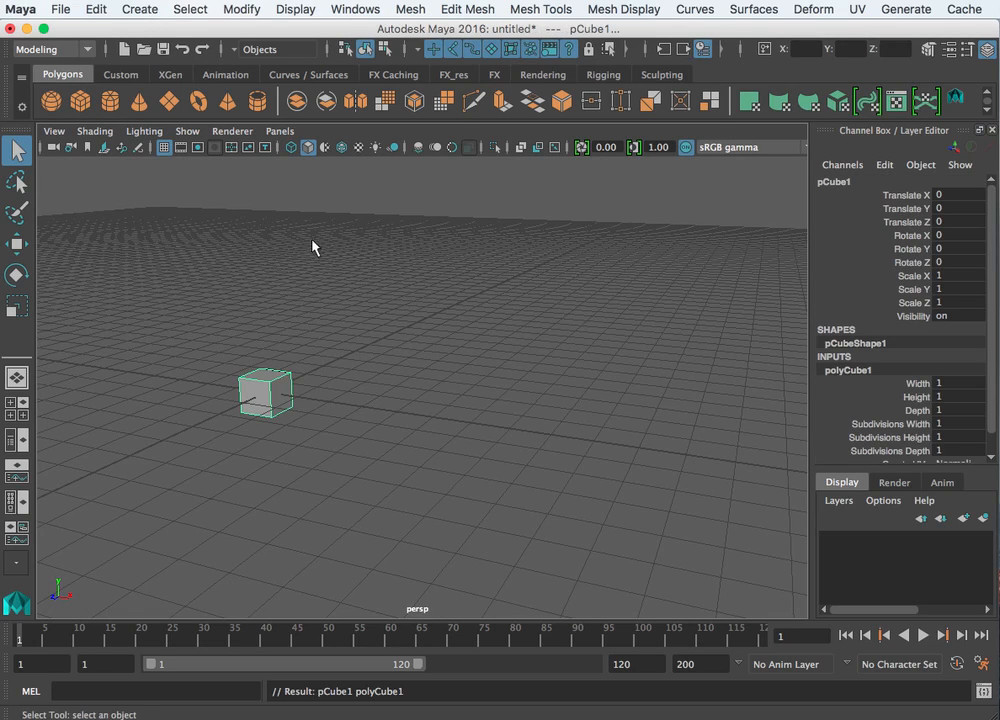
pyautogui.hotkey('ctrl', 'd')
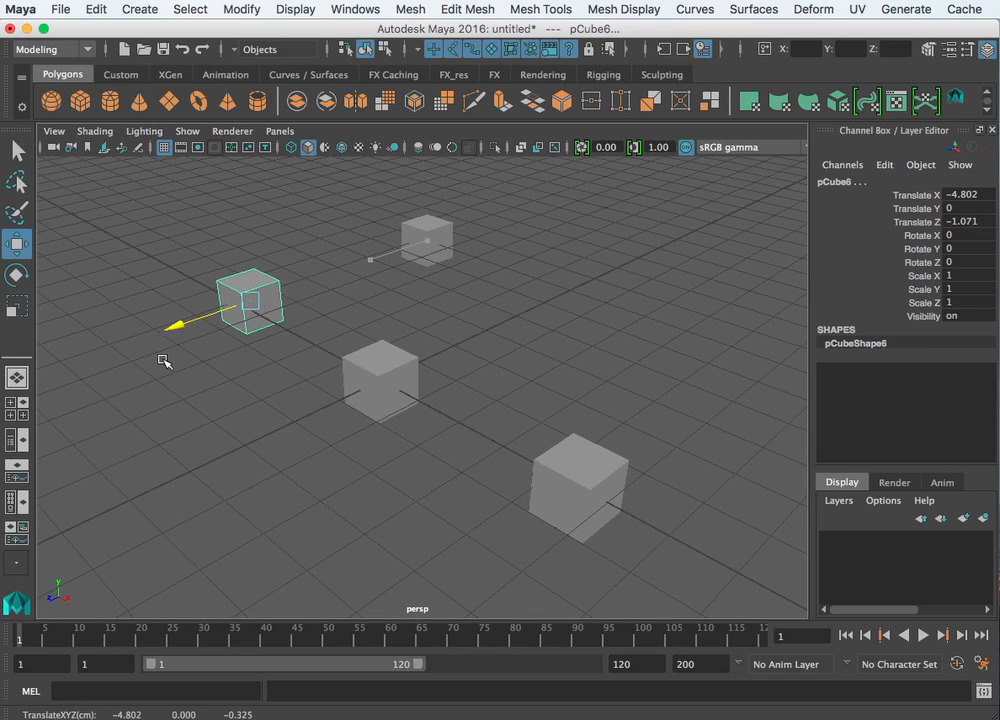
pyautogui.moveTo(163, 359); pyautogui.dragTo(170, 352)
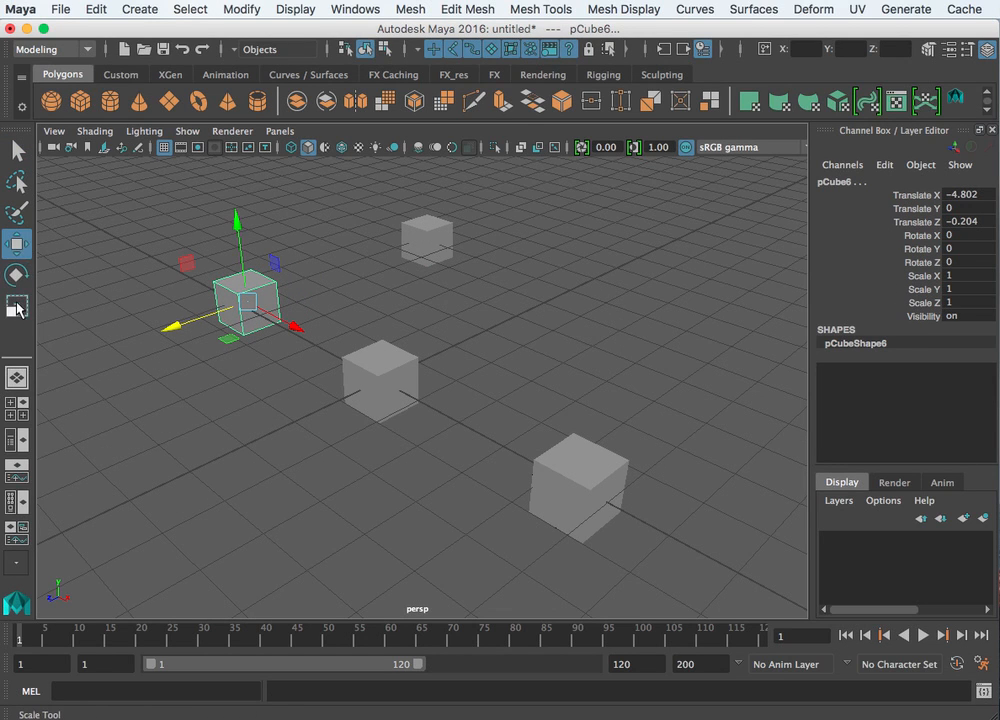
# - Cycle the selected cube's manipulator through the Scale, Rotate and Move tools
pyautogui.press('r')
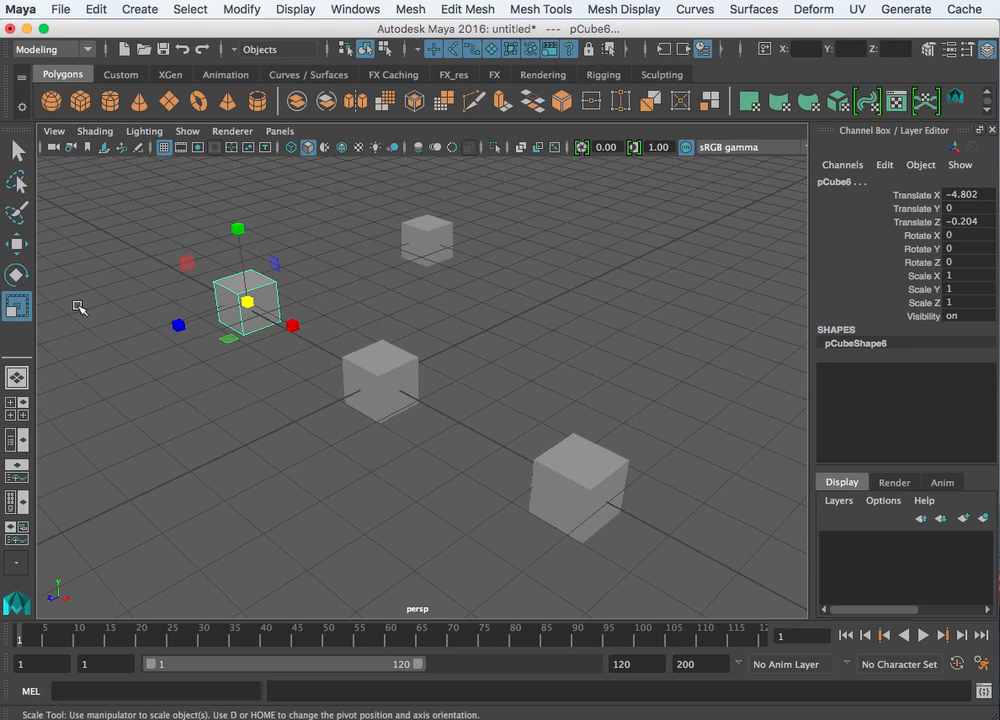
pyautogui.press('e')
pyautogui.press('w')
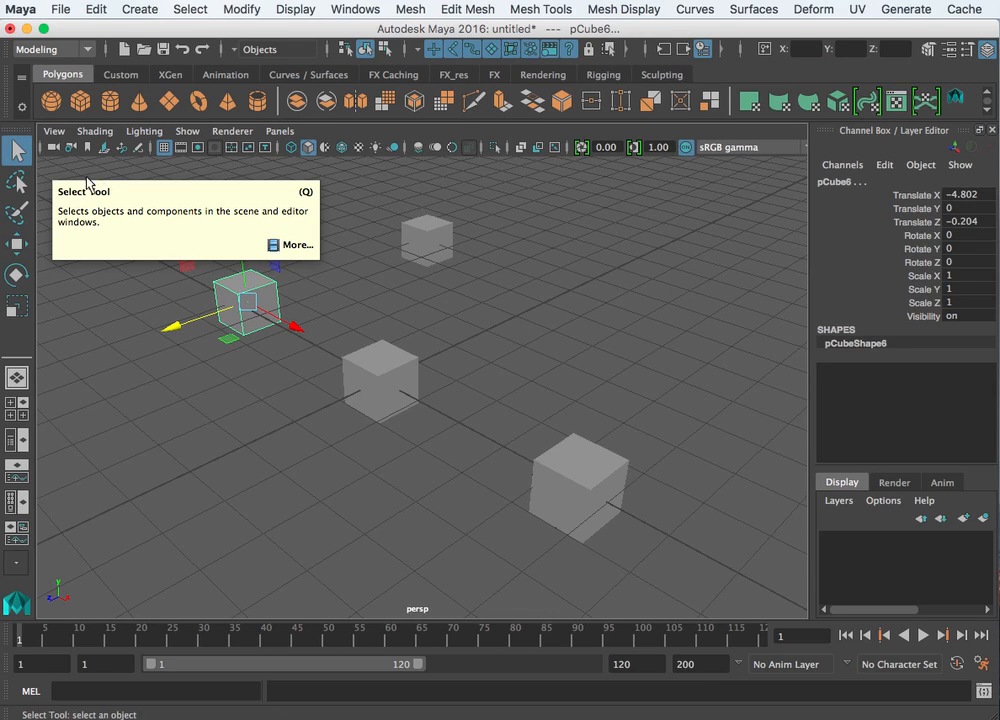
# - With the Select tool, select the leftmost, center, nearest and farthest cubes one at a time
pyautogui.click(17, 152)
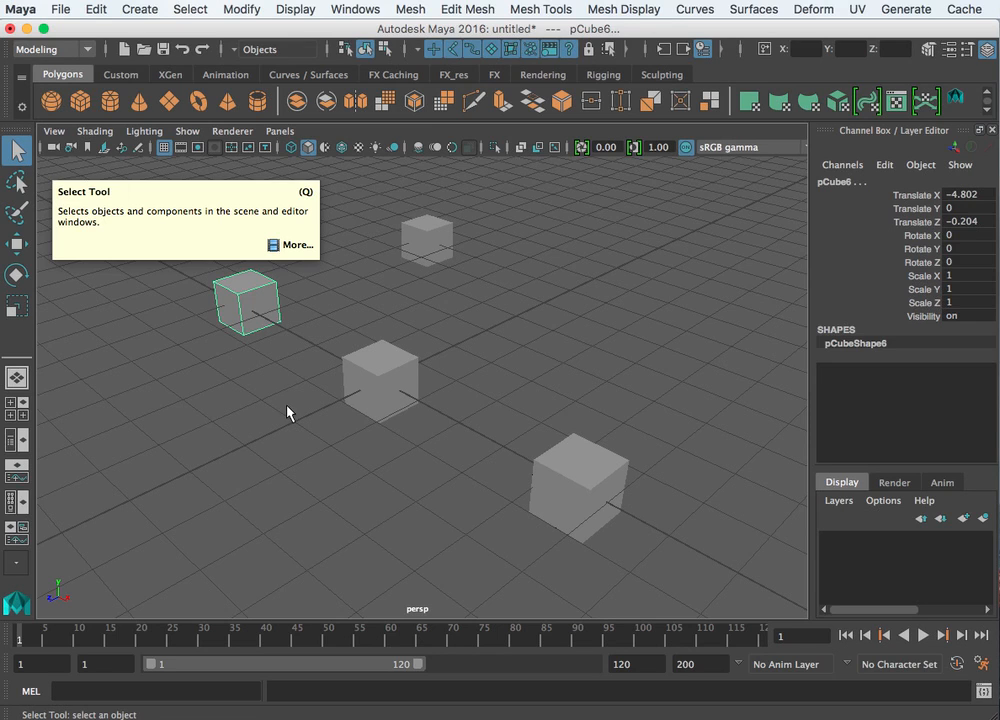
pyautogui.click(278, 345)
pyautogui.click(261, 293)
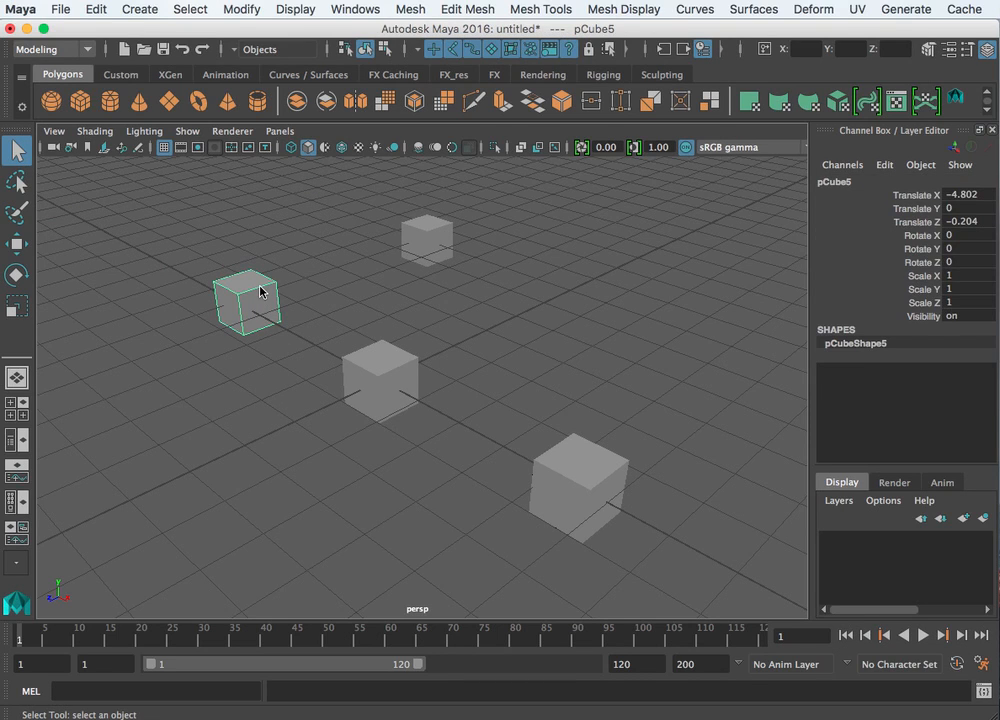
pyautogui.click(400, 379)
pyautogui.click(596, 476)
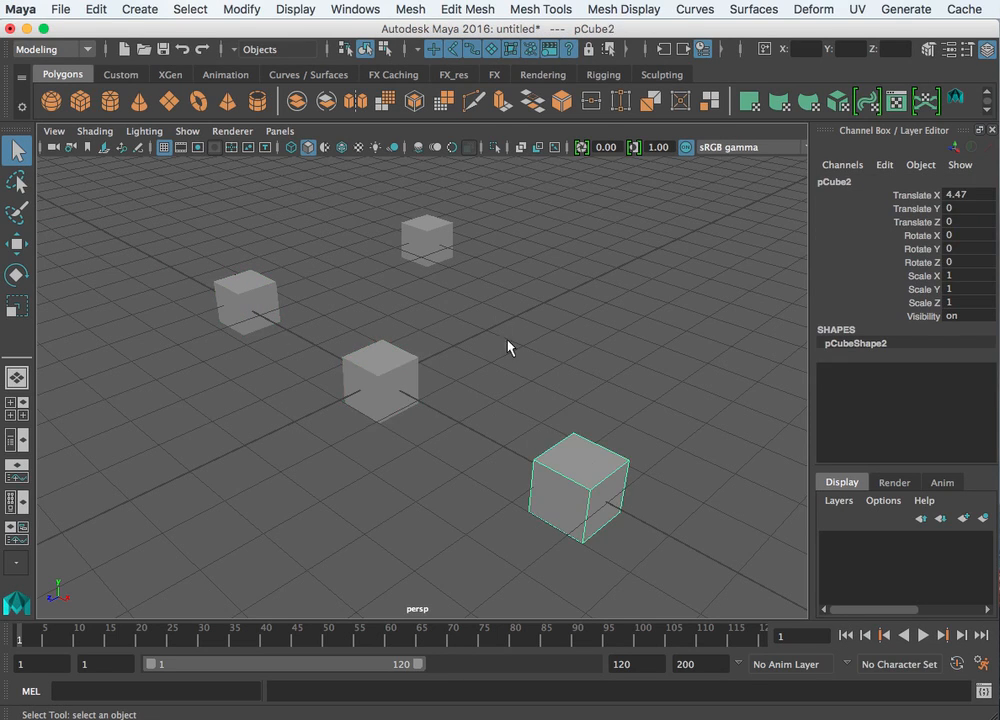
pyautogui.click(446, 238)
pyautogui.click(263, 292)
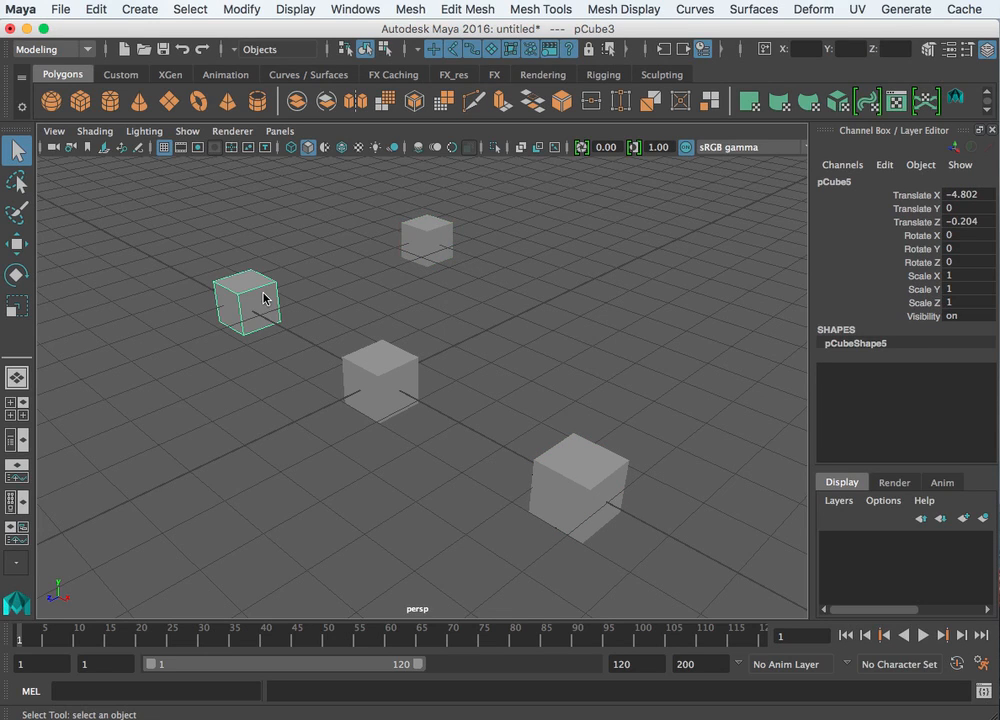
# - Select the center cube and add the farthest, nearest and leftmost cubes to the selection
pyautogui.click(377, 376)
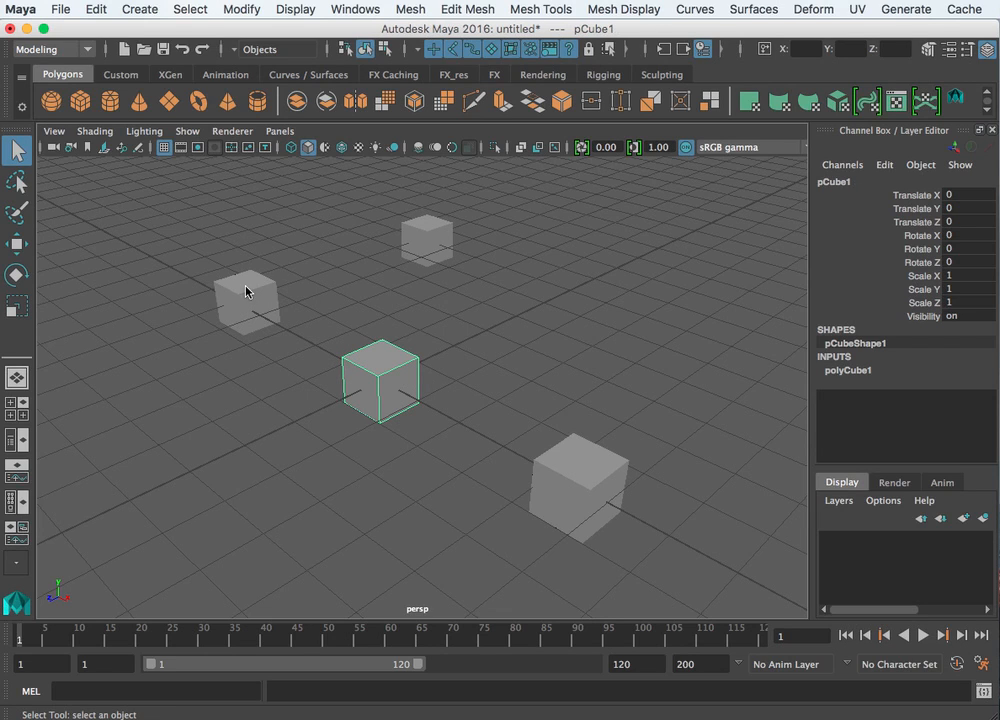
pyautogui.keyDown('shift'); pyautogui.click(429, 235); pyautogui.keyUp('shift')
pyautogui.keyDown('shift'); pyautogui.click(571, 478); pyautogui.keyUp('shift')
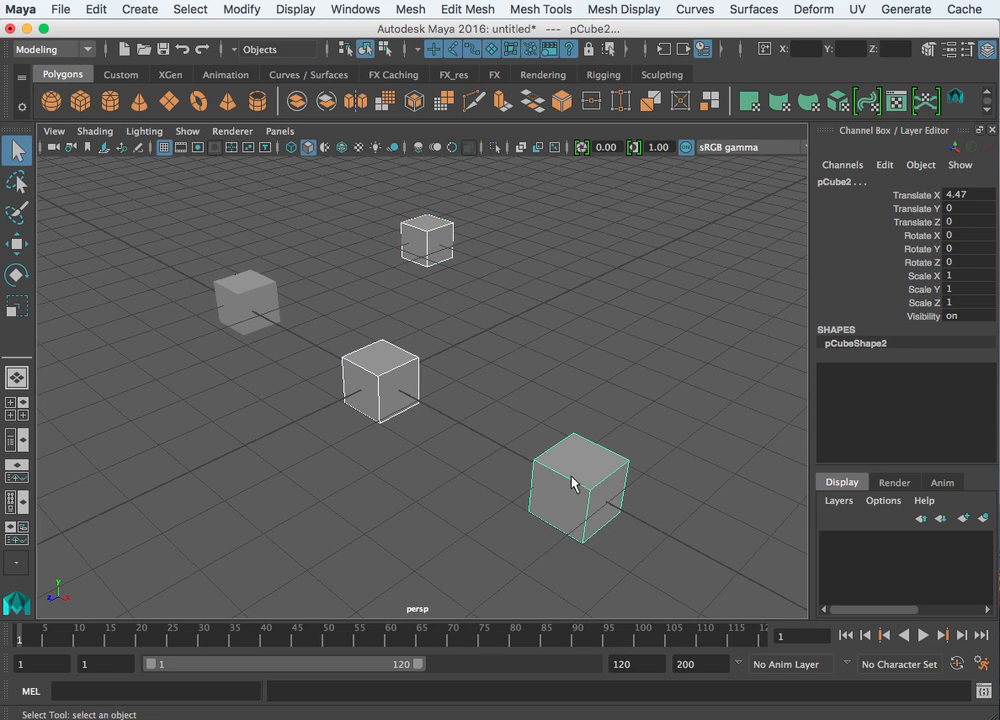
pyautogui.keyDown('shift'); pyautogui.click(263, 295); pyautogui.keyUp('shift')
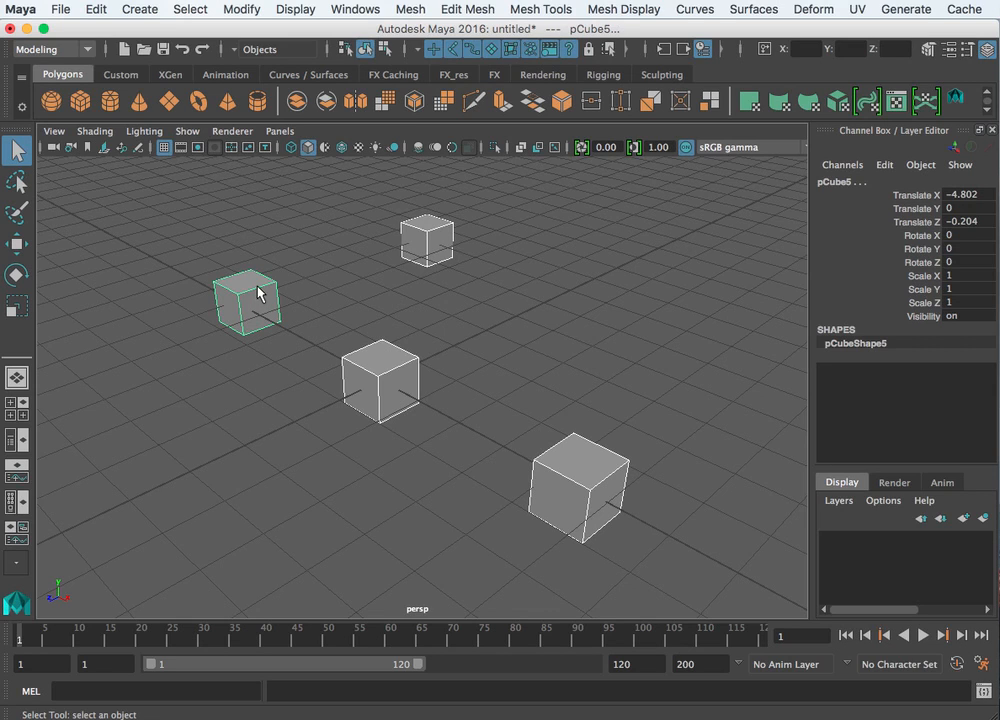
# - Remove the leftmost, nearest and farthest cubes from the selection, keeping only the center cube selected
pyautogui.keyDown('shift'); pyautogui.click(258, 295); pyautogui.keyUp('shift')
pyautogui.keyDown('shift'); pyautogui.click(583, 460); pyautogui.keyUp('shift')
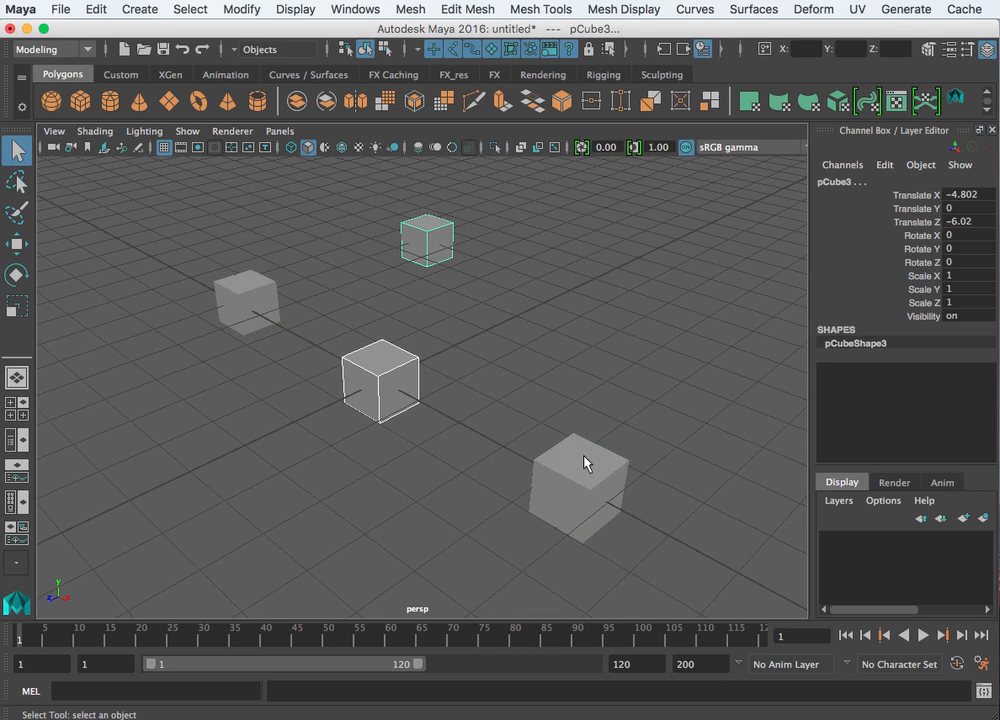
pyautogui.keyDown('shift'); pyautogui.click(432, 232); pyautogui.keyUp('shift')
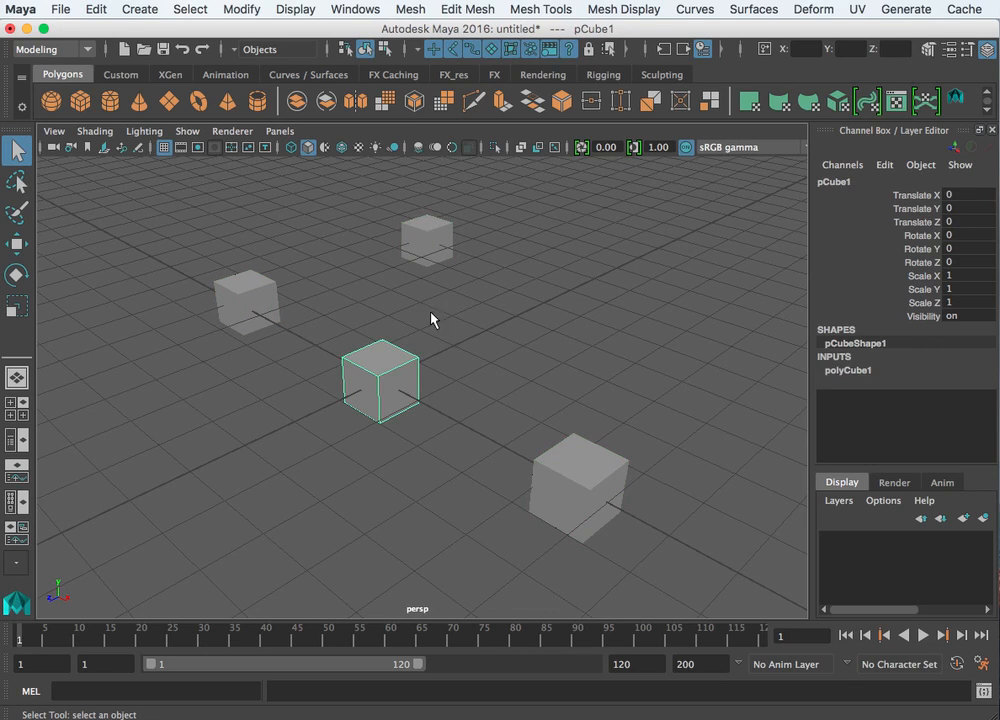
# - Add the leftmost, farthest and nearest cubes back to the center cube's selection
pyautogui.keyDown('shift'); pyautogui.click(257, 306); pyautogui.keyUp('shift')
pyautogui.keyDown('shift'); pyautogui.click(433, 232); pyautogui.keyUp('shift')
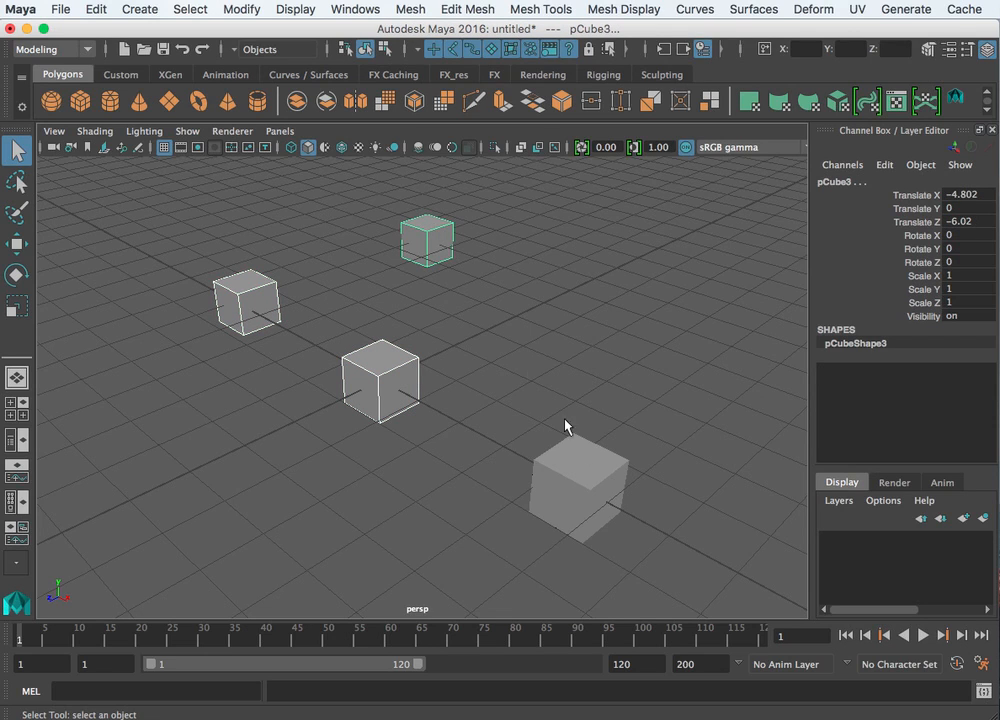
pyautogui.keyDown('shift'); pyautogui.click(583, 485); pyautogui.keyUp('shift')
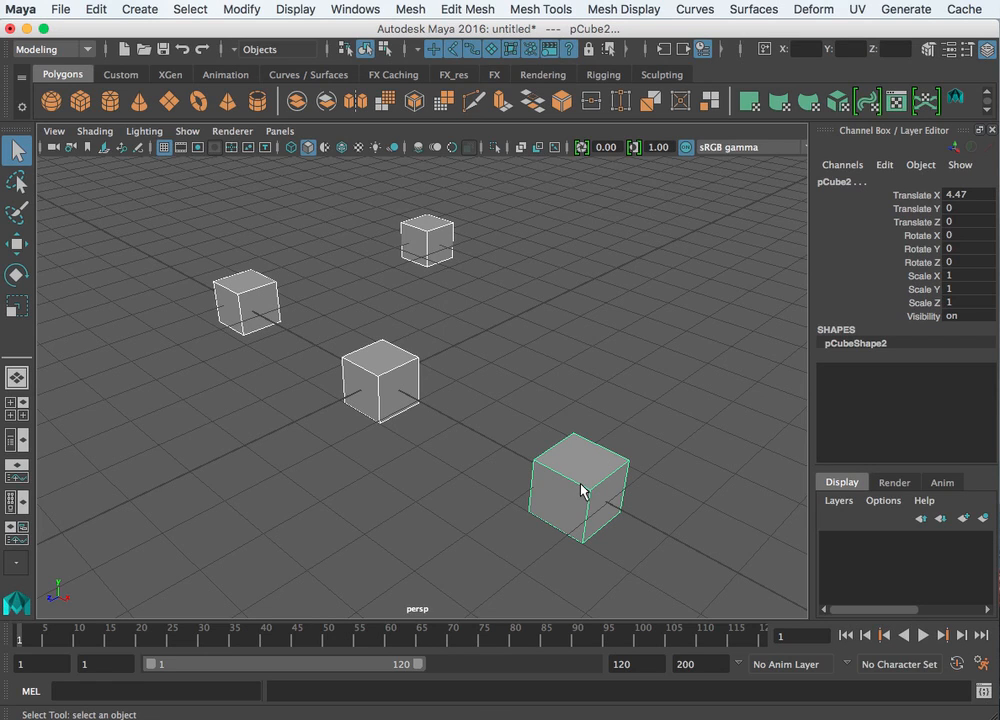
# - Rotate the four selected cubes together to about -70.736 degrees on Z and scale them uniformly to about 0.964
pyautogui.press('e')
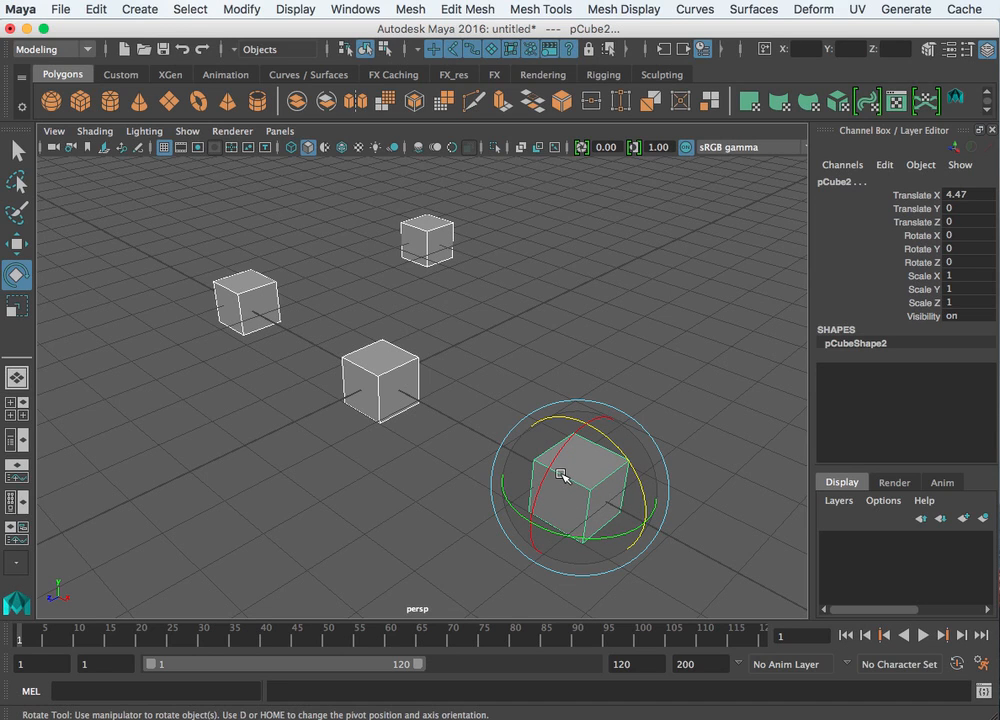
pyautogui.moveTo(608, 444); pyautogui.dragTo(551, 437)
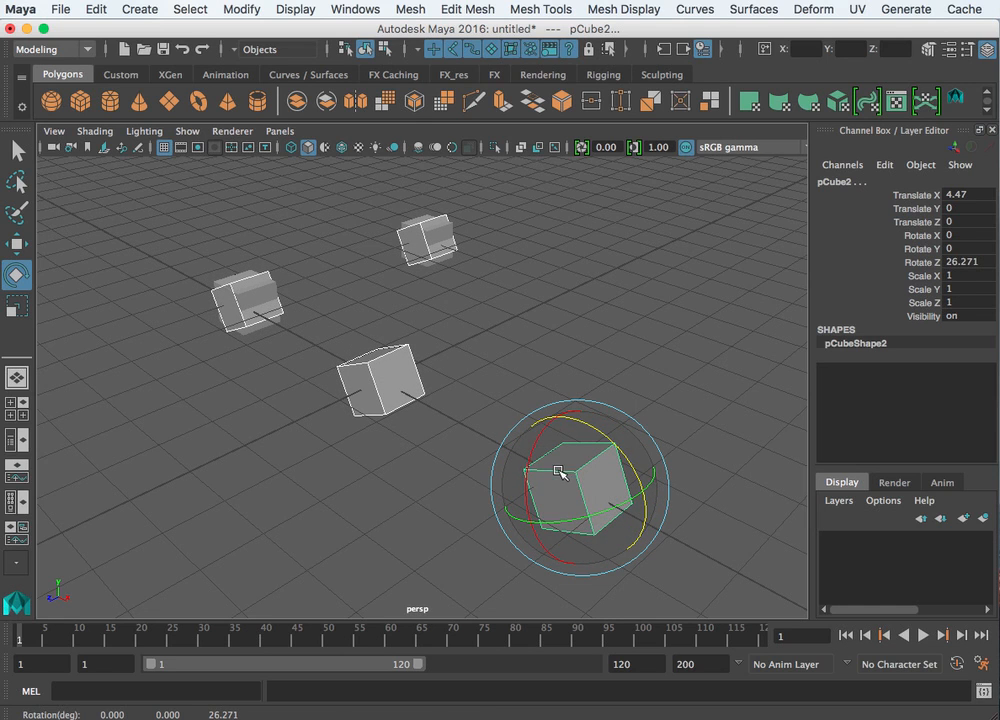
pyautogui.press('r')
pyautogui.moveTo(578, 484)
pyautogui.mouseDown()
pyautogui.moveTo(616, 487)
pyautogui.moveTo(577, 486)
pyautogui.mouseUp()
pyautogui.press('e')
pyautogui.moveTo(640, 512); pyautogui.dragTo(630, 552)
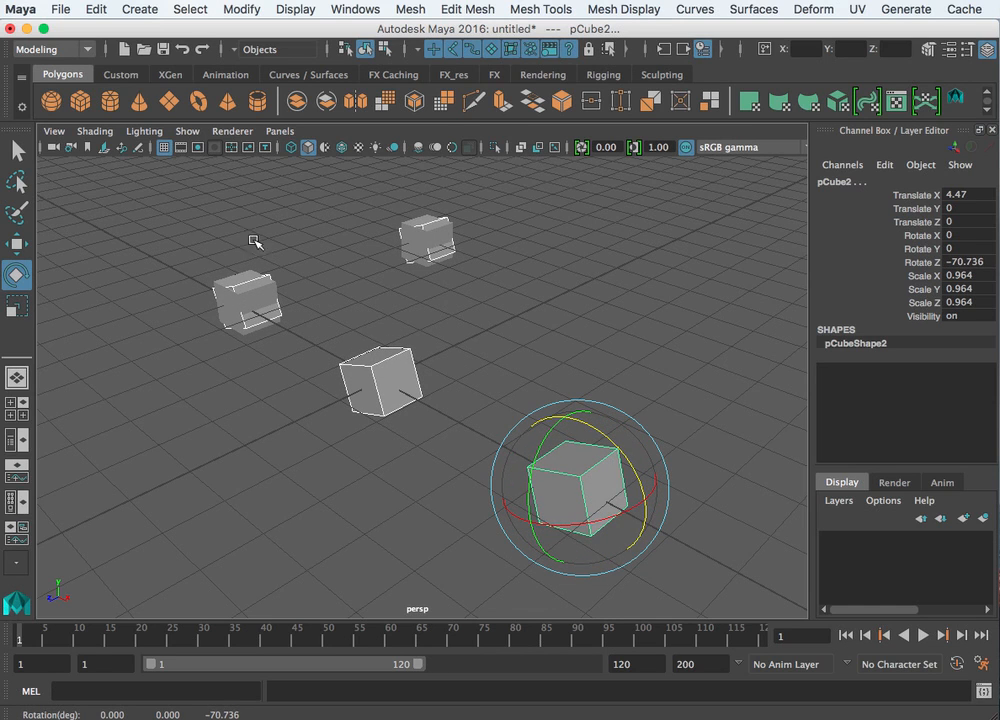
# - Delete the stray unrotated duplicates overlapping the leftmost and farthest cubes
pyautogui.click(236, 282)
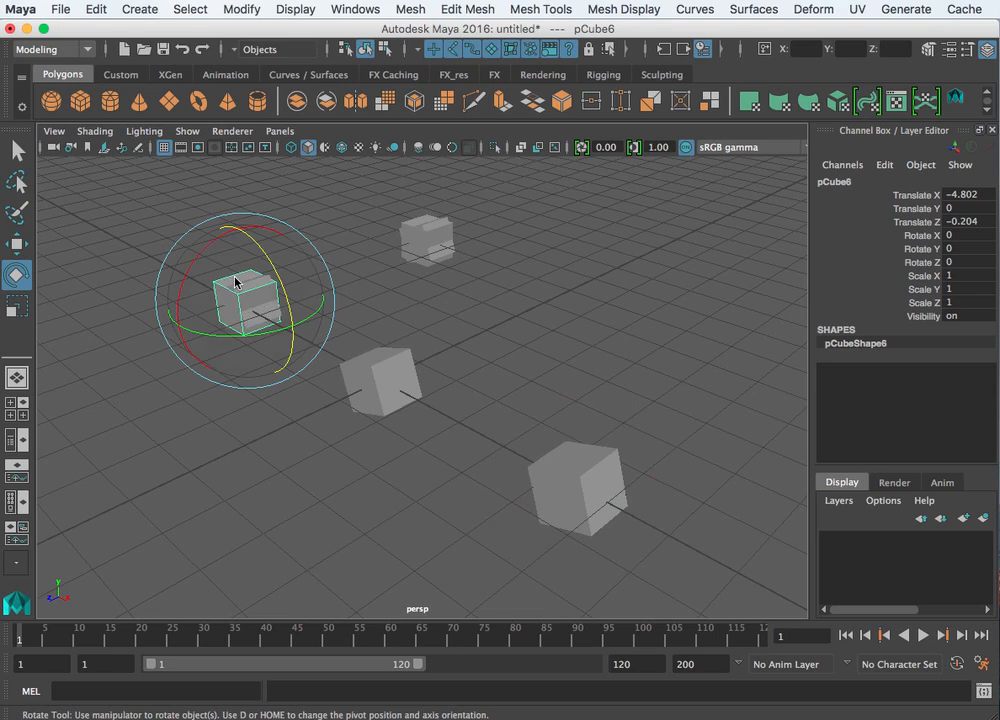
pyautogui.keyDown('shift'); pyautogui.click(419, 224); pyautogui.keyUp('shift')
pyautogui.click(468, 249)
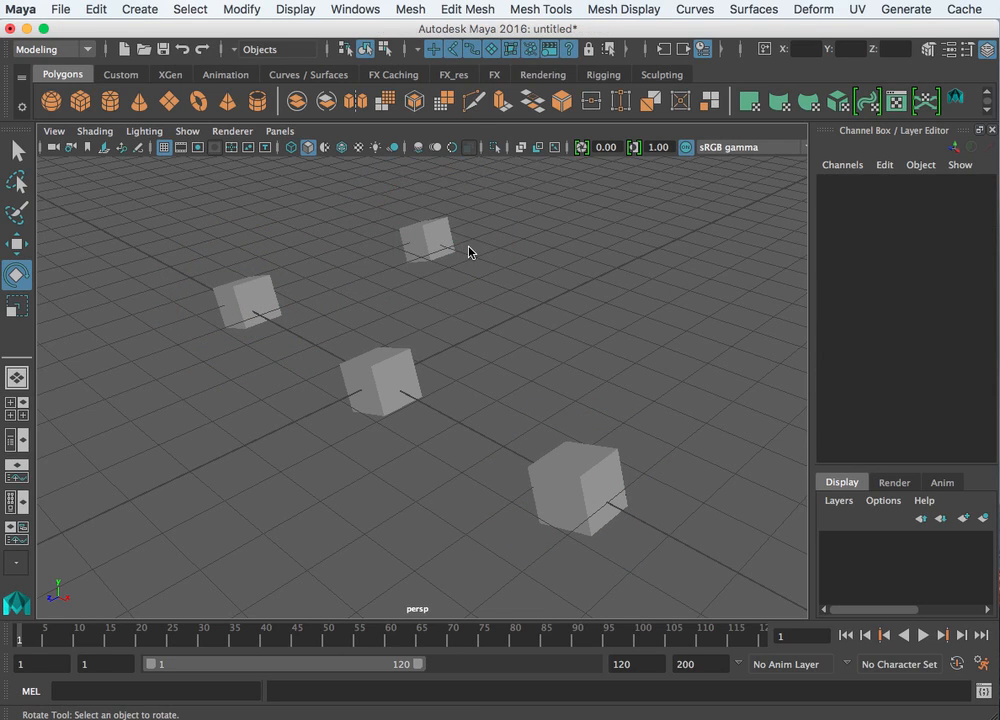
# - Marquee-select different groups of cubes with the Select tool, finishing with the leftmost, center and farthest cubes
pyautogui.moveTo(647, 228); pyautogui.dragTo(524, 343)
pyautogui.click(24, 155)
pyautogui.moveTo(126, 203); pyautogui.dragTo(440, 415)
pyautogui.moveTo(312, 286); pyautogui.dragTo(665, 580)
pyautogui.moveTo(170, 204); pyautogui.dragTo(290, 342)
pyautogui.moveTo(197, 188); pyautogui.dragTo(478, 450)
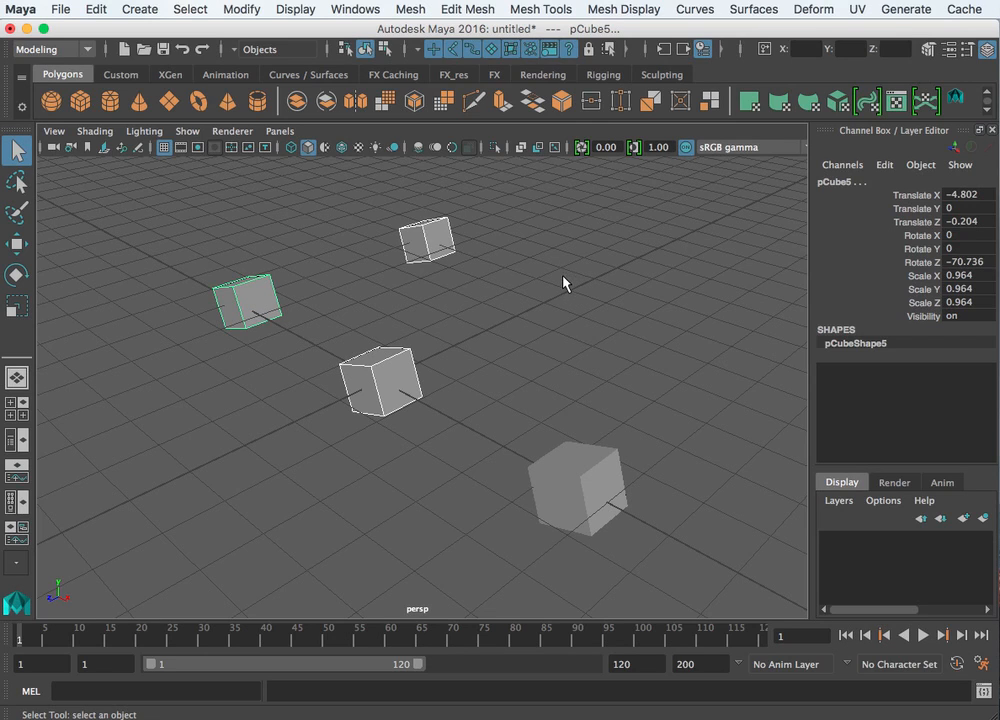
# - Marquee-select the leftmost, center and farthest cubes from a cleared selection, and remove the farthest cube from it
pyautogui.click(486, 265)
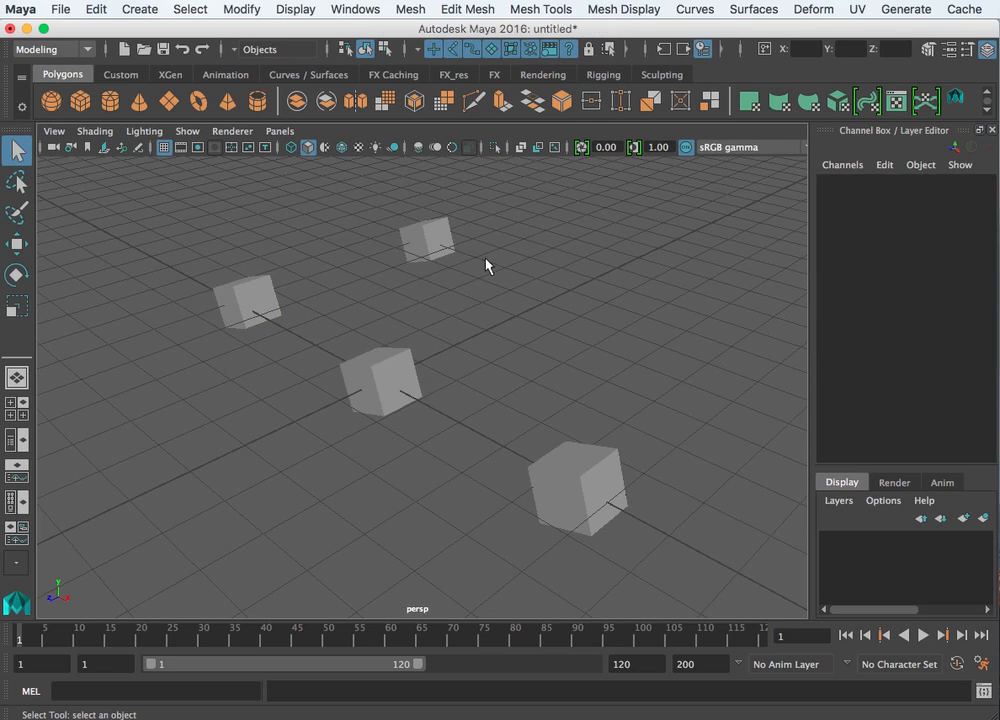
pyautogui.moveTo(370, 224); pyautogui.dragTo(527, 310)
pyautogui.click(509, 302)
pyautogui.moveTo(171, 251); pyautogui.dragTo(441, 420)
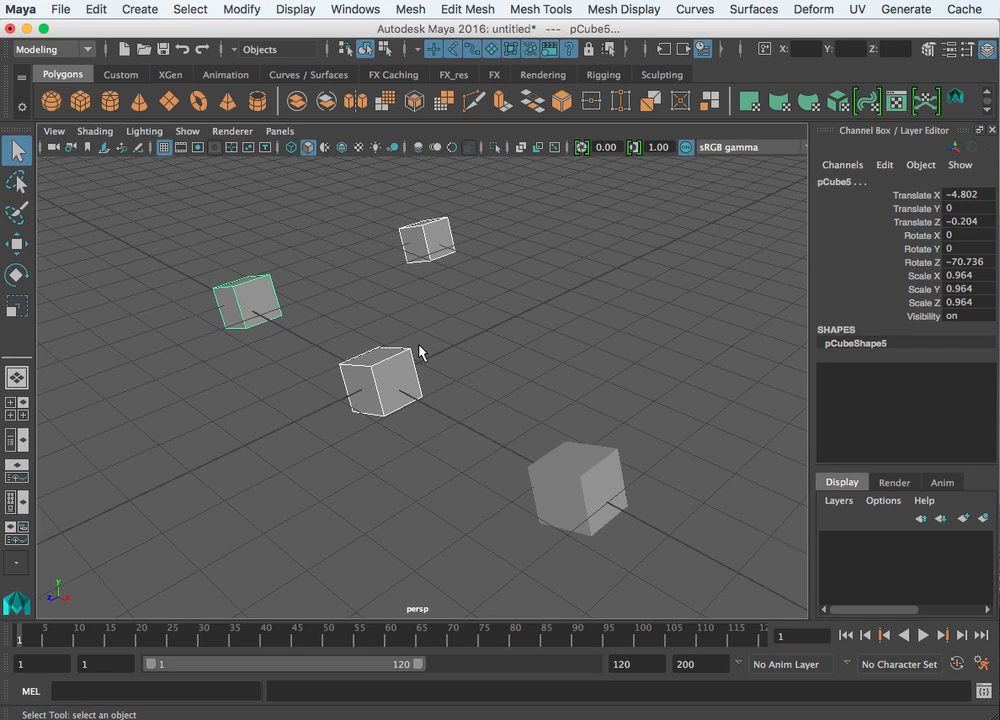
pyautogui.keyDown('shift'); pyautogui.click(440, 236); pyautogui.keyUp('shift')
# - Marquee-select all four cubes, undo that selection and deselect everything
pyautogui.moveTo(120, 176); pyautogui.dragTo(713, 576)
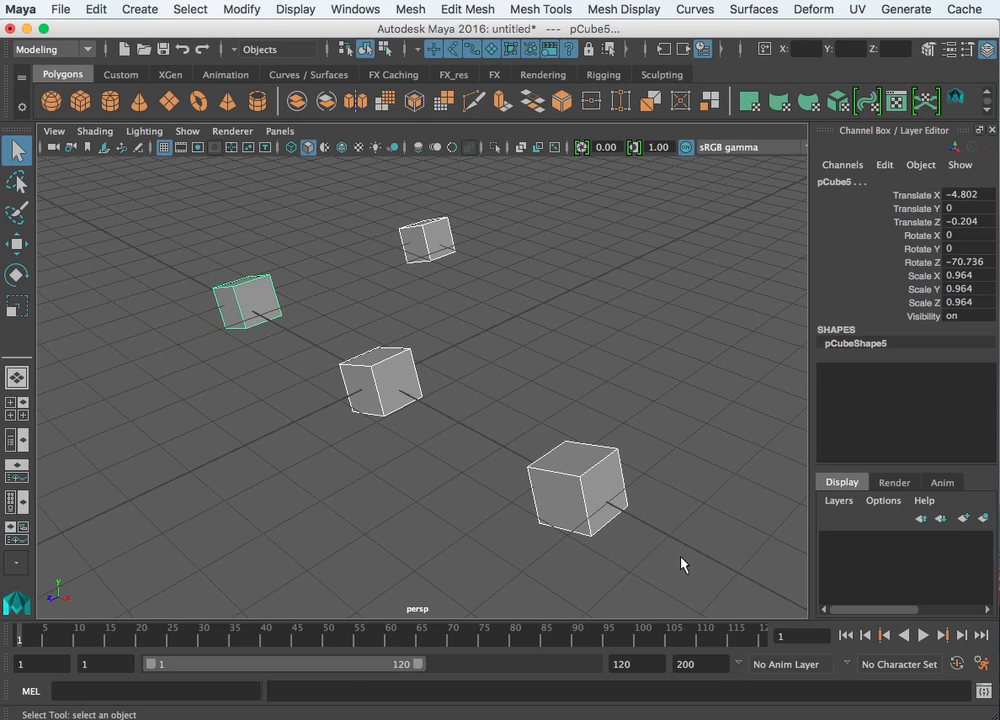
pyautogui.press('z')
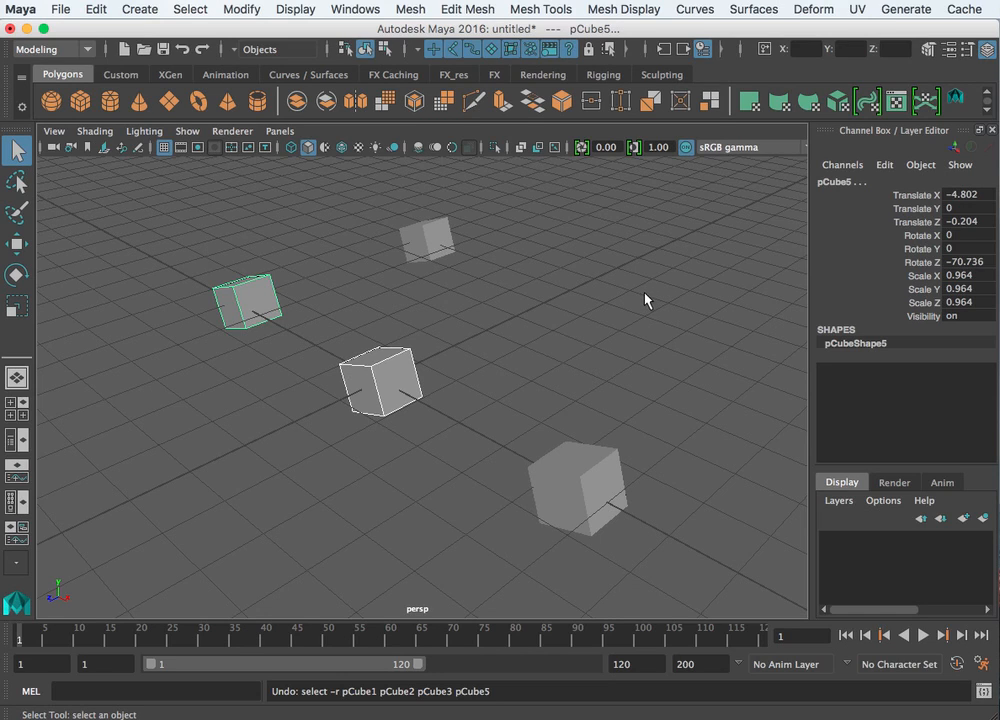
pyautogui.click(384, 307)
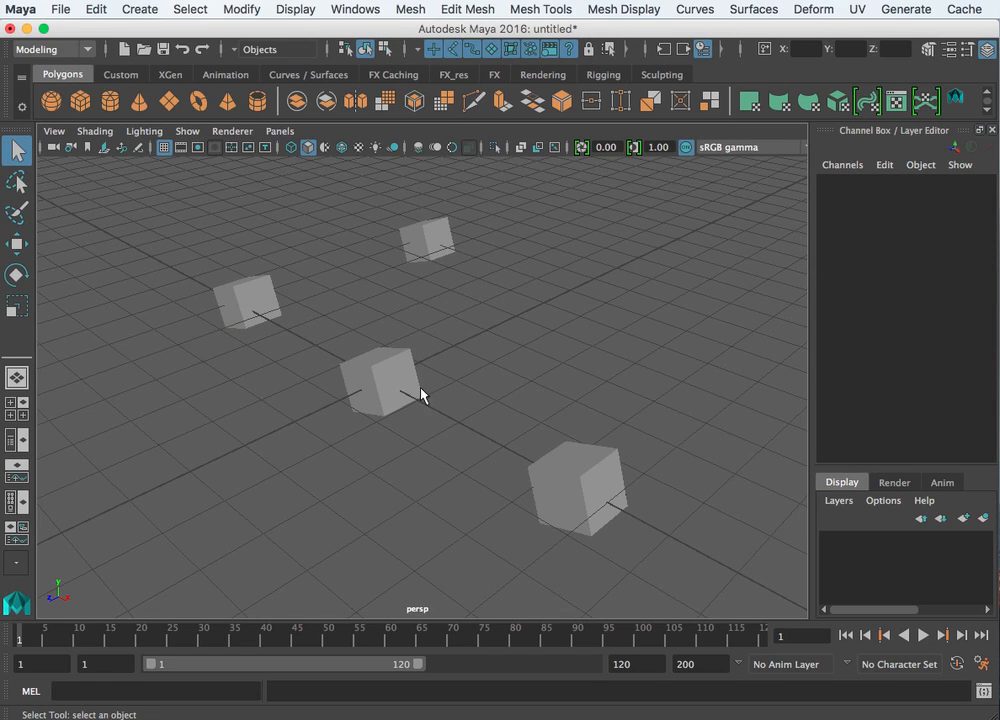
# - Select the leftmost cube and invert the selection with a toggling marquee around all four cubes, repeating this once
pyautogui.click(262, 300)
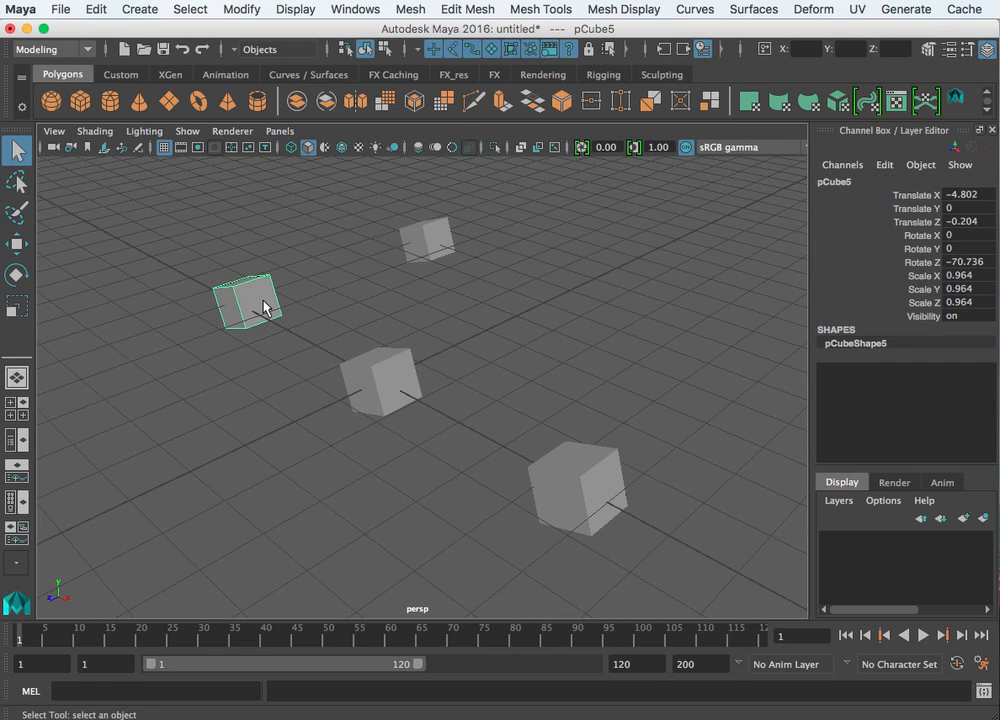
pyautogui.keyDown('shift'); pyautogui.moveTo(152, 206); pyautogui.dragTo(686, 512); pyautogui.keyUp('shift')
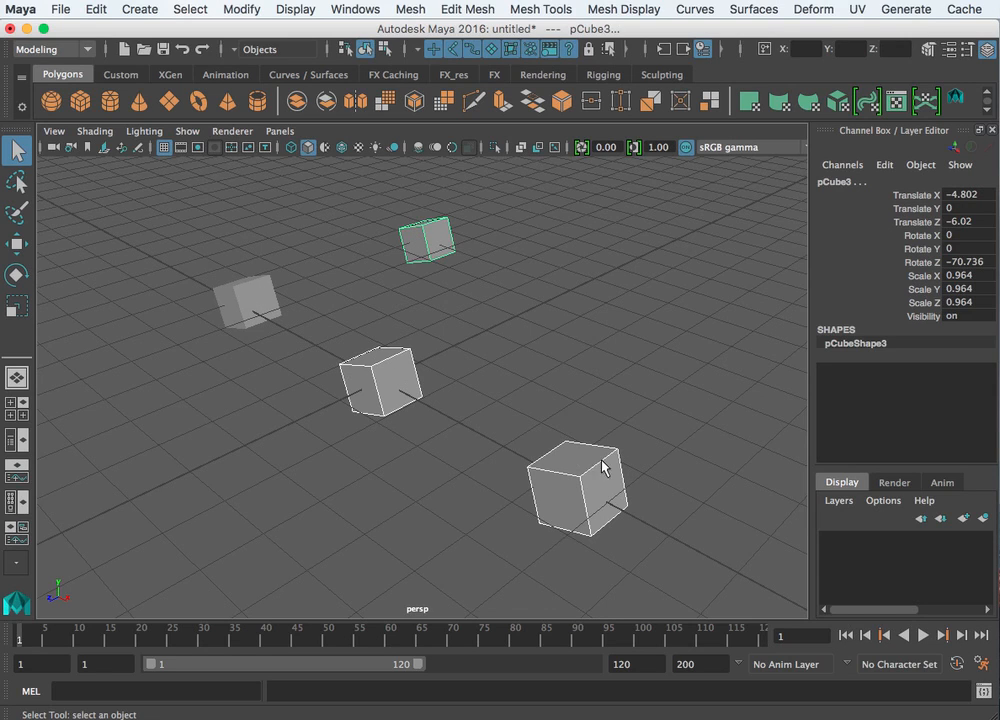
pyautogui.click(547, 348)
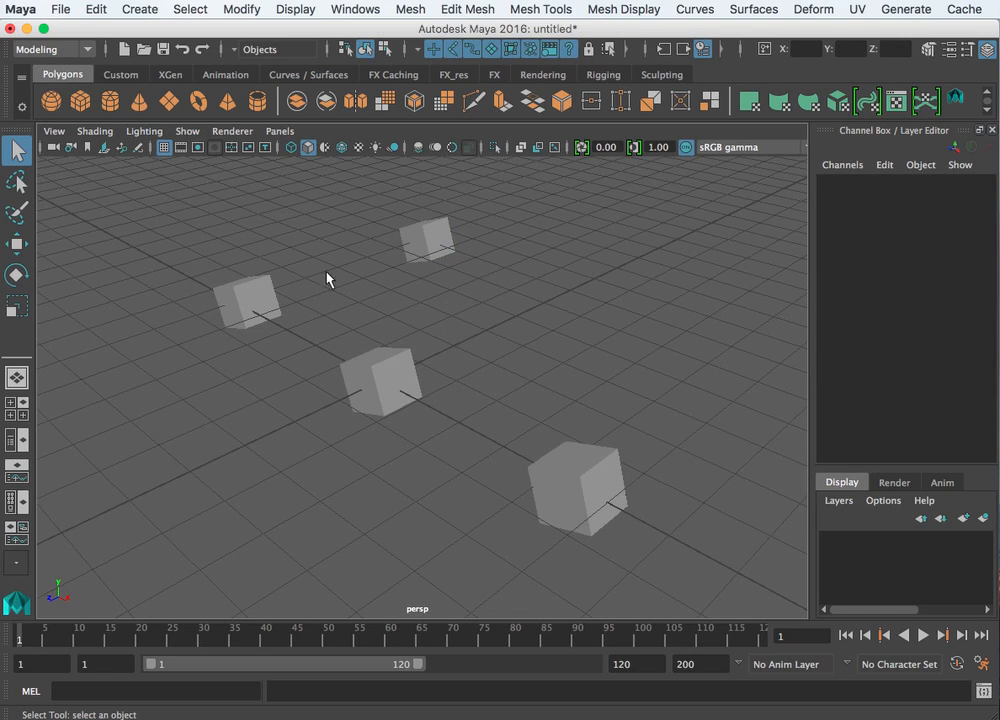
pyautogui.click(258, 290)
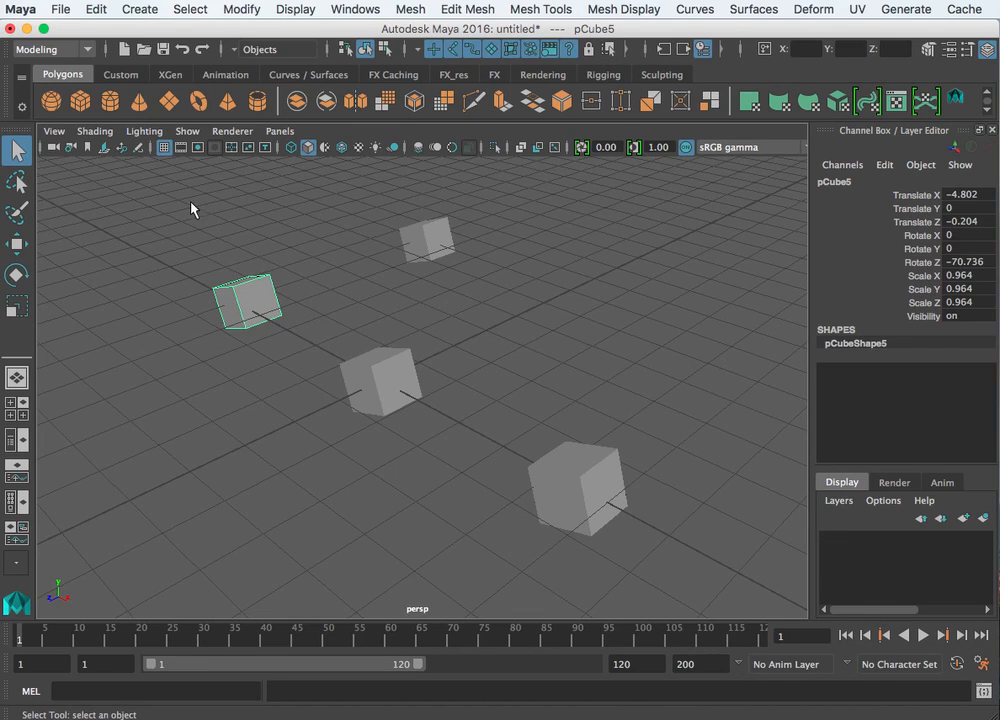
pyautogui.keyDown('shift'); pyautogui.moveTo(191, 205); pyautogui.dragTo(700, 586); pyautogui.keyUp('shift')
# - Select the farthest and nearest cubes individually, and marquee-select all four cubes
pyautogui.moveTo(164, 197); pyautogui.dragTo(676, 556)
pyautogui.click(405, 238)
pyautogui.click(558, 474)
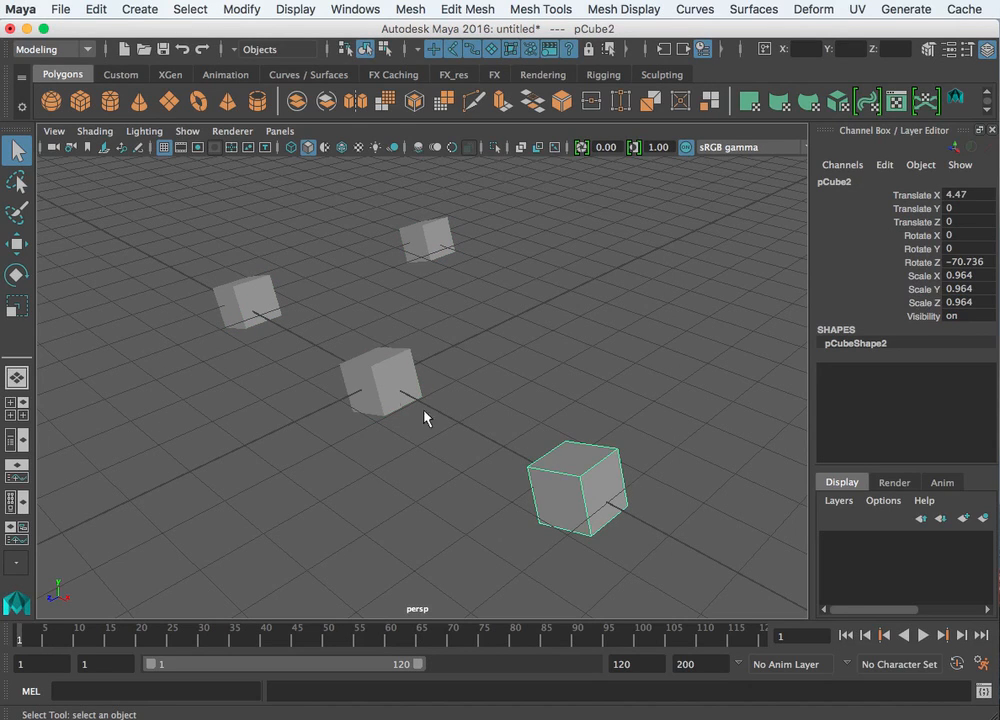
pyautogui.moveTo(156, 196); pyautogui.dragTo(696, 551)
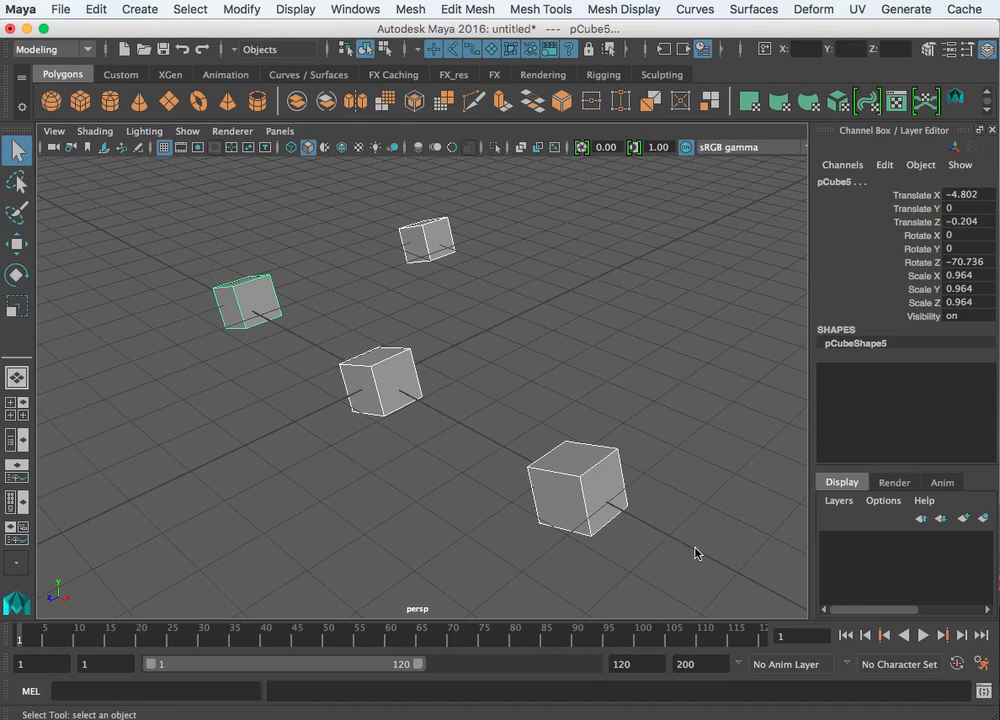
pyautogui.keyDown('alt'); pyautogui.moveTo(687, 540); pyautogui.dragTo(446, 487, button='right'); pyautogui.keyUp('alt')
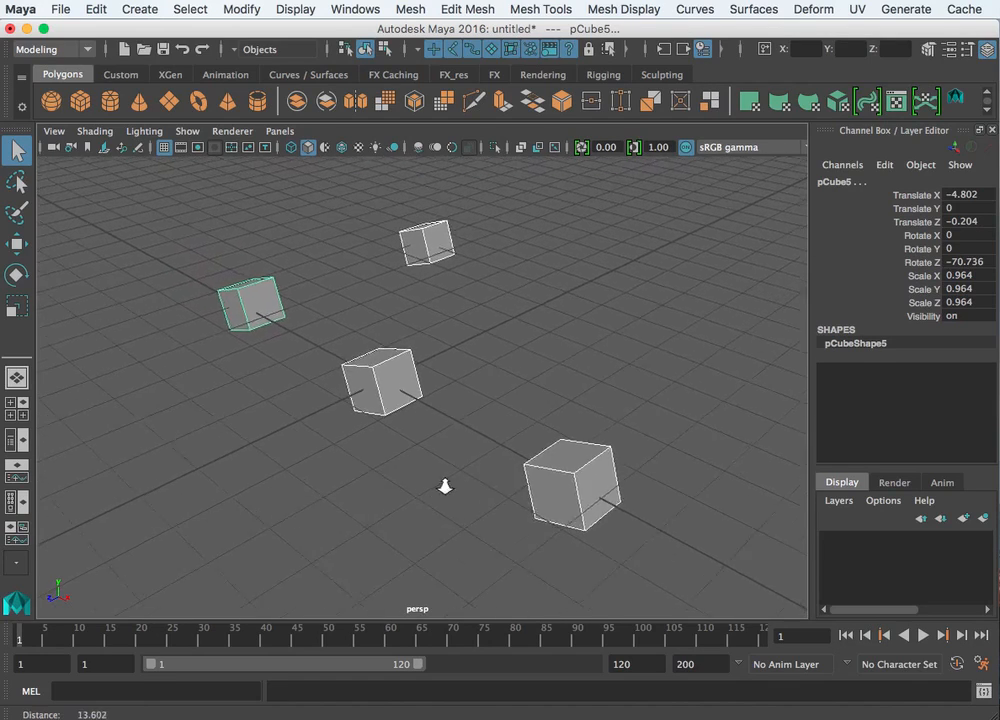
pyautogui.keyDown('alt'); pyautogui.moveTo(446, 487); pyautogui.dragTo(386, 493); pyautogui.keyUp('alt')
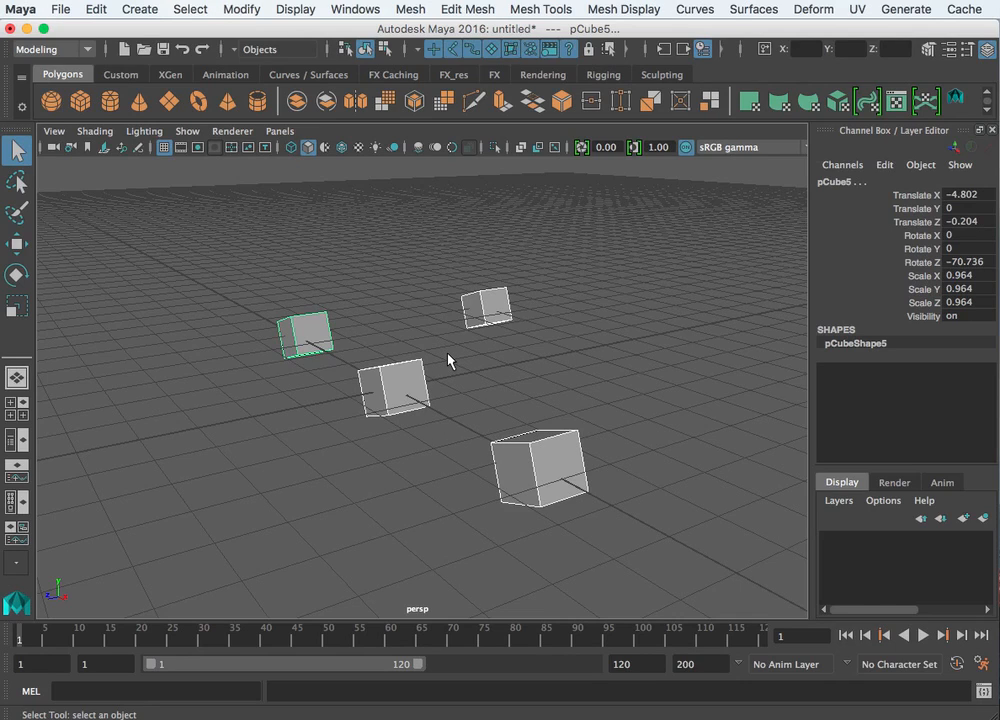
# - Move the two outer cubes of the row toward the center cube, to Translate X about 1.883 and about -1.687
pyautogui.keyDown('alt'); pyautogui.moveTo(433, 377); pyautogui.dragTo(491, 422); pyautogui.keyUp('alt')
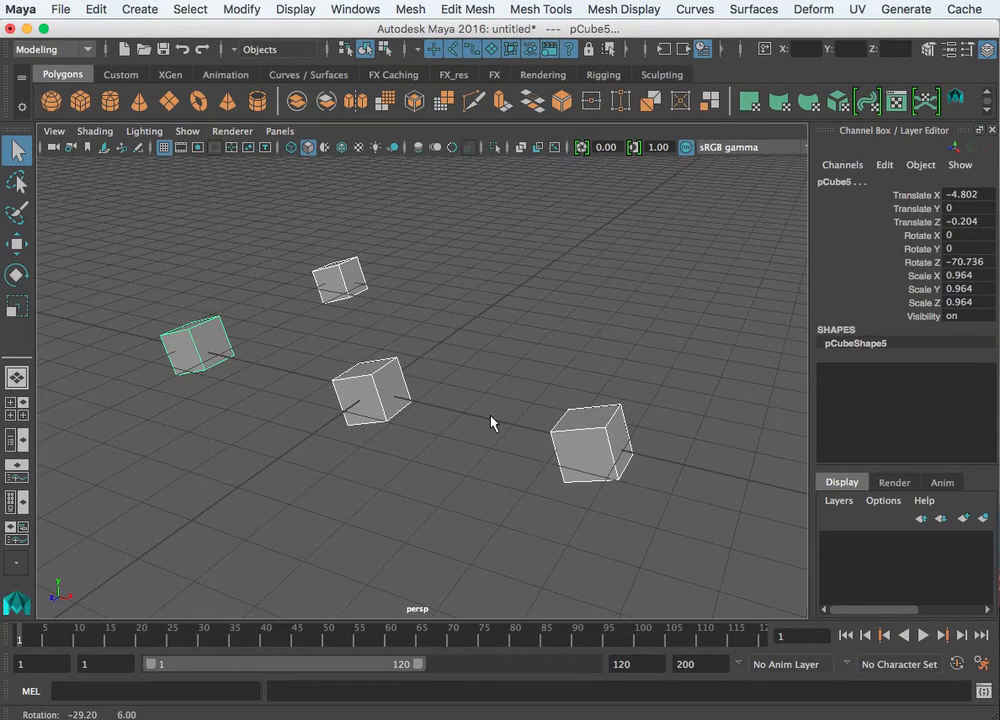
pyautogui.click(502, 314)
pyautogui.click(588, 427)
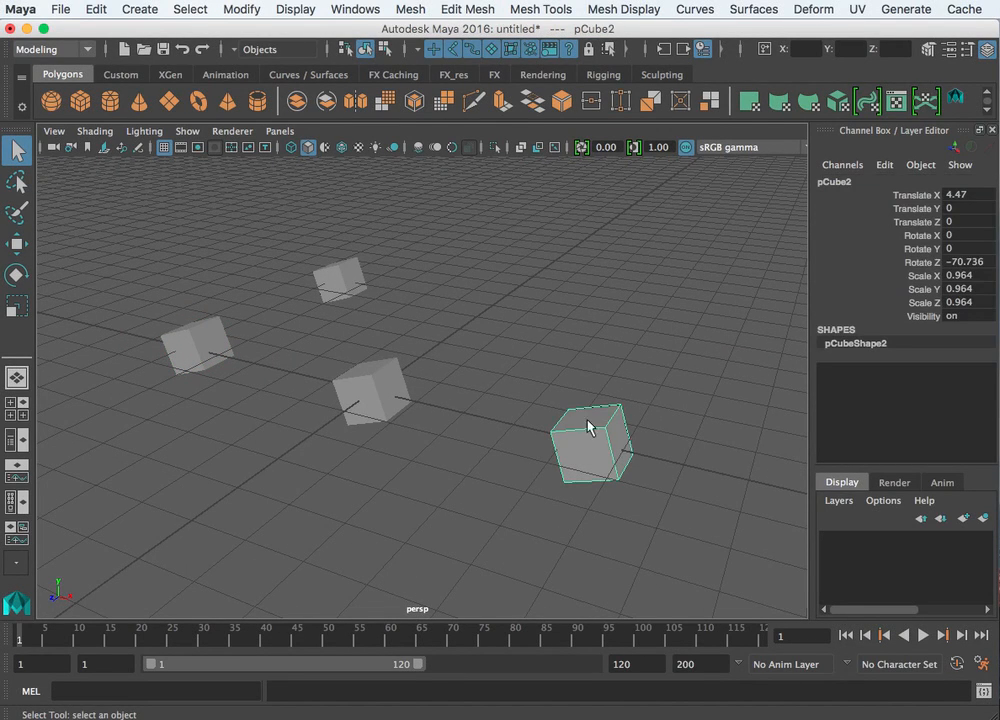
pyautogui.press('w')
pyautogui.moveTo(650, 455); pyautogui.dragTo(528, 428)
pyautogui.click(214, 340)
pyautogui.moveTo(257, 357); pyautogui.dragTo(400, 449)
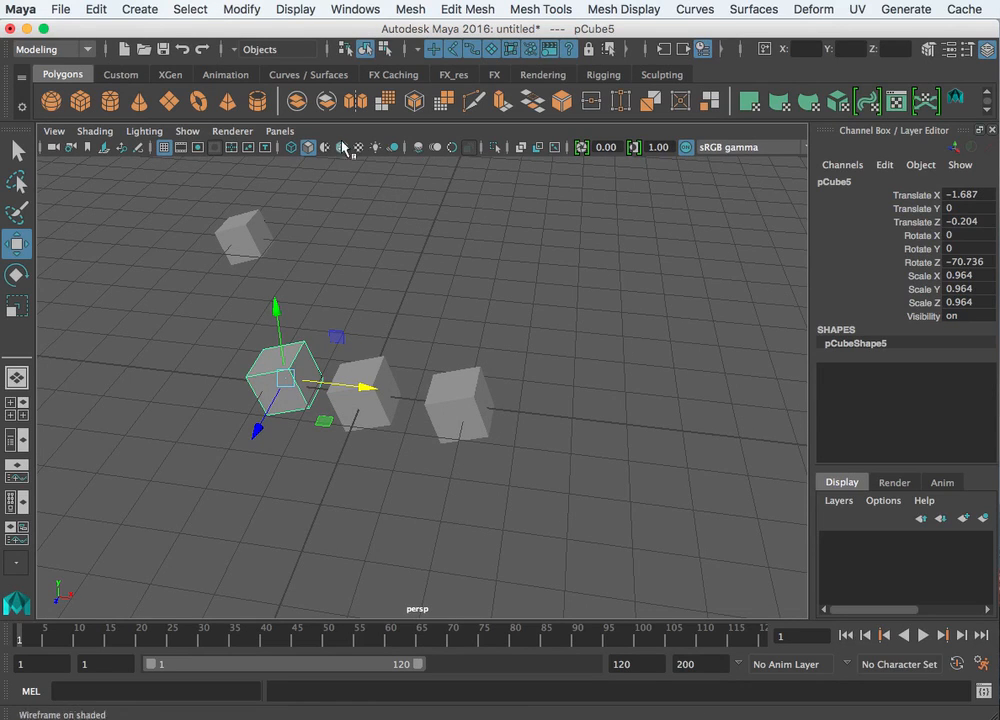
# - Open the Outliner, place it in the viewport beside the cubes, and go through its four cube entries
pyautogui.click(297, 11)
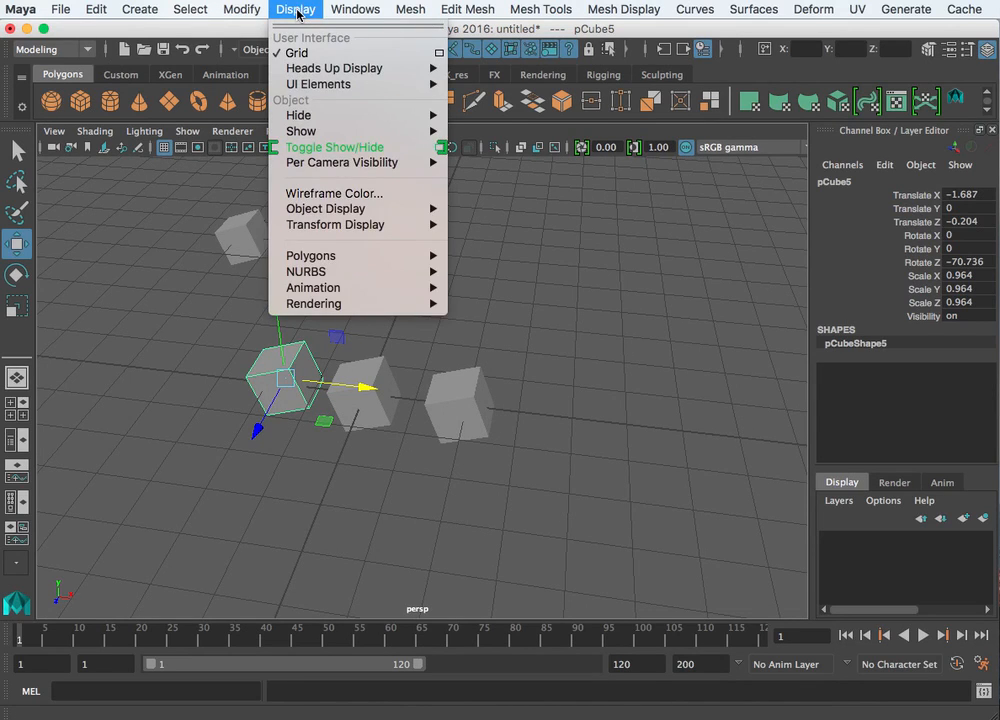
pyautogui.moveTo(355, 9)
pyautogui.click(367, 166)
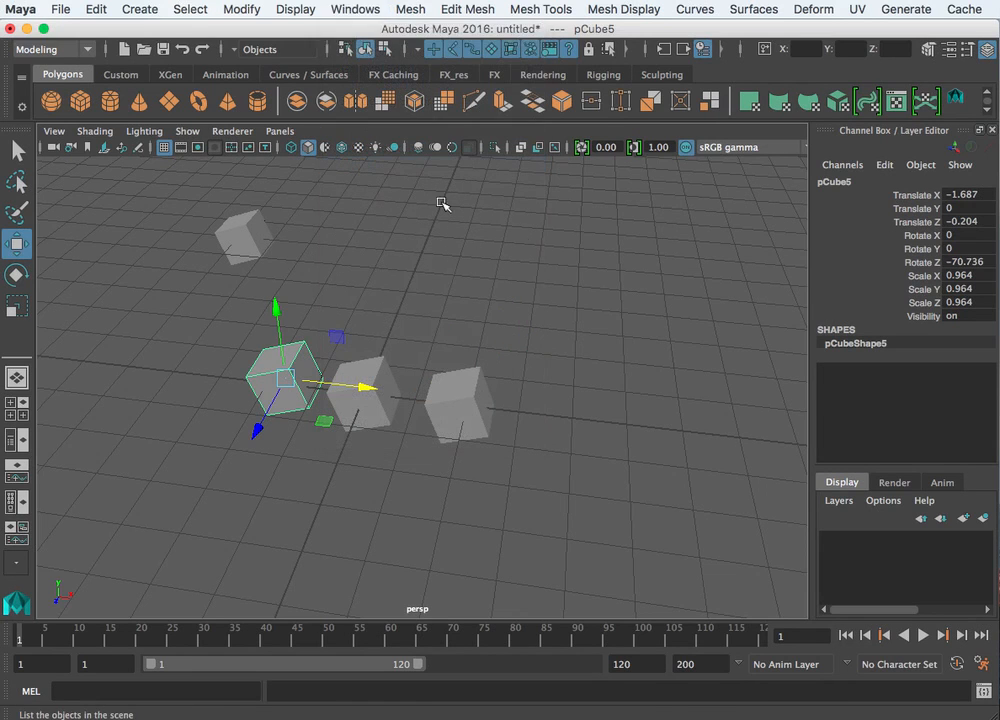
pyautogui.moveTo(985, 392); pyautogui.dragTo(705, 186)
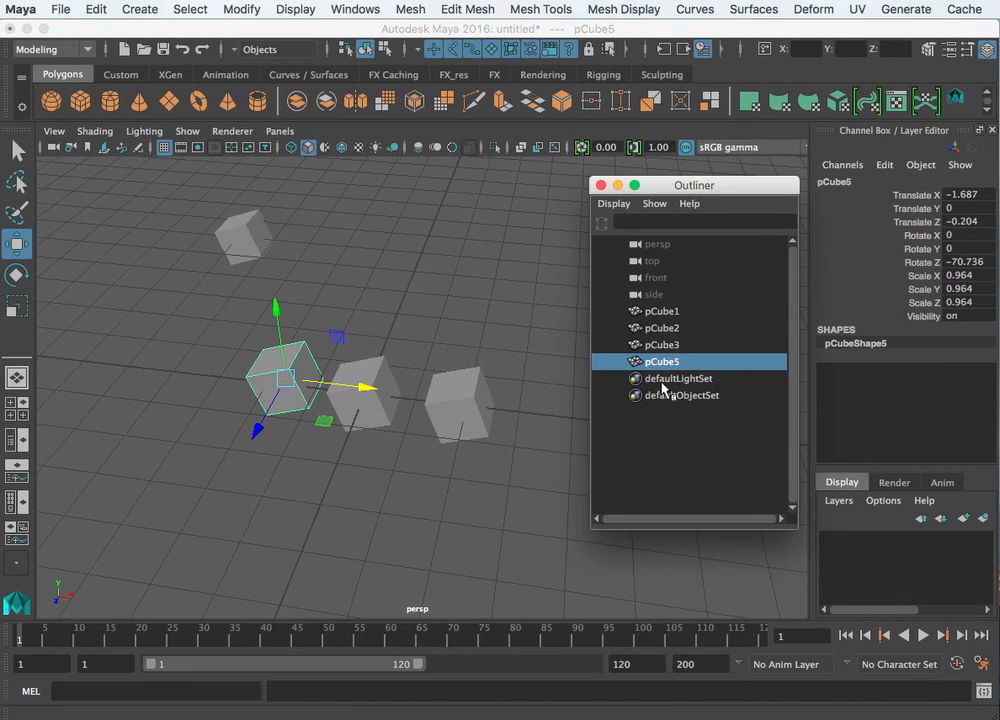
pyautogui.click(662, 311)
pyautogui.click(665, 328)
pyautogui.click(664, 345)
pyautogui.click(663, 362)
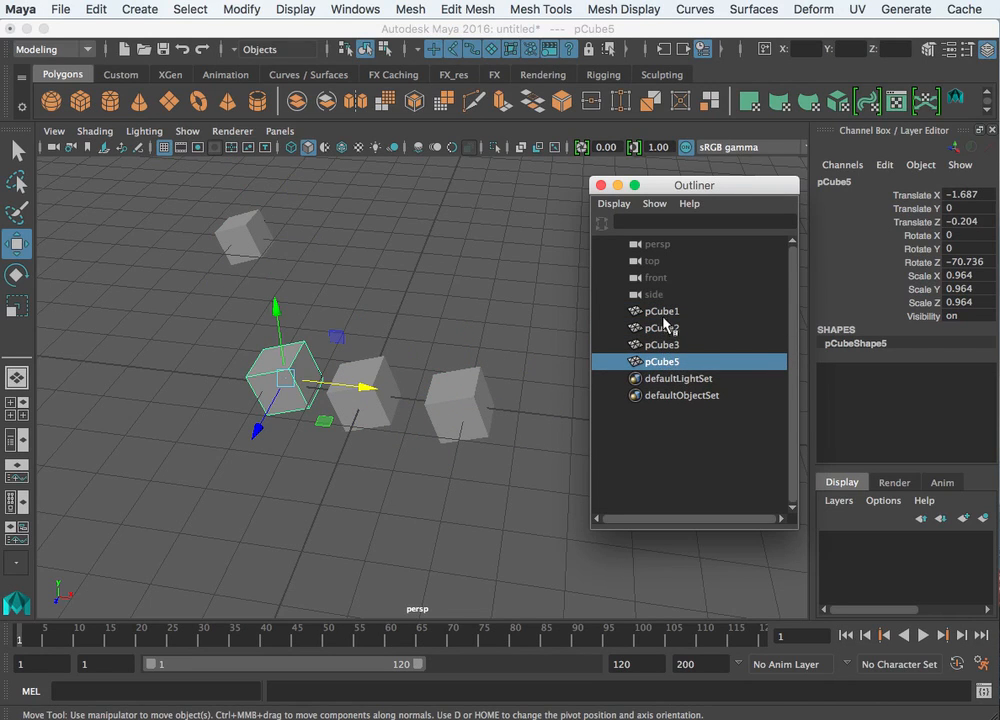
# - Rename pCube1 as bob, pCube2 as earl and pCube3 as jake in the Outliner
pyautogui.doubleClick(665, 314)
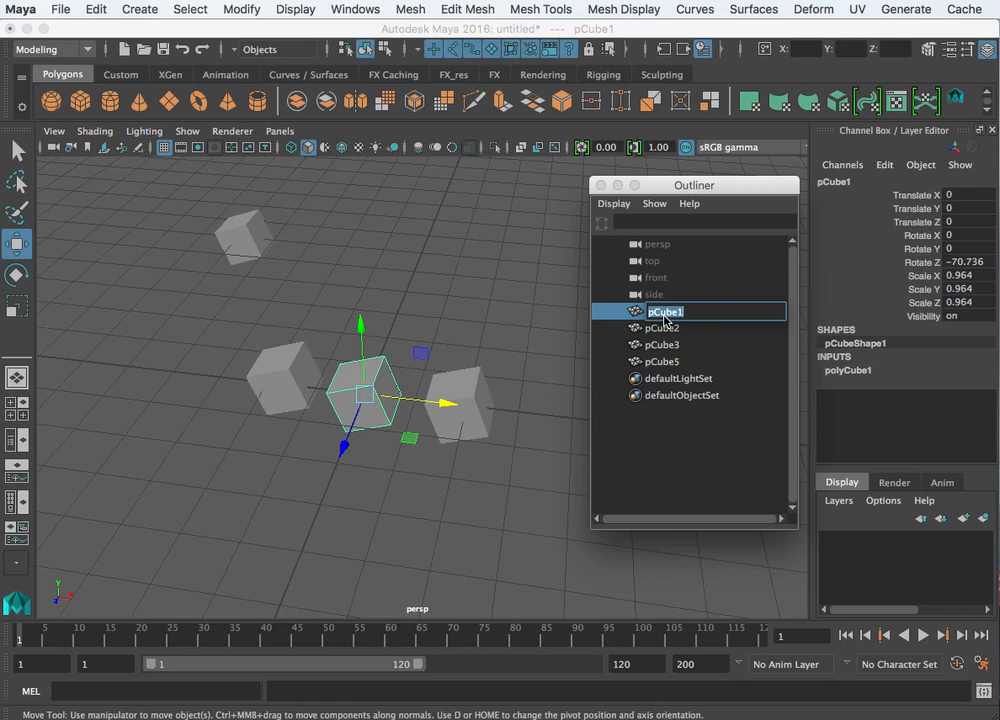
pyautogui.write('bob')
pyautogui.press('Return')
pyautogui.doubleClick(663, 328)
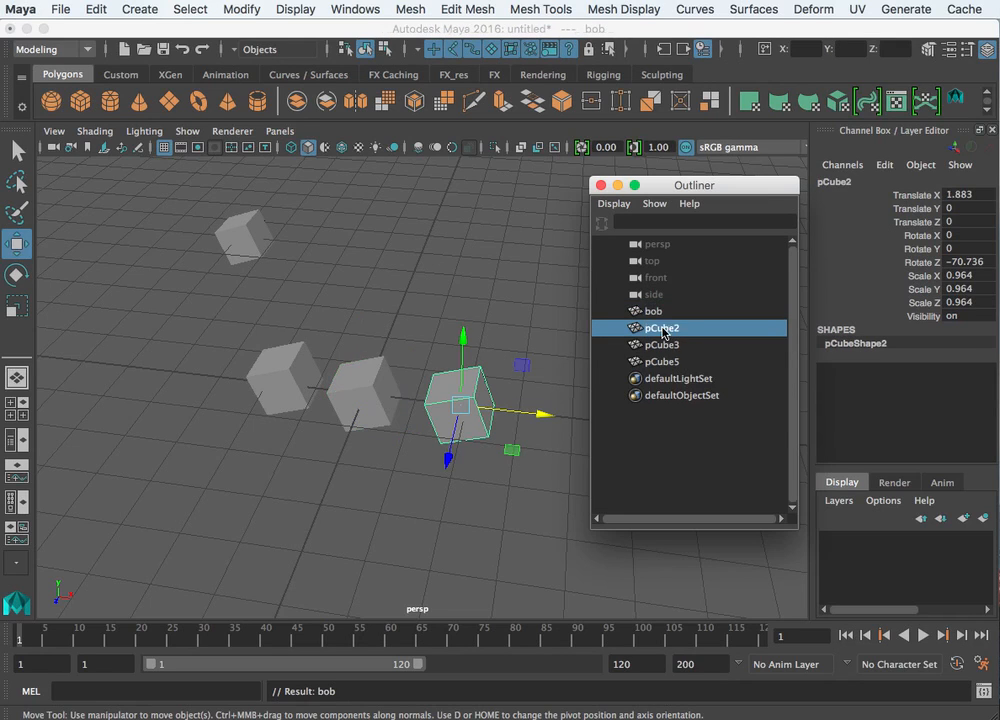
pyautogui.write('earl')
pyautogui.press('Return')
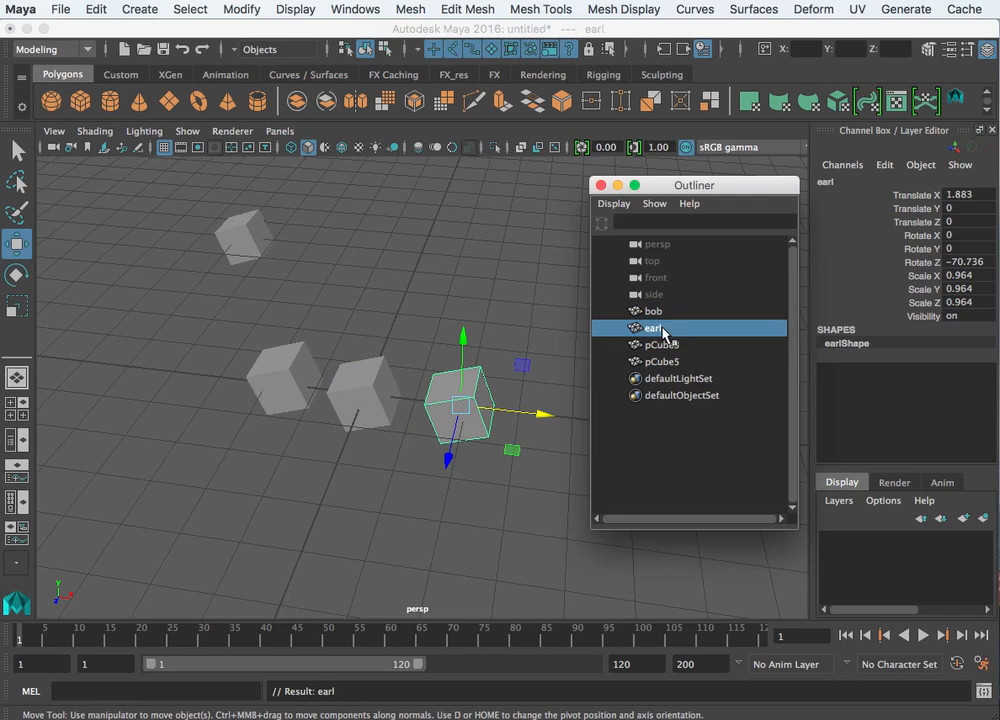
pyautogui.doubleClick(661, 346)
pyautogui.write('jak')
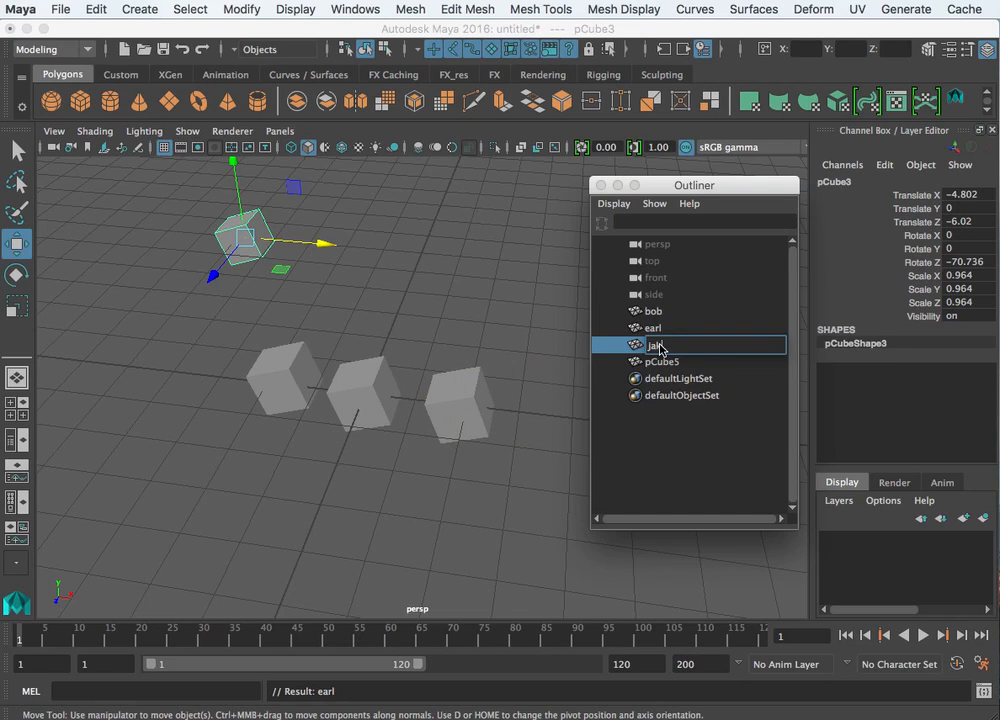
pyautogui.write('e')
pyautogui.press('Return')
# - Select bob, earl and jake one after another in the Outliner, repeating the round to match names with cubes
pyautogui.click(655, 312)
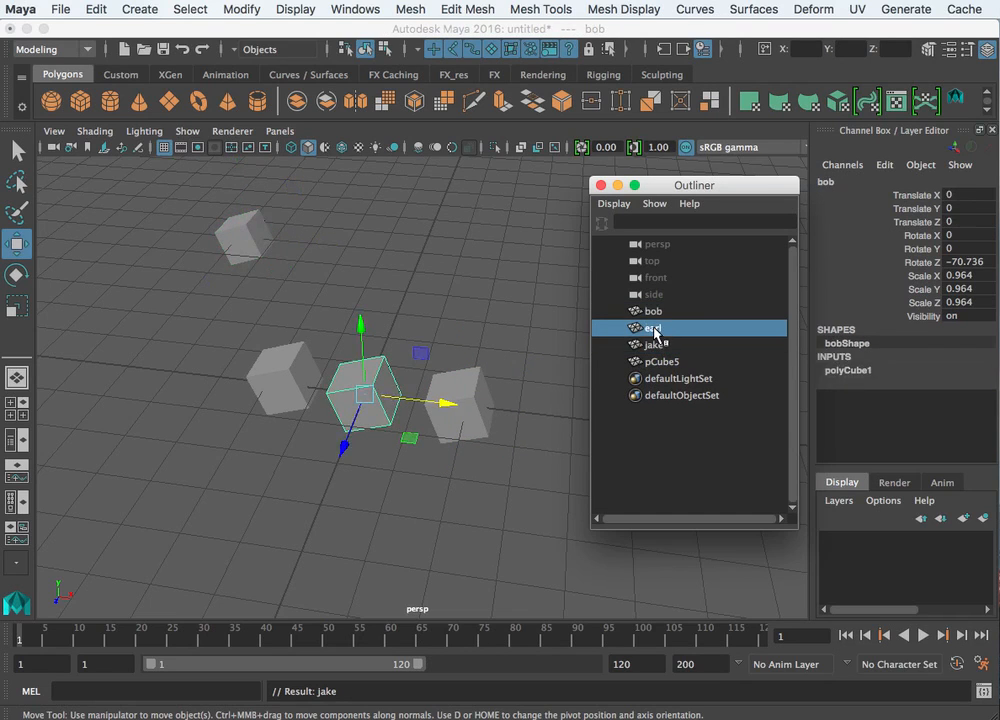
pyautogui.click(655, 328)
pyautogui.click(655, 344)
pyautogui.click(655, 312)
pyautogui.click(655, 328)
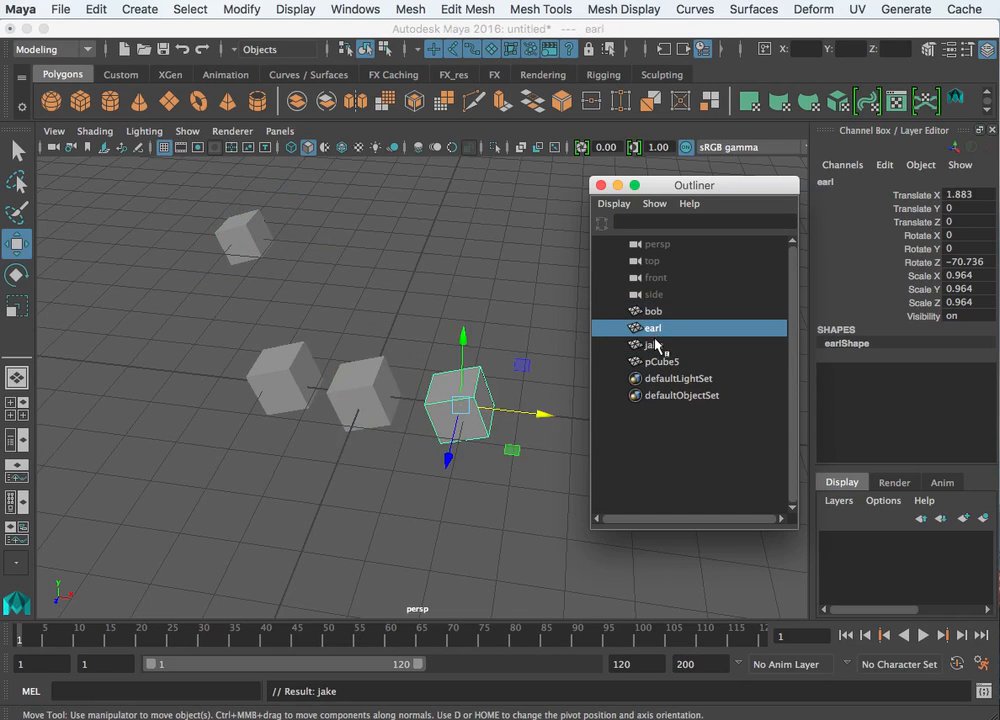
pyautogui.click(655, 344)
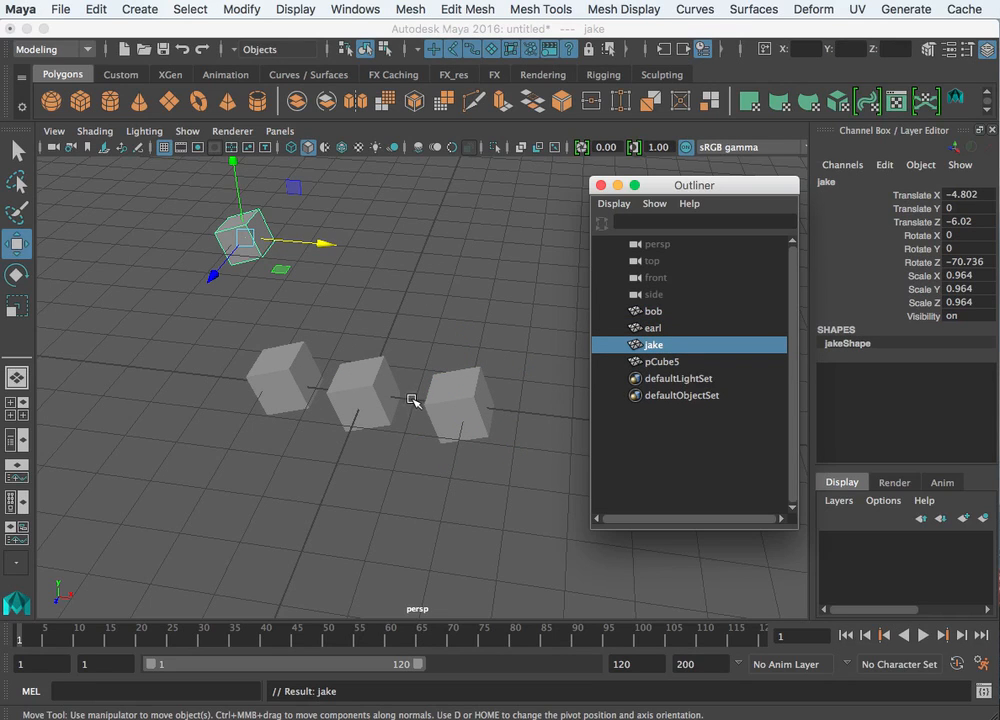
pyautogui.click(645, 328)
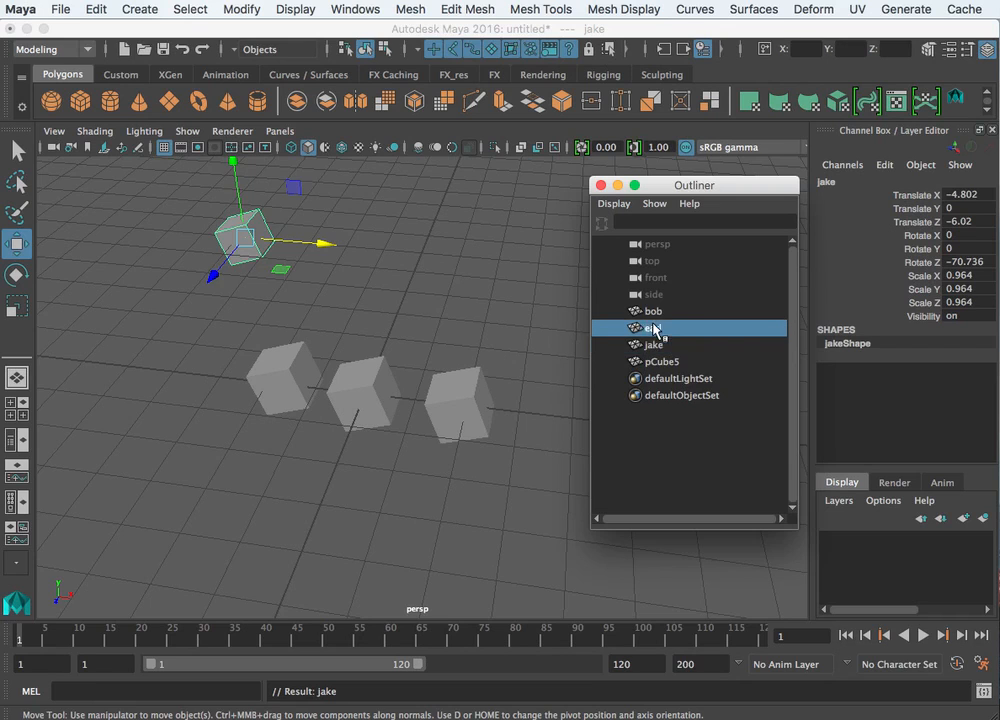
pyautogui.click(655, 311)
pyautogui.click(657, 328)
pyautogui.click(655, 344)
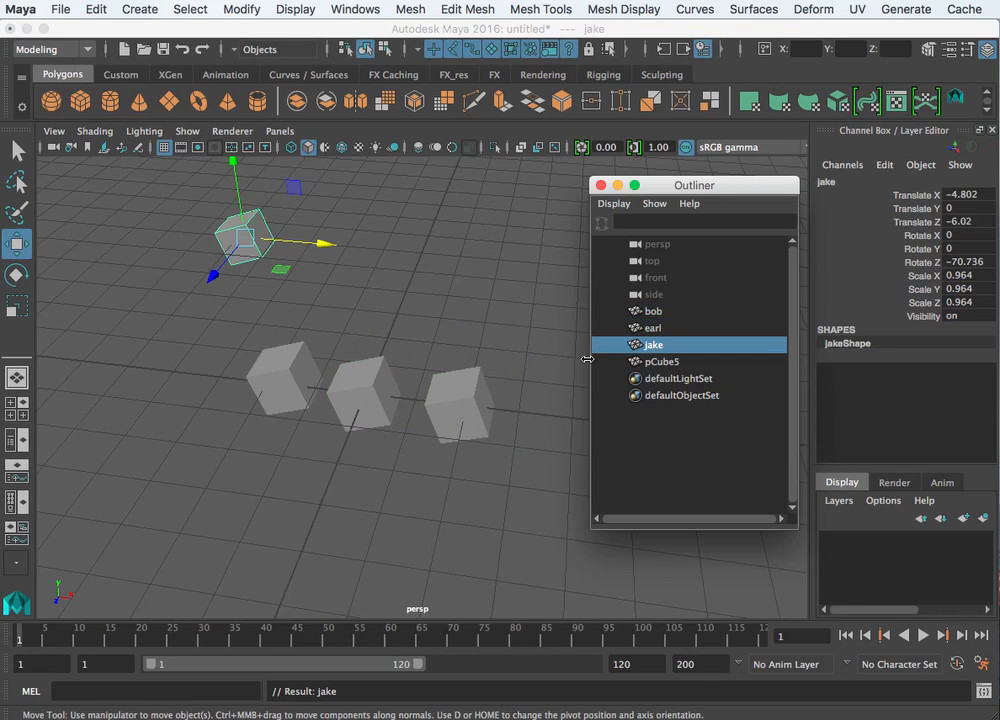
# - Select the cubes bob and earl directly in the viewport, finishing with bob
pyautogui.click(408, 384)
pyautogui.click(388, 390)
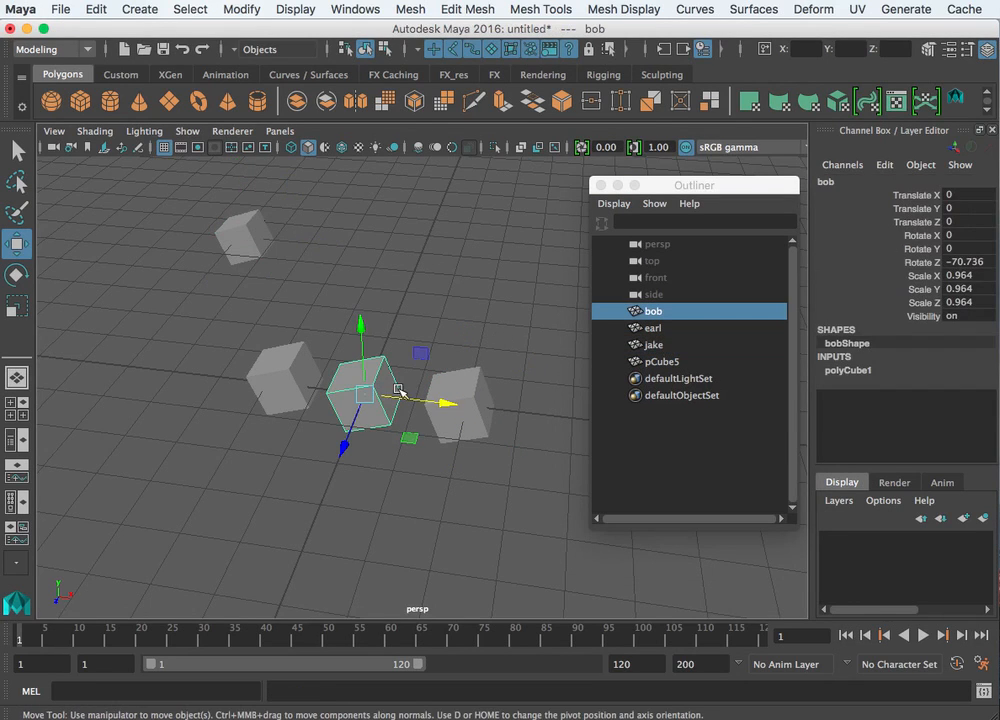
pyautogui.click(465, 390)
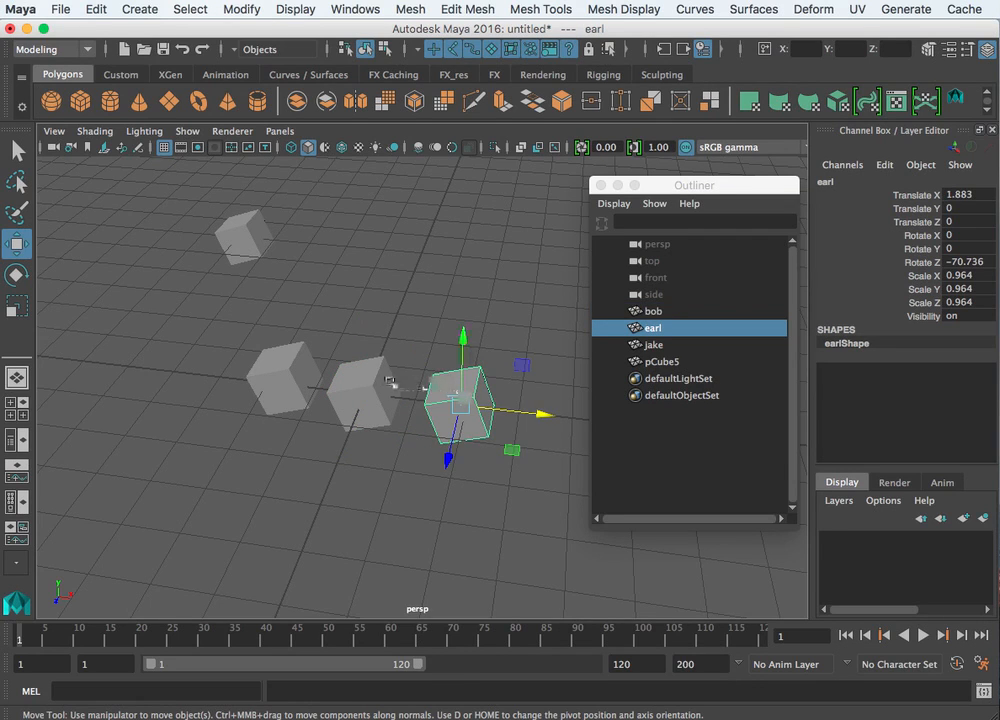
pyautogui.click(378, 384)
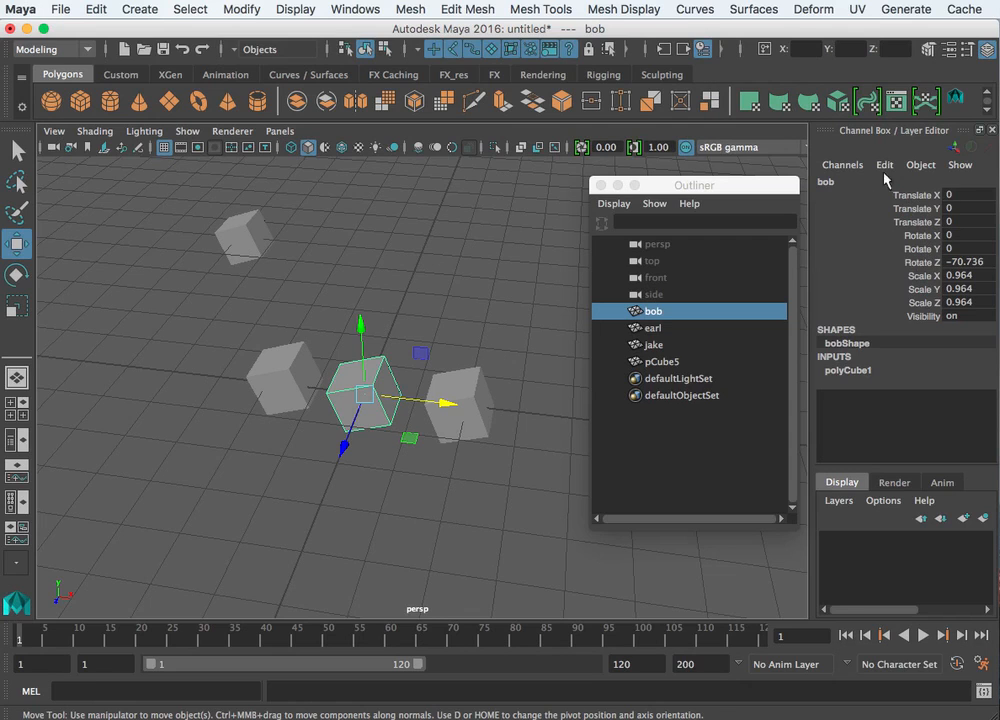
# - Highlight bob's translate, rotate and scale channels in turn, try scaling bob uniformly by about 1.84, and undo the scale
pyautogui.click(911, 208)
pyautogui.click(915, 222)
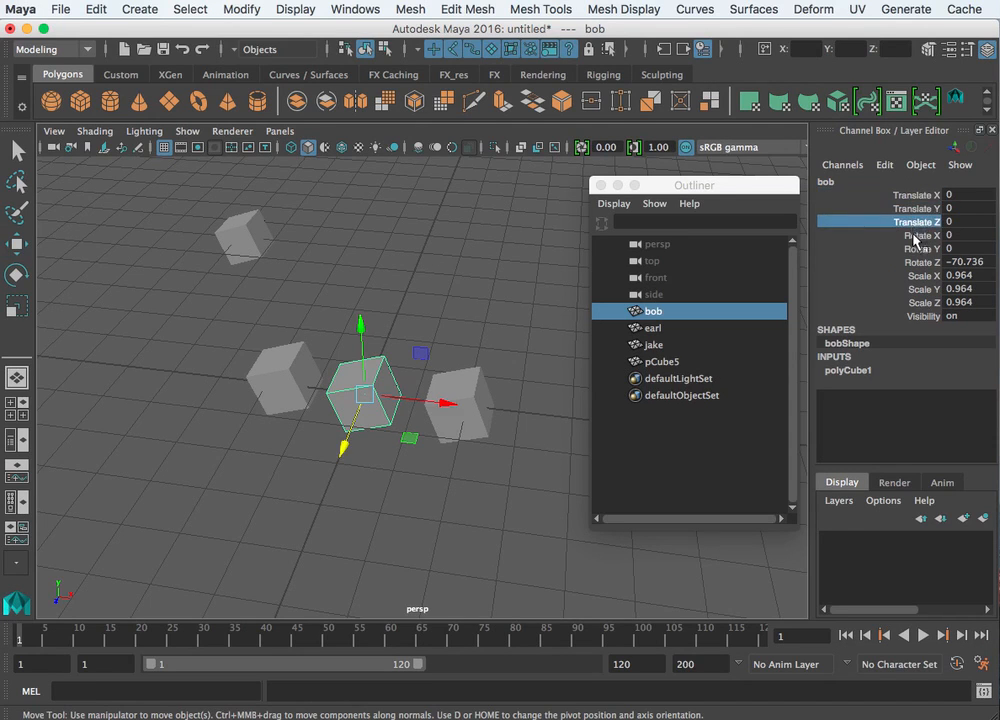
pyautogui.click(918, 248)
pyautogui.click(918, 276)
pyautogui.click(920, 302)
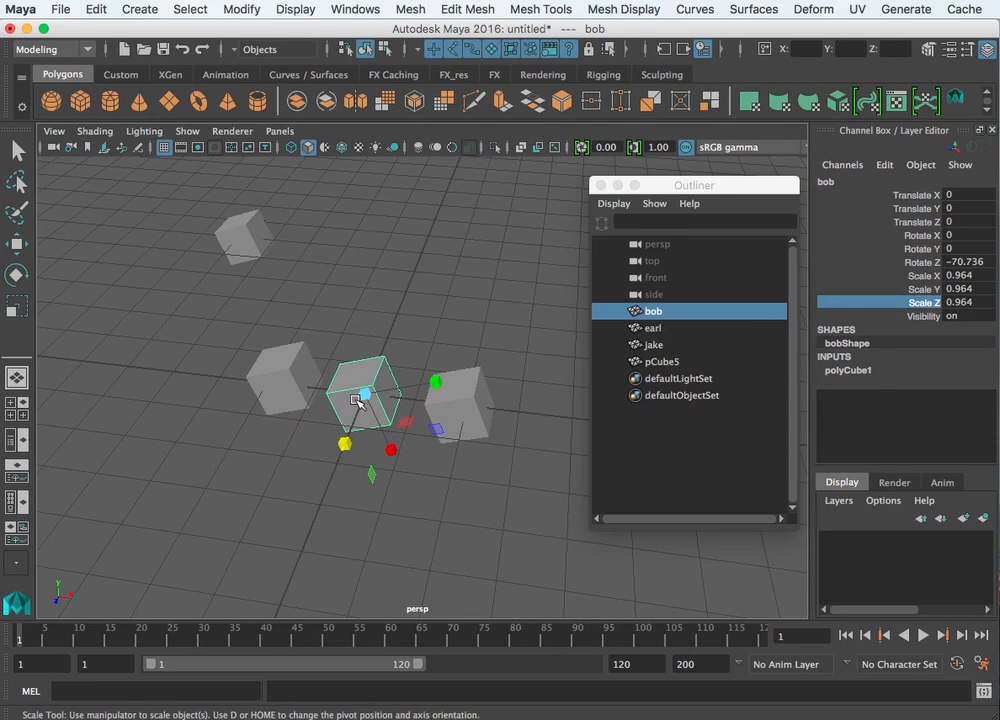
pyautogui.moveTo(367, 400); pyautogui.dragTo(415, 395)
pyautogui.hotkey('ctrl', 'z')
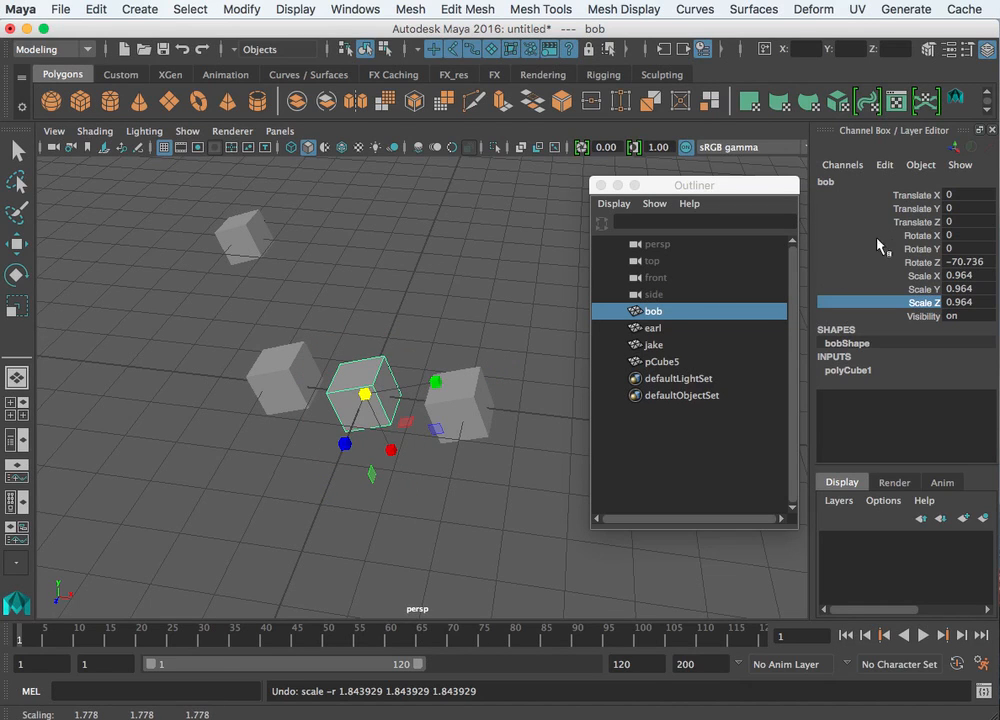
# - Try rotating bob to Rotate Z about -78.76 and moving it about -0.79 along Z, undoing each transform
pyautogui.click(928, 264)
pyautogui.moveTo(449, 358); pyautogui.dragTo(413, 353)
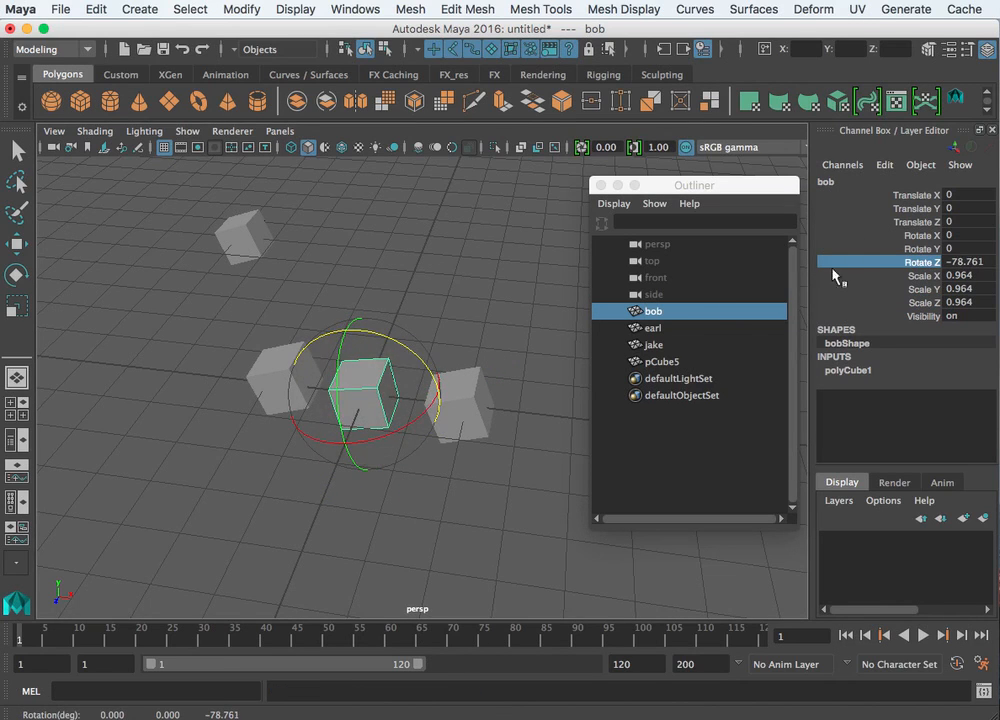
pyautogui.hotkey('ctrl', 'z')
pyautogui.click(917, 196)
pyautogui.moveTo(343, 446); pyautogui.dragTo(475, 430)
pyautogui.hotkey('ctrl', 'z')
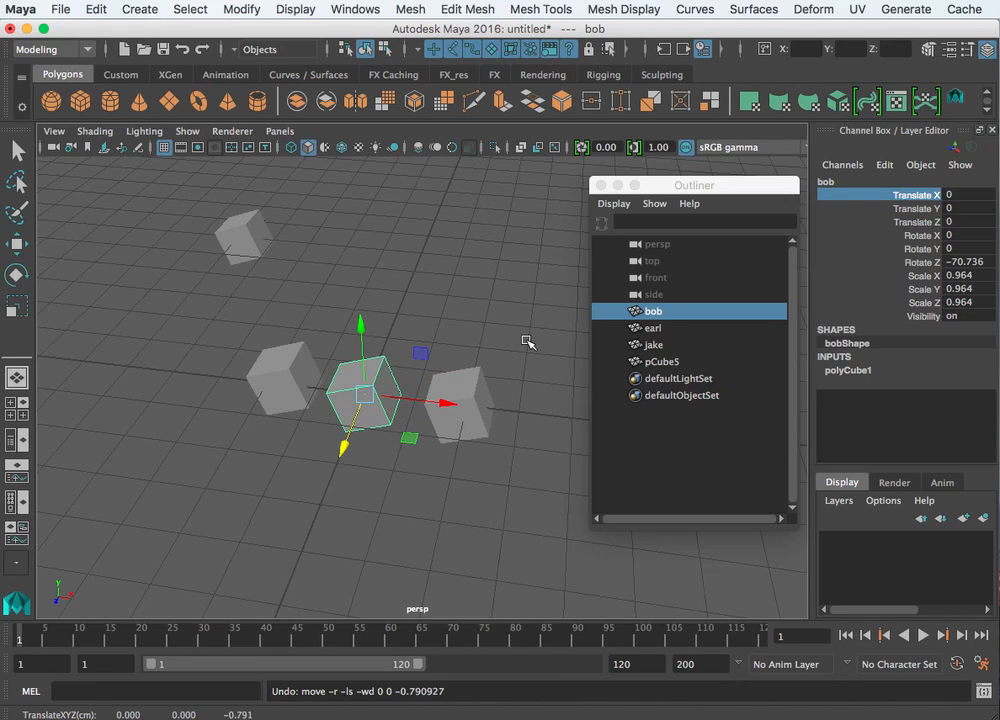
# - Alternate the viewport selection between earl and bob, ending with bob selected
pyautogui.click(476, 381)
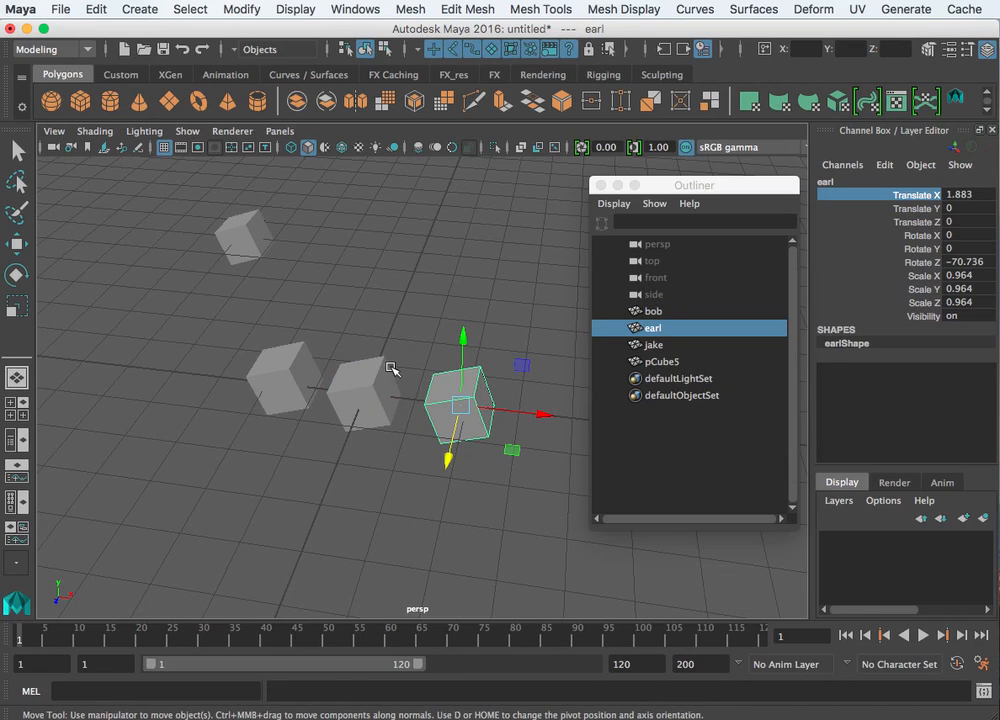
pyautogui.click(374, 370)
pyautogui.click(468, 392)
pyautogui.click(372, 389)
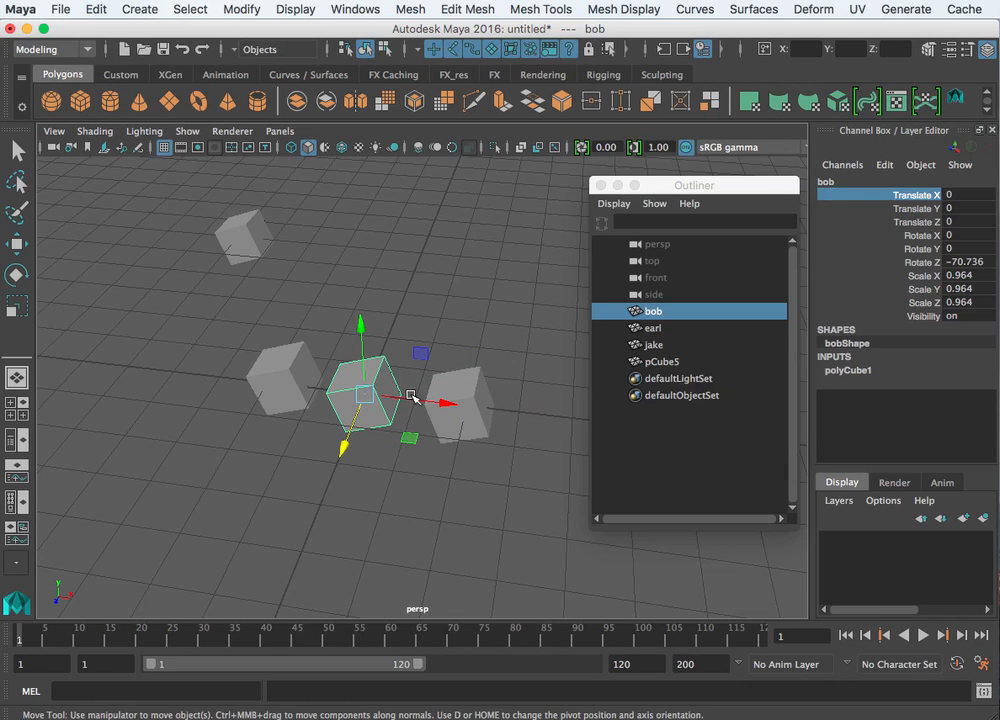
# - Turn bob into a slab under the cubes with Rotate Z about -91.87, Scale Y 7.645, Scale Z 1.976 and Translate Y -1.33
pyautogui.press('e')
pyautogui.moveTo(369, 344); pyautogui.dragTo(625, 428)
pyautogui.press('r')
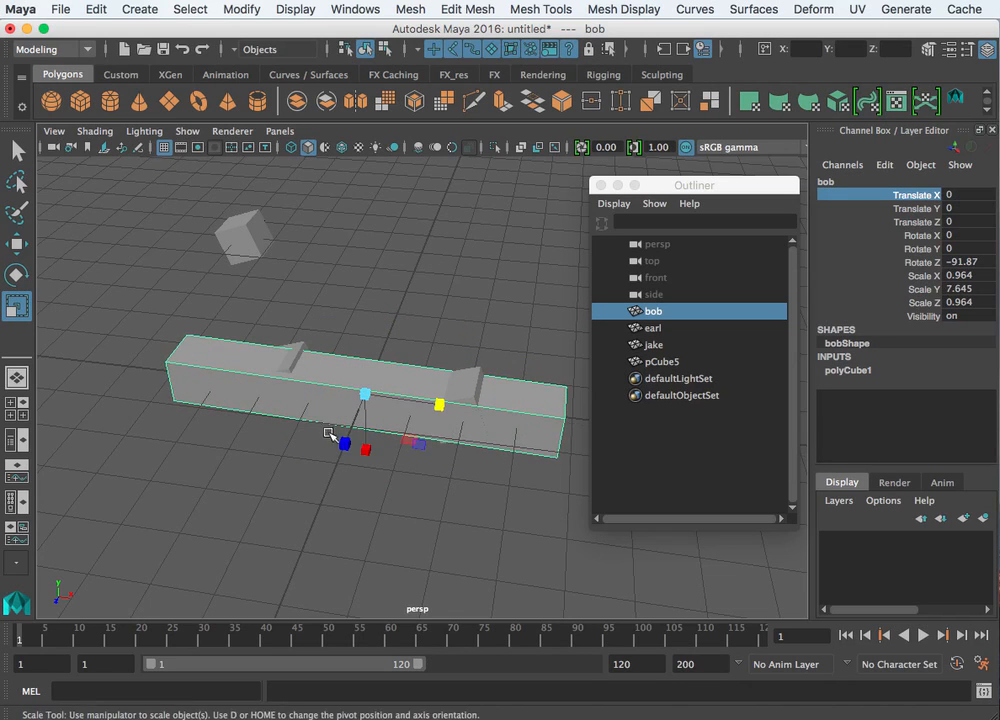
pyautogui.moveTo(343, 444); pyautogui.dragTo(314, 505)
pyautogui.press('w')
pyautogui.moveTo(362, 326); pyautogui.dragTo(364, 386)
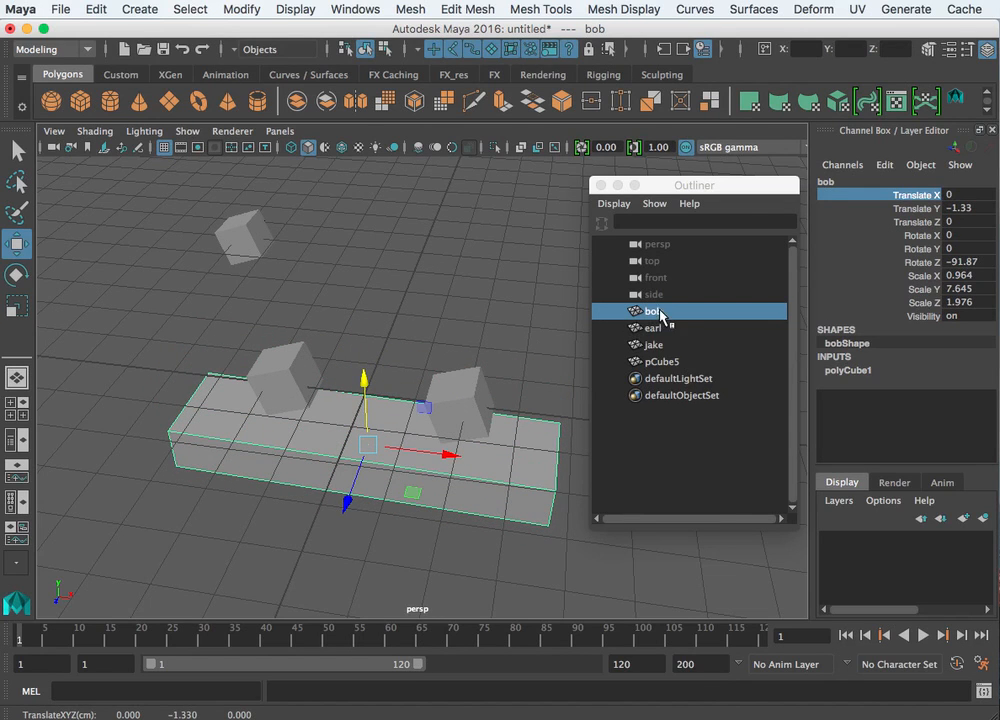
# - Rename the slab bob as boat in the Outliner
pyautogui.doubleClick(656, 312)
pyautogui.write('boat')
pyautogui.press('Return')
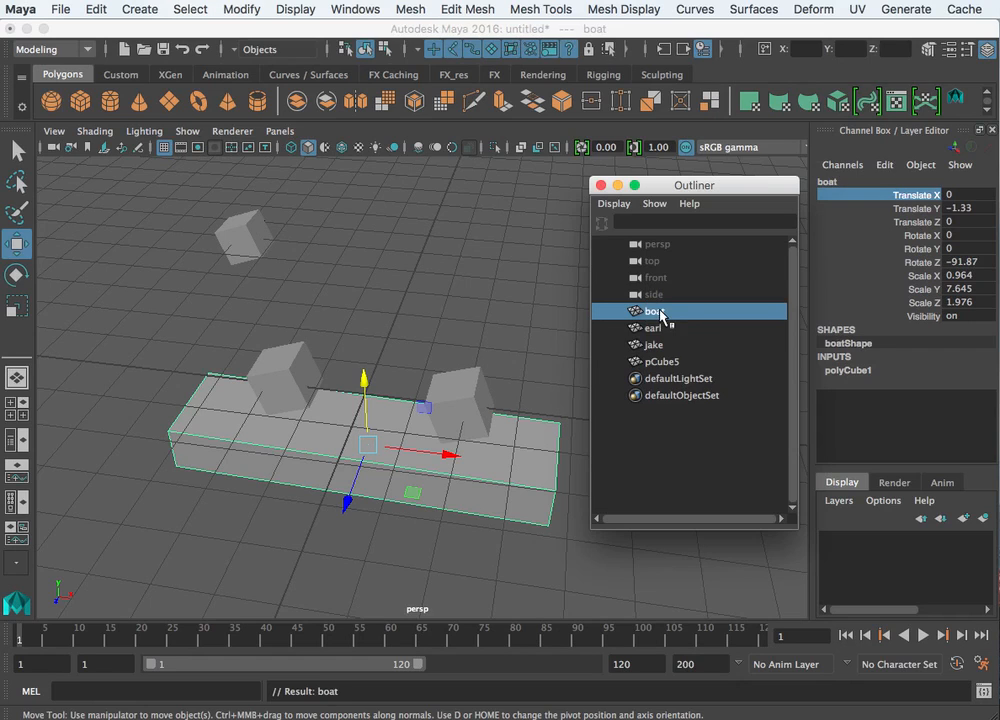
# - Parent the earl cube to the boat slab
pyautogui.click(468, 388)
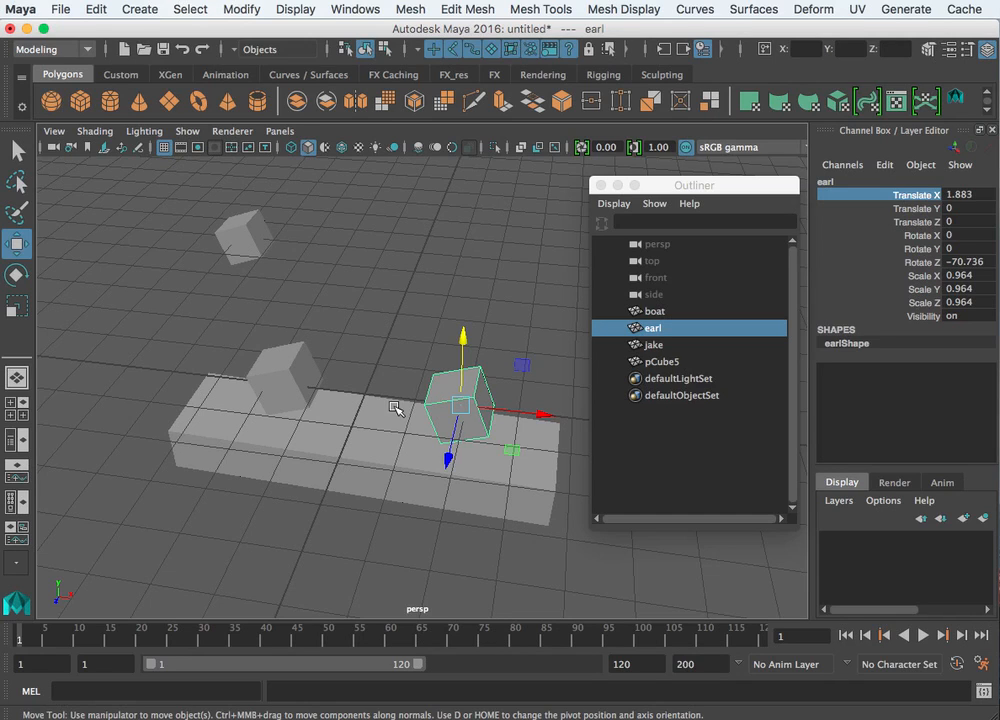
pyautogui.keyDown('shift'); pyautogui.click(360, 435); pyautogui.keyUp('shift')
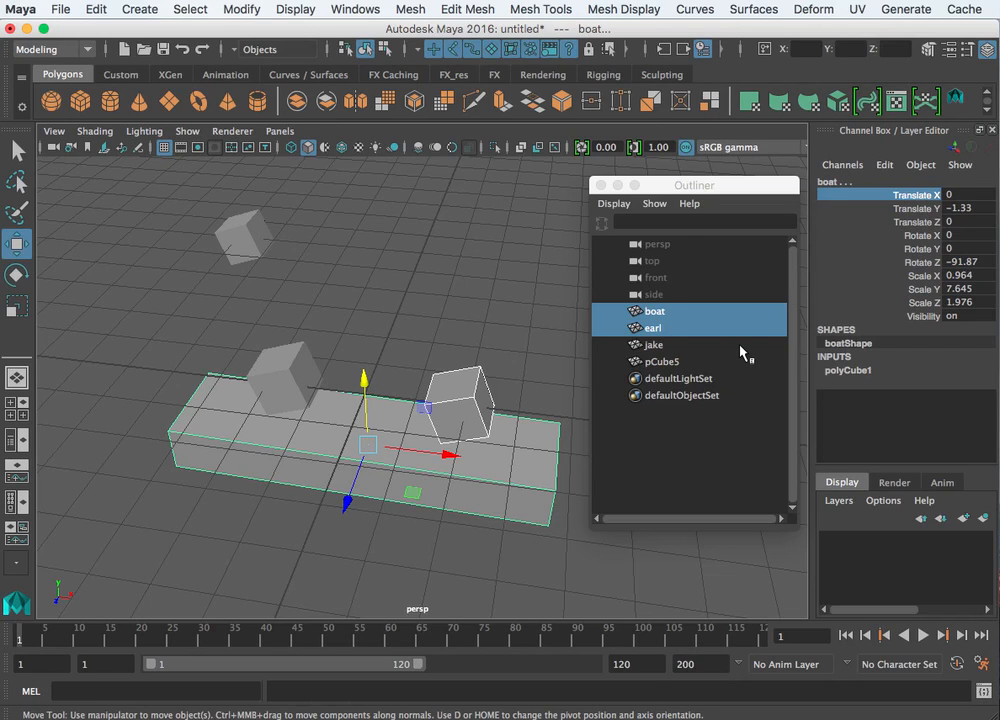
pyautogui.press('p')
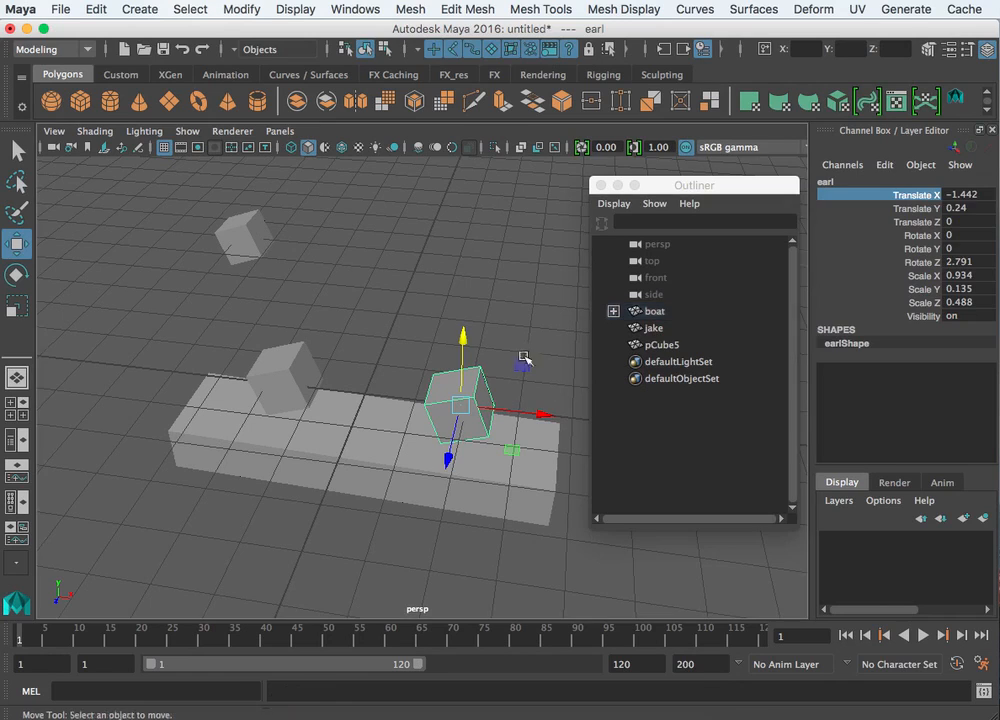
# - Select earl, expand boat's hierarchy in the Outliner, and select the boat slab in the viewport
pyautogui.click(481, 388)
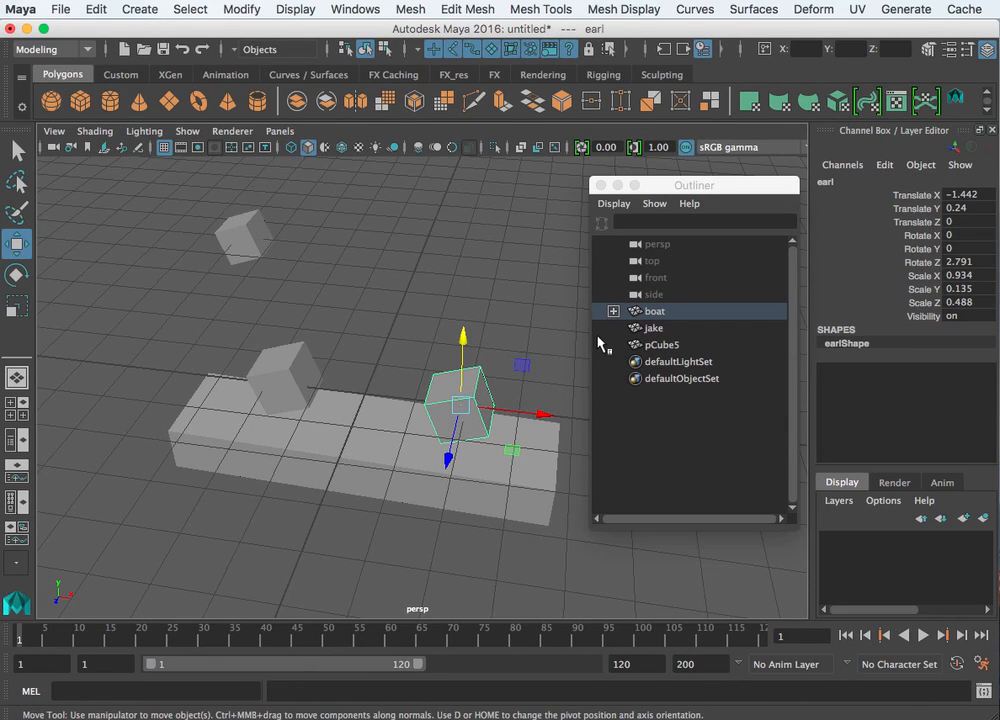
pyautogui.click(613, 312)
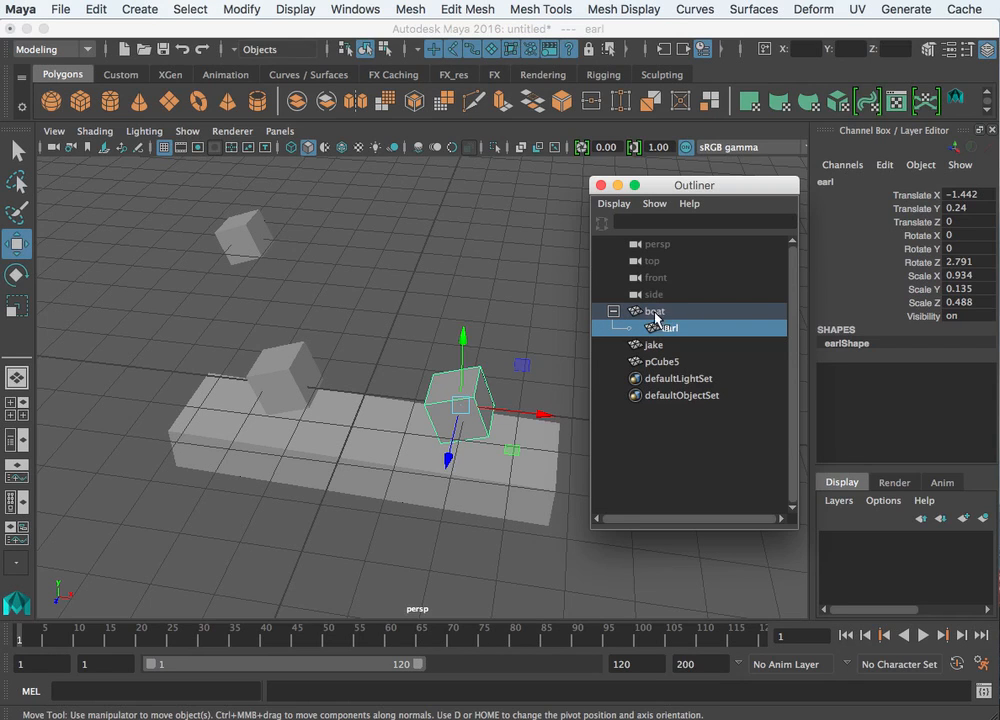
pyautogui.click(503, 315)
pyautogui.click(400, 465)
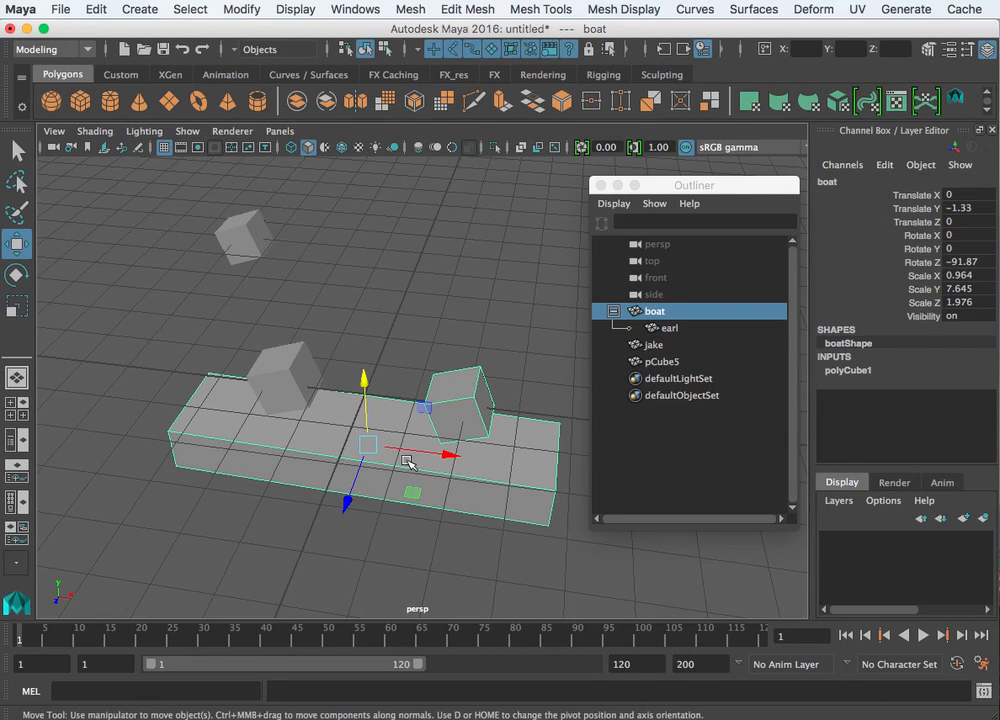
# - Move the boat slab around the grid, ending at about Translate X -0.244 and Translate Z 1.403
pyautogui.moveTo(451, 459); pyautogui.dragTo(288, 335)
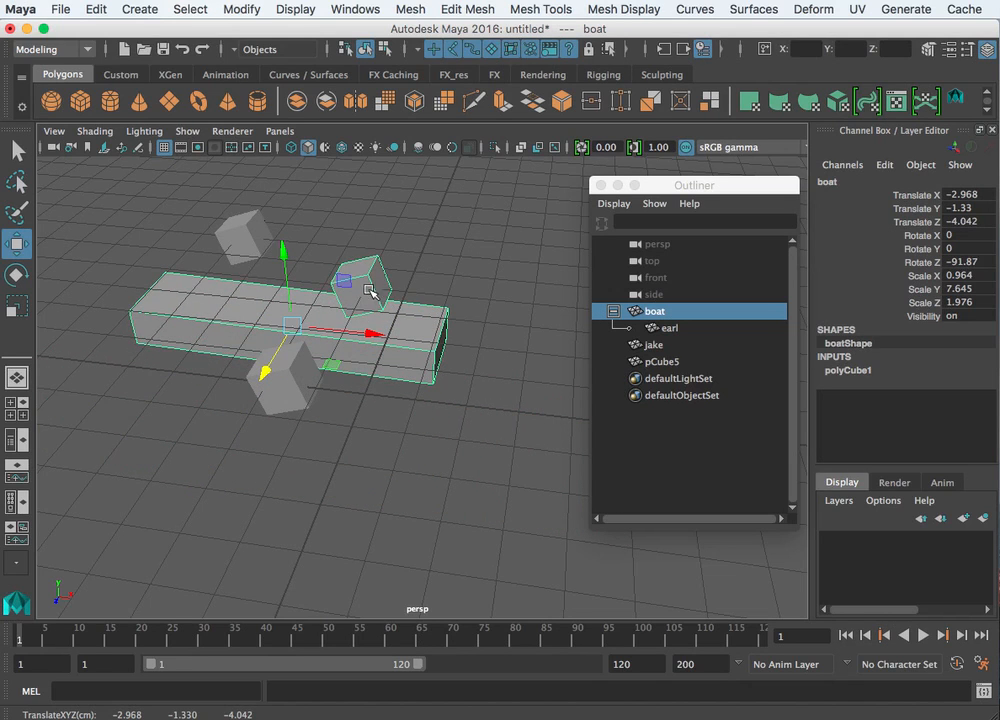
pyautogui.moveTo(384, 328); pyautogui.dragTo(535, 368)
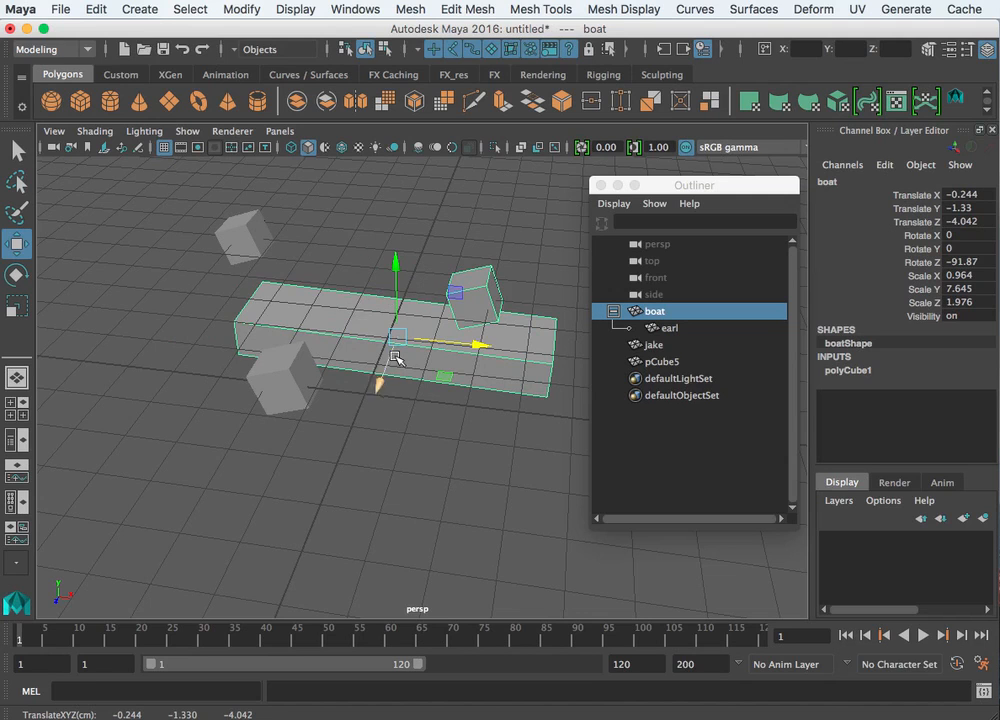
pyautogui.moveTo(397, 357); pyautogui.dragTo(330, 537)
# - Select earl, rotate it to about -18.32 on Z, and undo that rotation
pyautogui.click(458, 447)
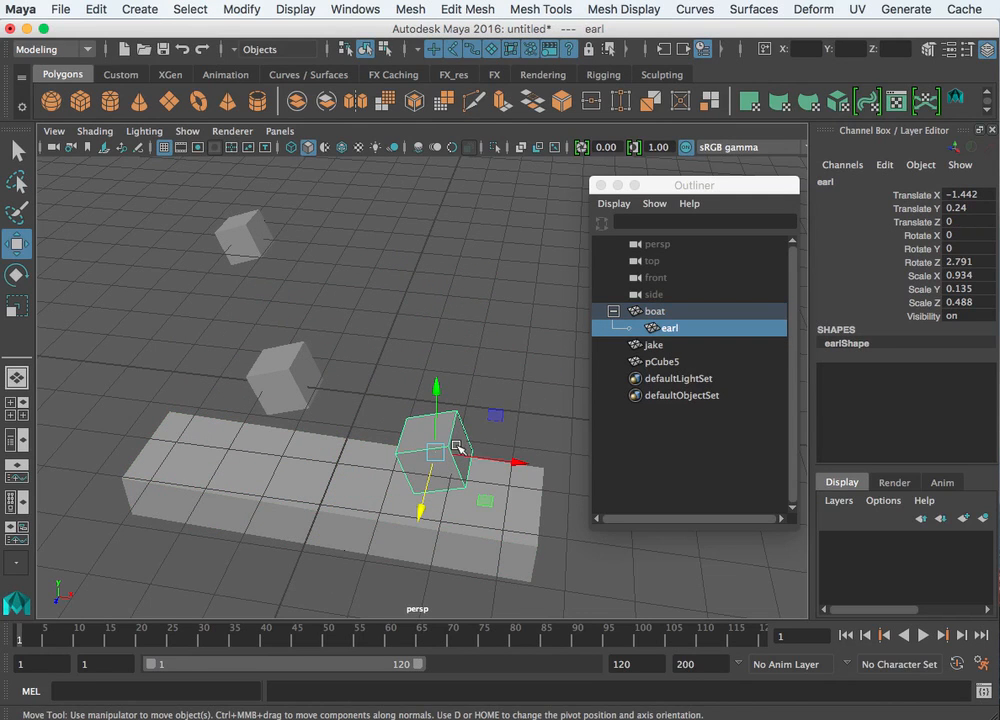
pyautogui.press('e')
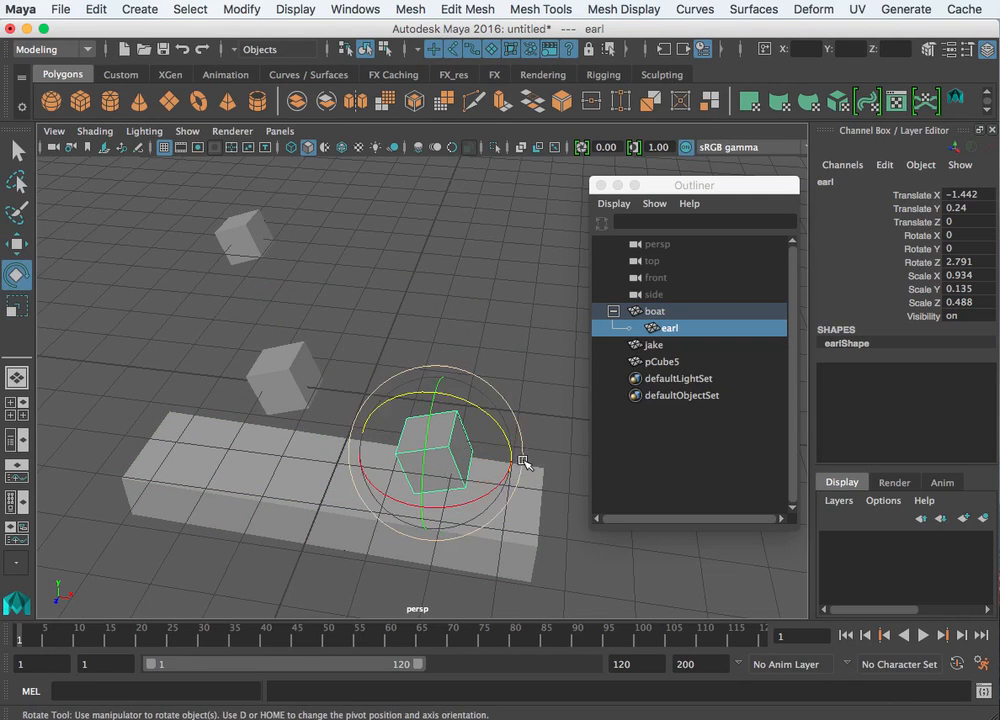
pyautogui.moveTo(520, 464)
pyautogui.mouseDown()
pyautogui.moveTo(509, 440)
pyautogui.moveTo(518, 457)
pyautogui.mouseUp()
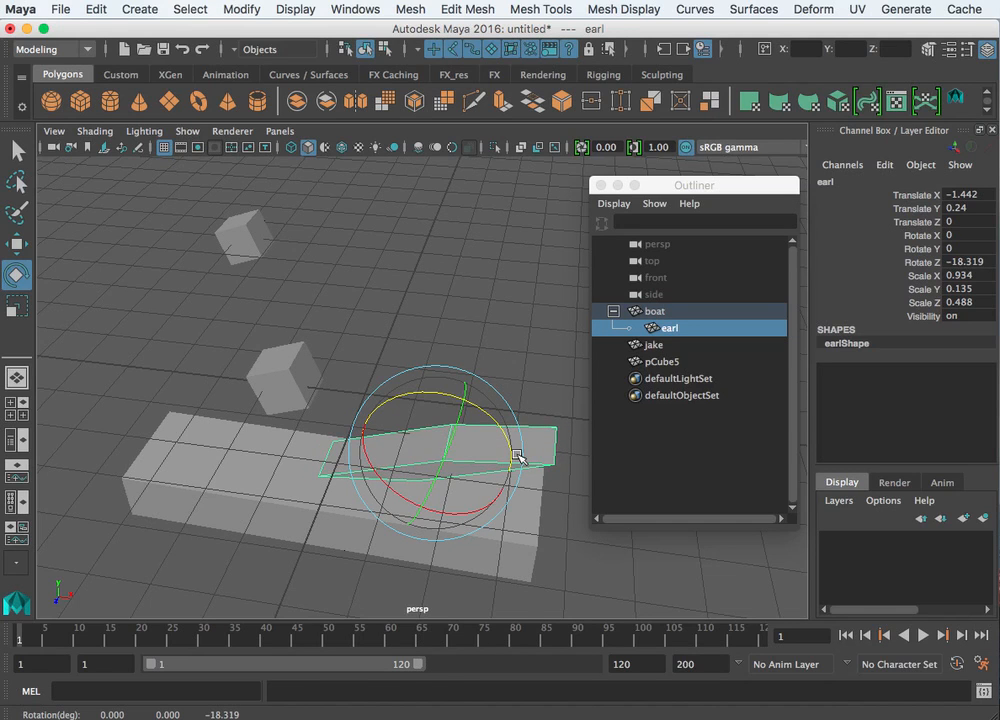
pyautogui.press('z')
# - Reposition earl above the boat slab at about Translate X -1.119, Y 0.222 and Z 0.029
pyautogui.press('w')
pyautogui.click(432, 437)
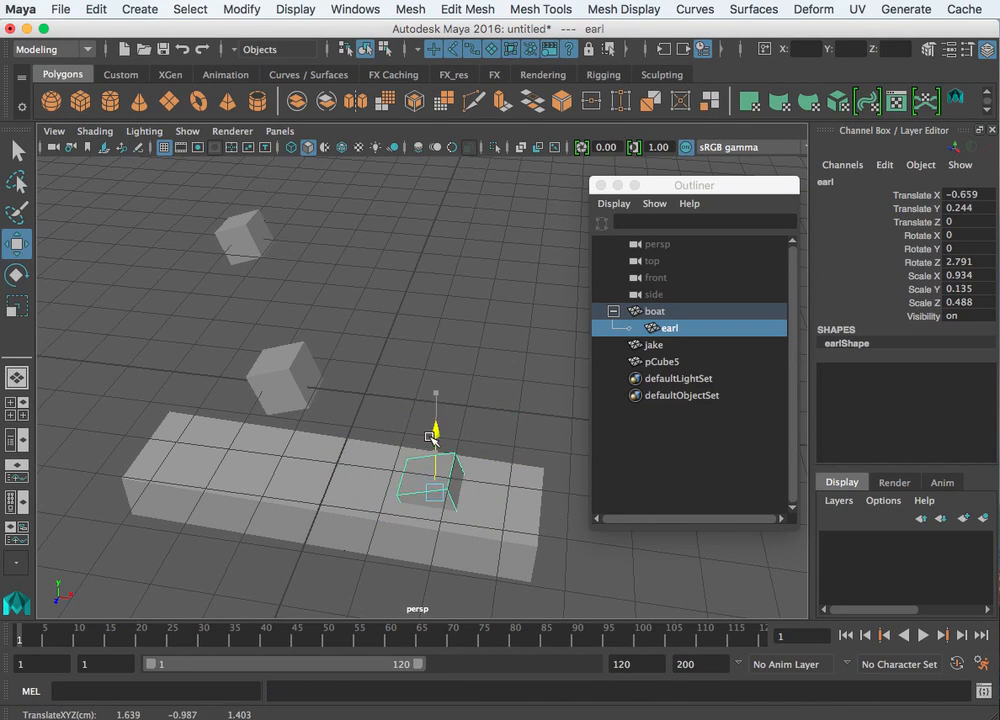
pyautogui.moveTo(432, 437); pyautogui.dragTo(437, 400)
pyautogui.moveTo(518, 475)
pyautogui.mouseDown()
pyautogui.moveTo(375, 459)
pyautogui.moveTo(514, 483)
pyautogui.mouseUp()
pyautogui.moveTo(417, 520); pyautogui.dragTo(485, 448)
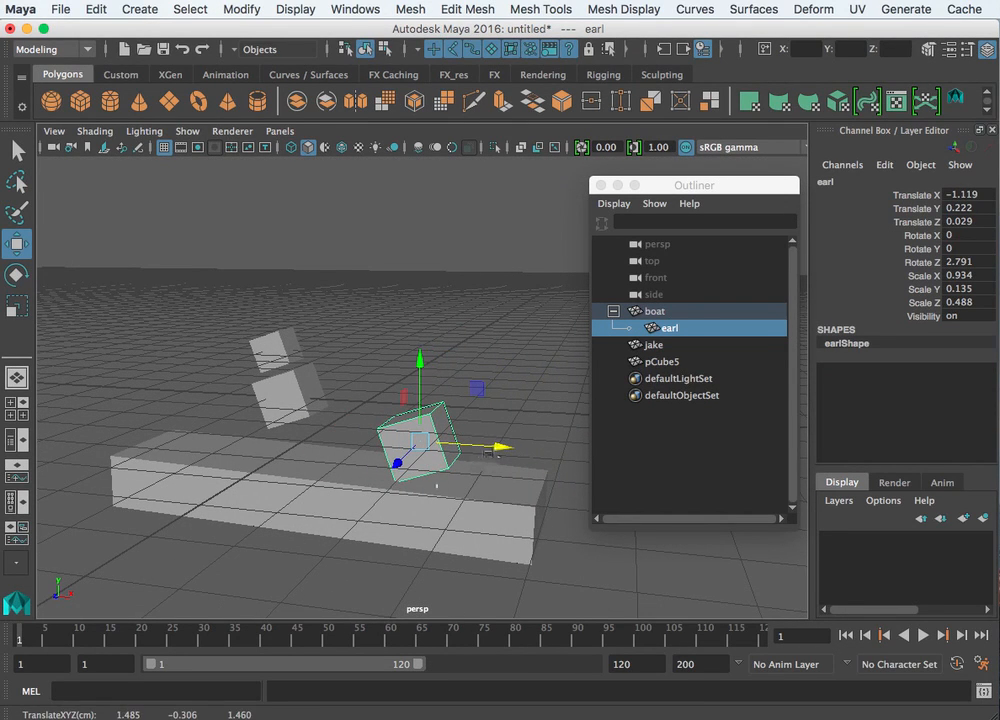
# - Shift the boat slab slightly along X to about Translate X -0.278 and deselect it
pyautogui.click(364, 492)
pyautogui.moveTo(413, 497)
pyautogui.mouseDown()
pyautogui.moveTo(230, 471)
pyautogui.moveTo(448, 482)
pyautogui.moveTo(415, 482)
pyautogui.mouseUp()
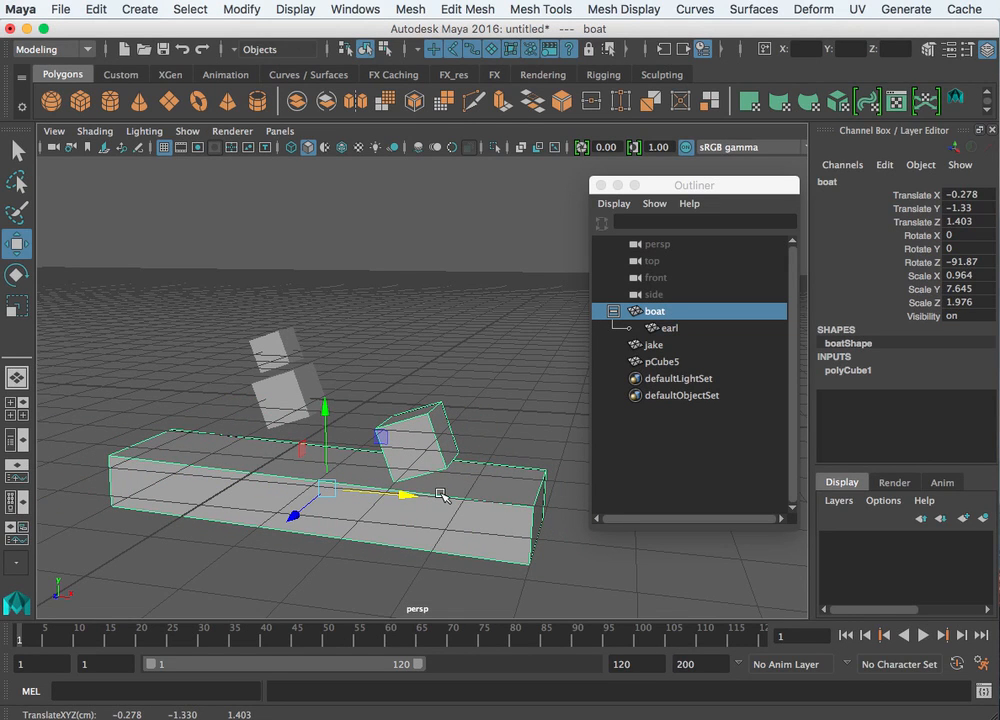
pyautogui.keyDown('alt'); pyautogui.moveTo(469, 358); pyautogui.dragTo(380, 368); pyautogui.keyUp('alt')
pyautogui.click(380, 368)
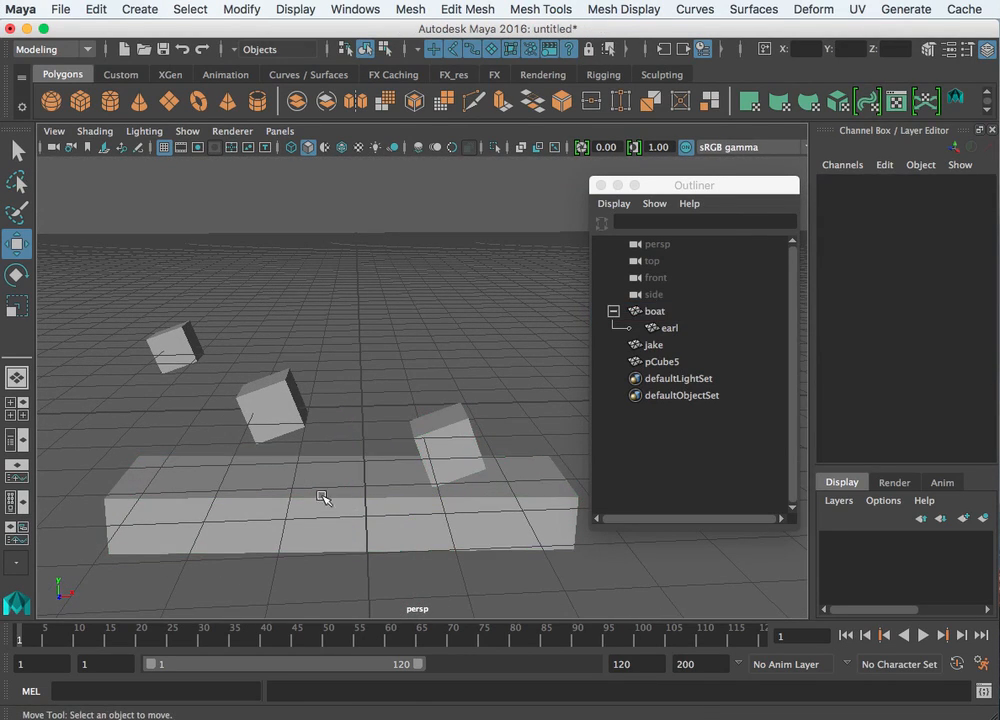
# - Compare the Scale X, Y and Z channels of the boat slab with those of earl
pyautogui.click(335, 476)
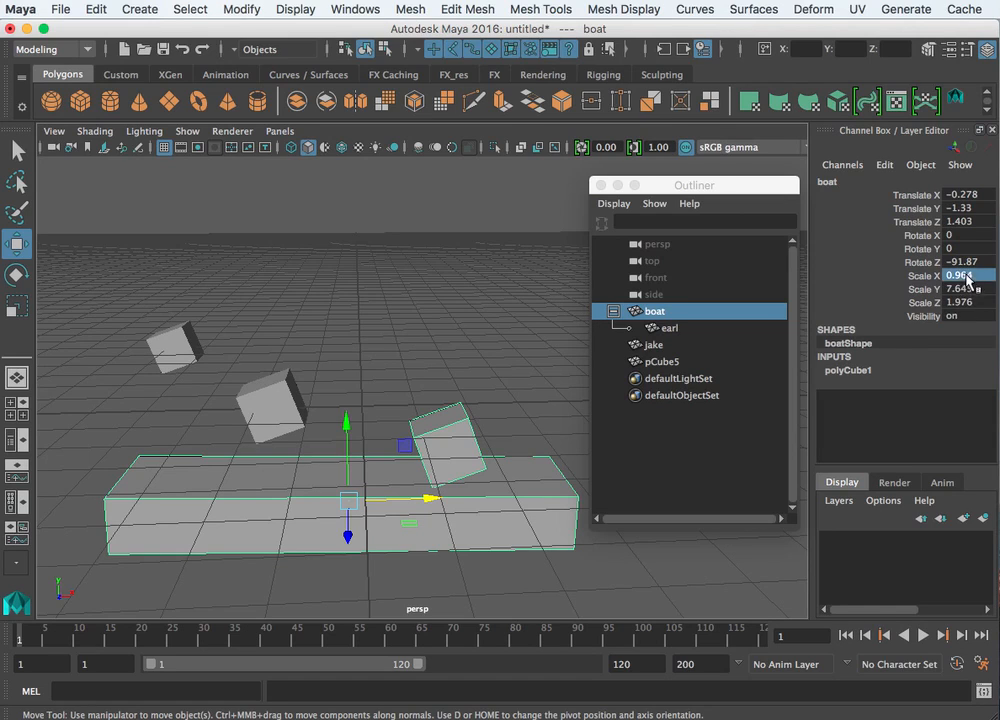
pyautogui.moveTo(956, 276); pyautogui.dragTo(975, 308)
pyautogui.click(466, 420)
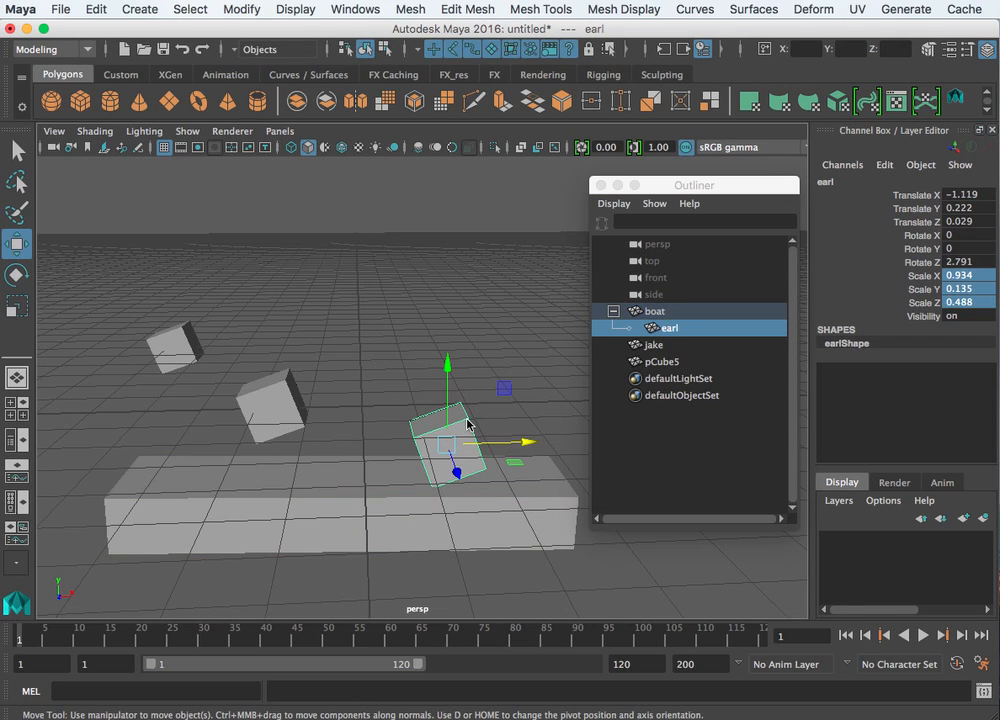
# - Rotate earl to about -32.13 on Z to show the skewing, and undo that rotation
pyautogui.keyDown('alt'); pyautogui.moveTo(495, 420); pyautogui.dragTo(449, 434); pyautogui.keyUp('alt')
pyautogui.press('r')
pyautogui.press('e')
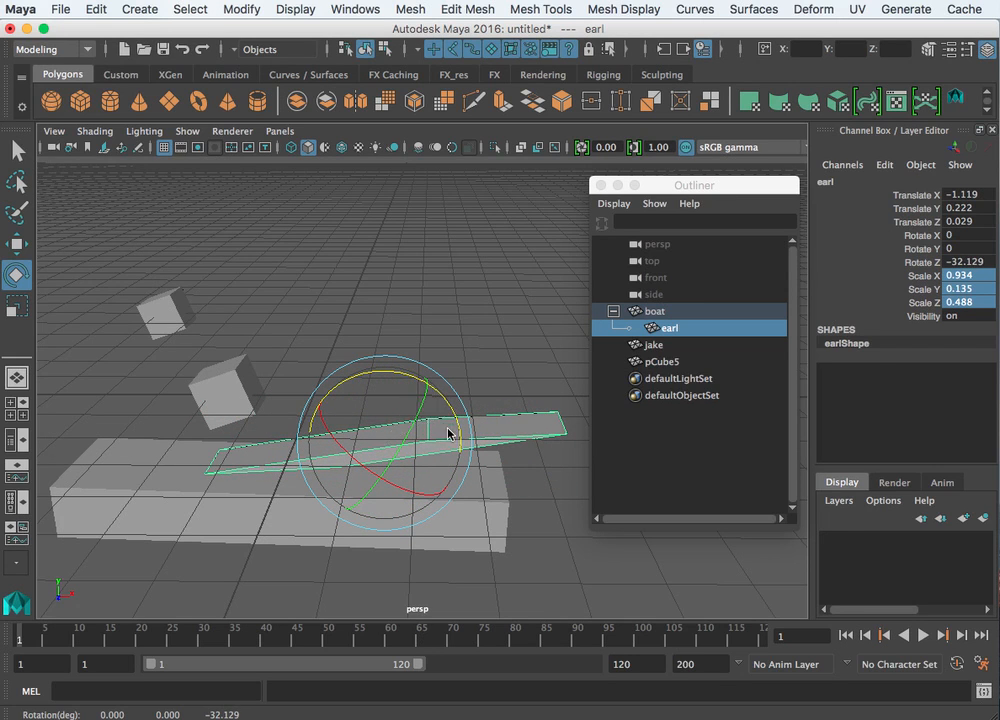
pyautogui.hotkey('ctrl', 'z')
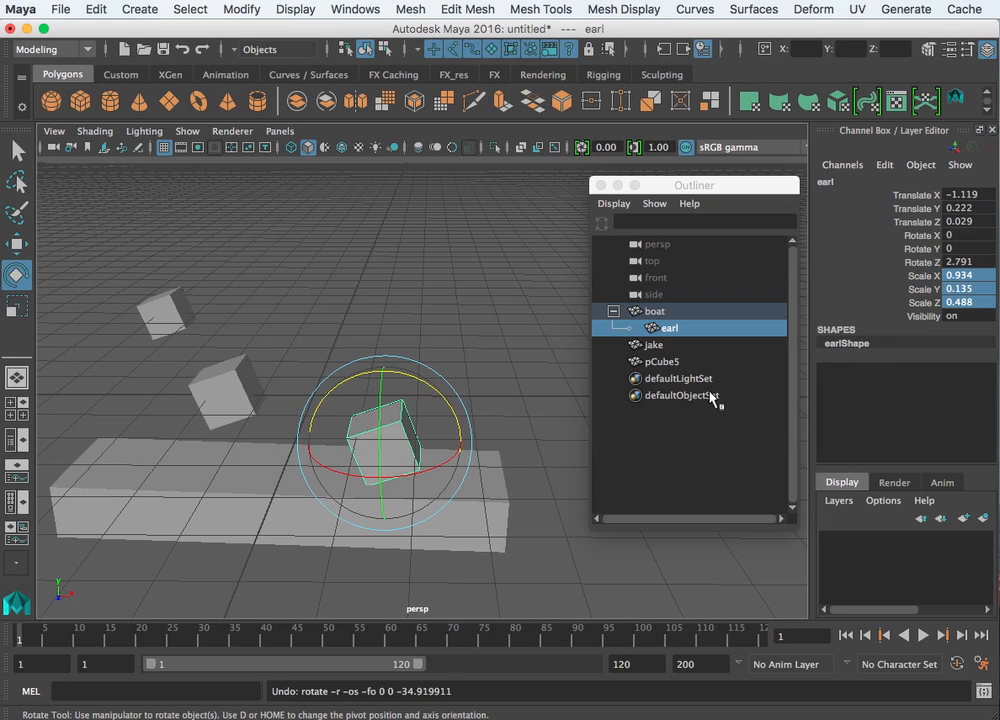
# - Switch the selection between earl and boat to recheck how their Scale channels differ
pyautogui.click(422, 411)
pyautogui.click(405, 420)
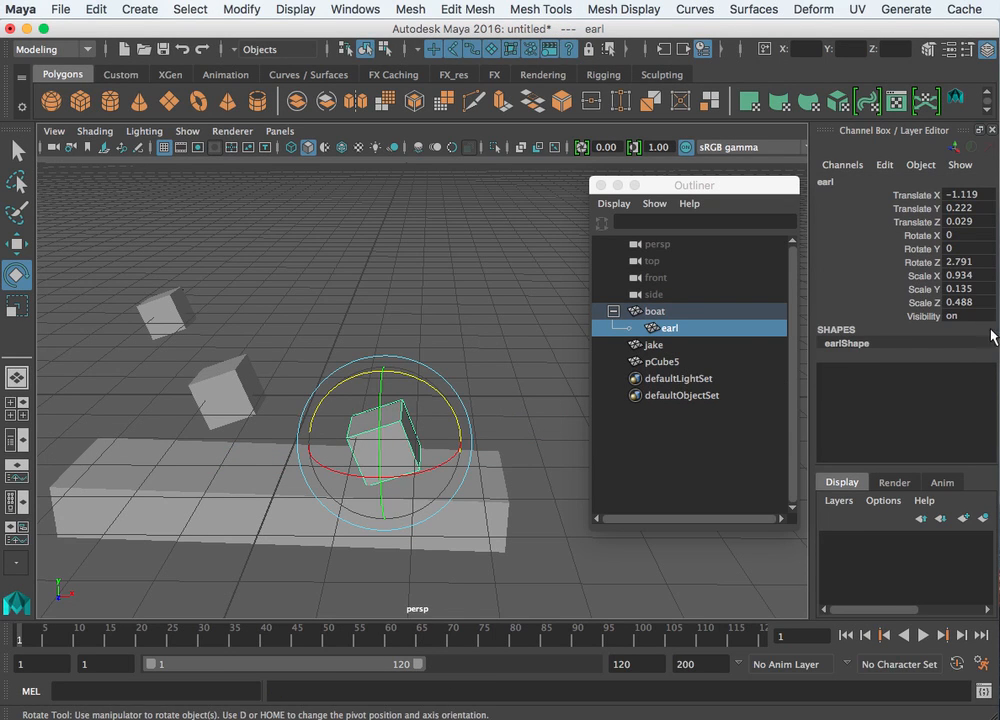
pyautogui.click(250, 481)
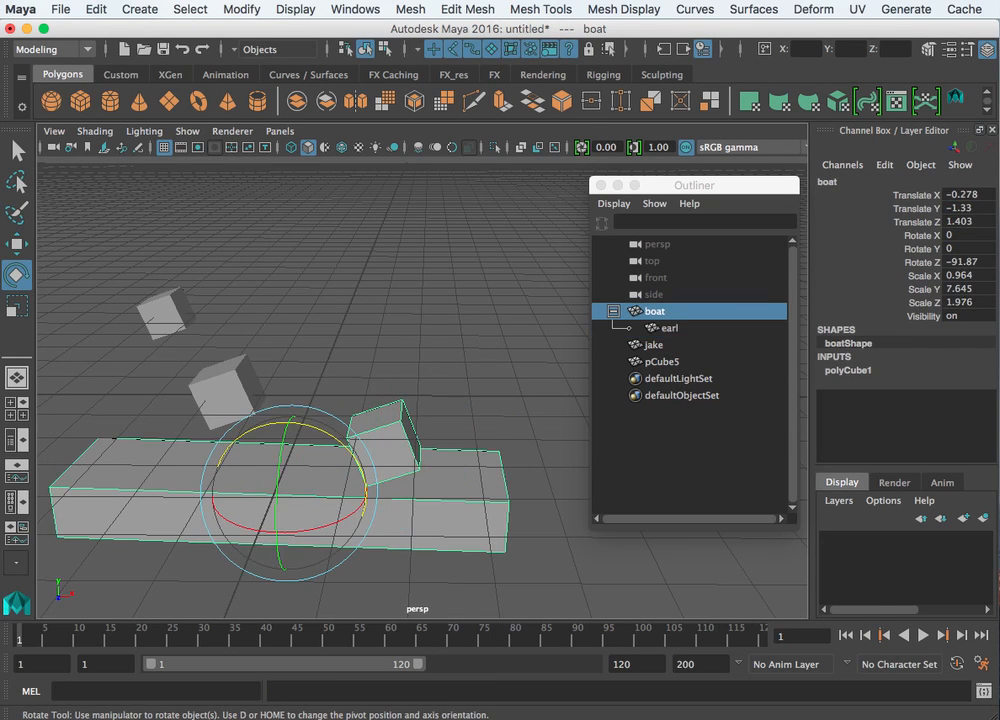
pyautogui.click(970, 276)
pyautogui.click(424, 416)
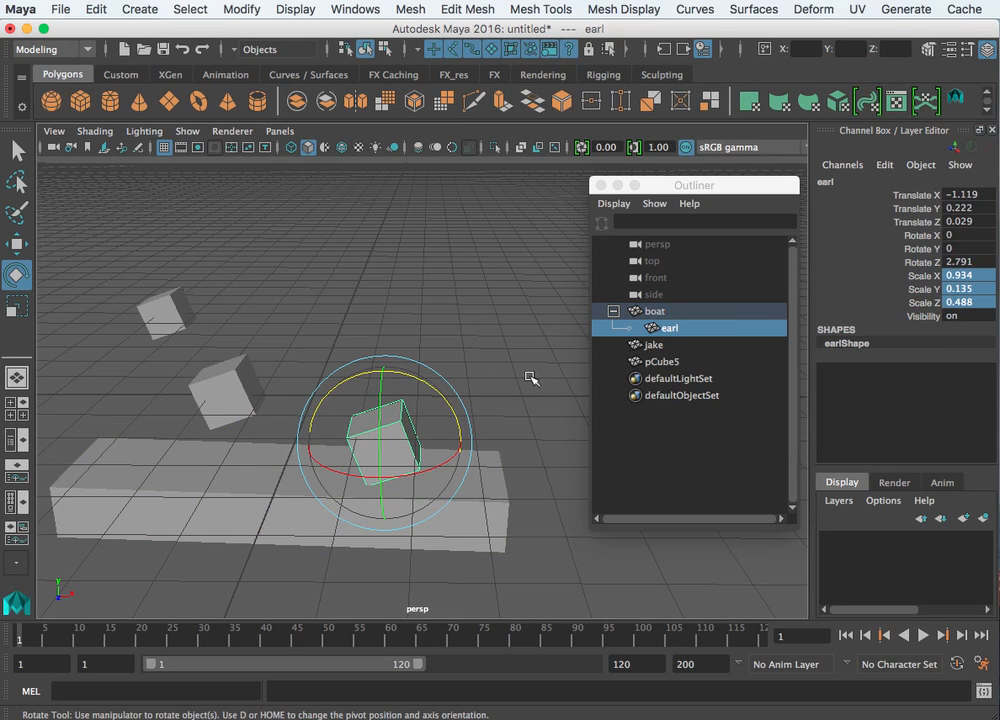
# - Set the boat slab's Scale X, Scale Y and Scale Z to 1
pyautogui.click(243, 473)
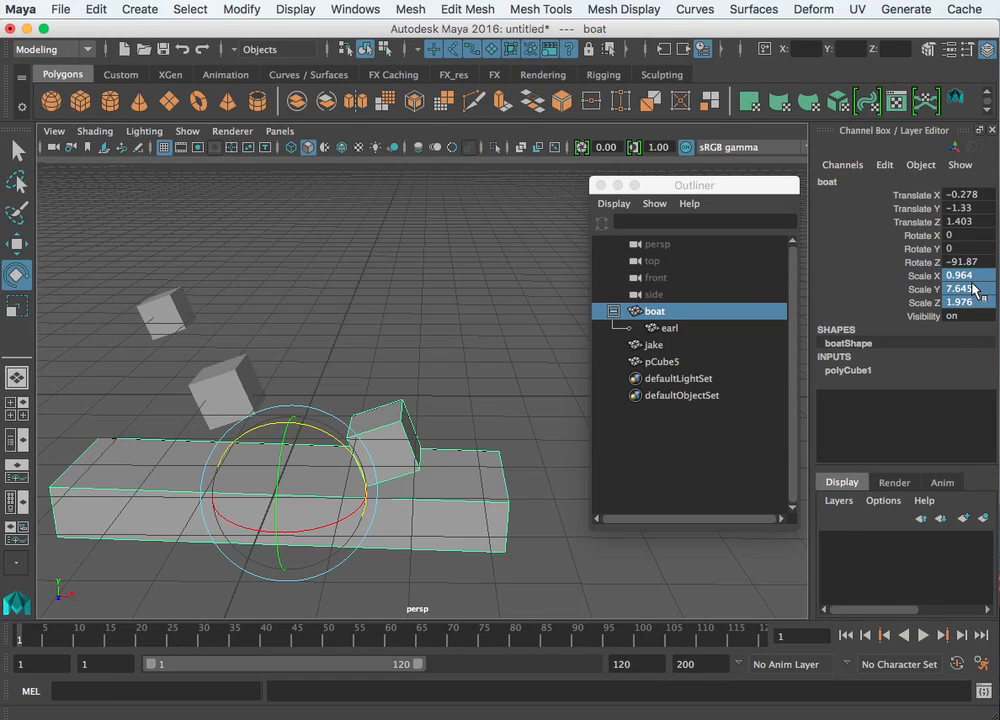
pyautogui.press('1')
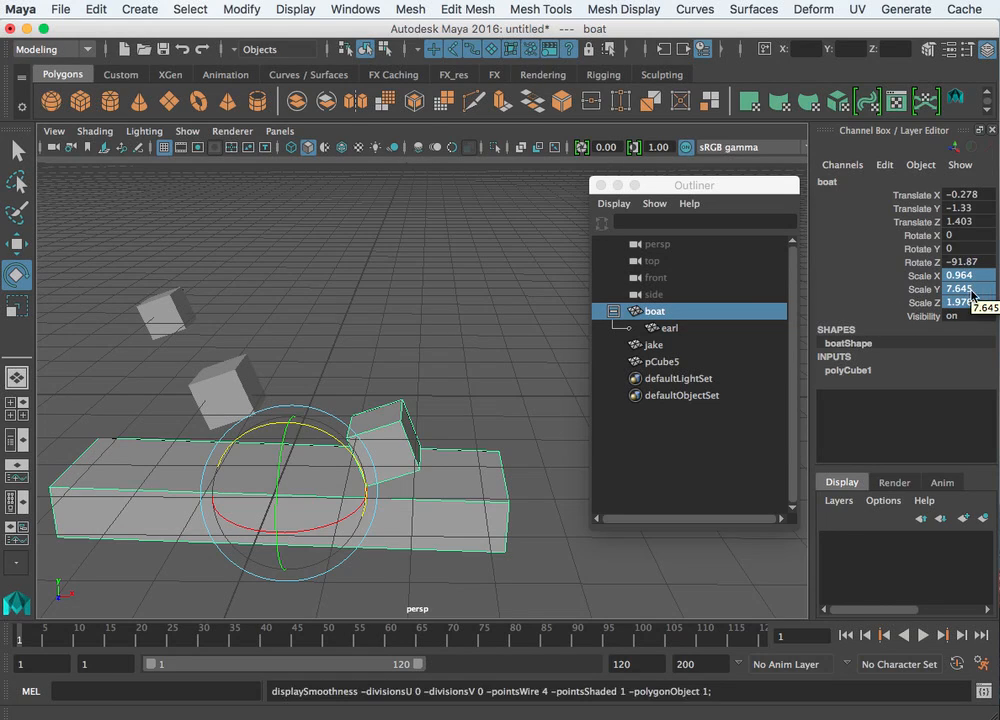
pyautogui.click(975, 275)
pyautogui.click(964, 304)
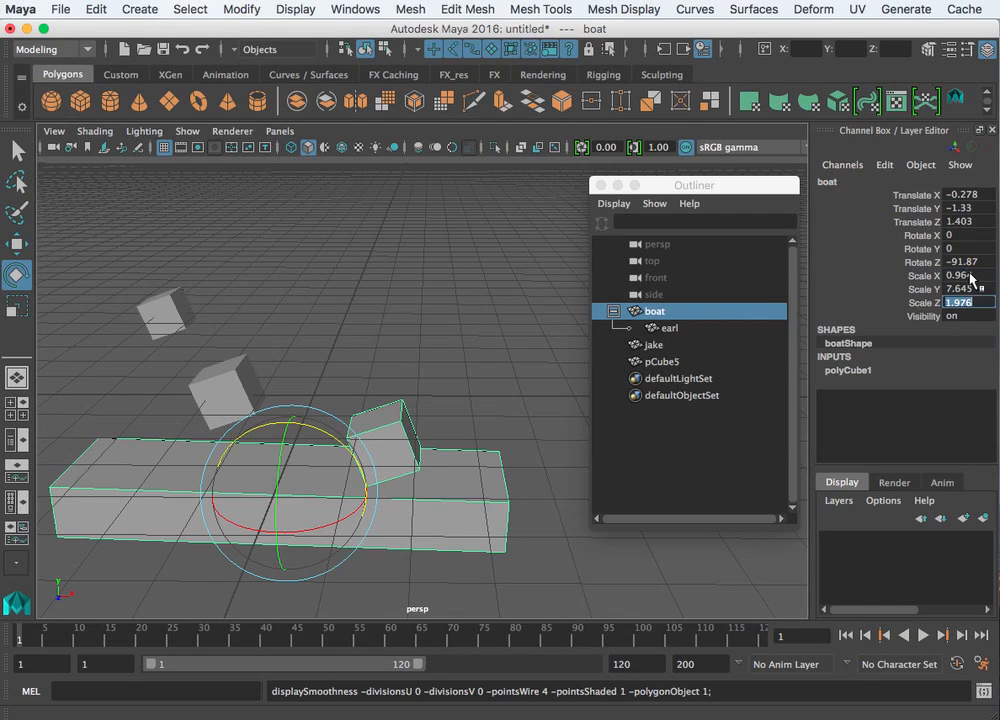
pyautogui.moveTo(968, 276); pyautogui.dragTo(968, 298)
pyautogui.write('1')
pyautogui.press('Return')
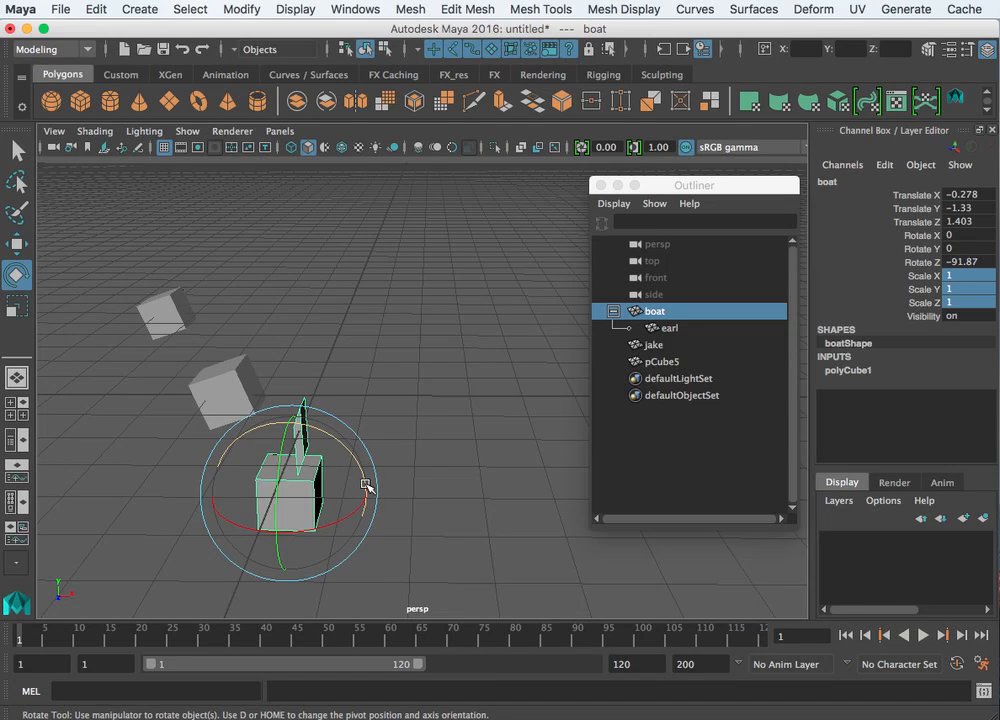
# - Examine earl's shape up close and compare its Scale X, Y and Z channels with those of boat
pyautogui.keyDown('alt'); pyautogui.moveTo(365, 485); pyautogui.dragTo(422, 469); pyautogui.keyUp('alt')
pyautogui.click(397, 455)
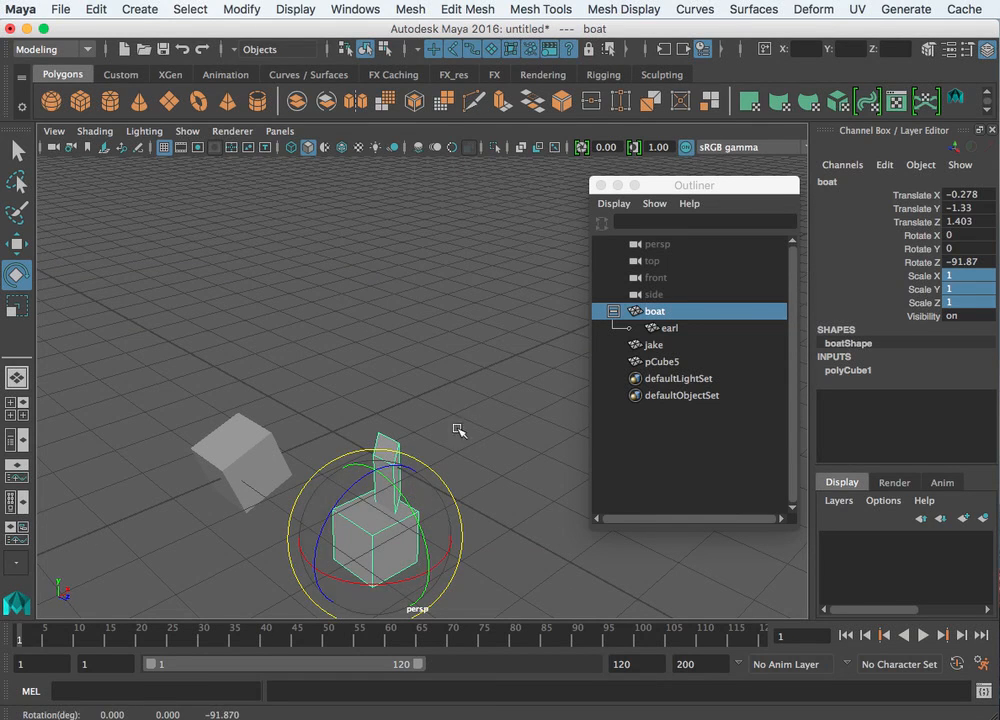
pyautogui.click(459, 430)
pyautogui.click(395, 446)
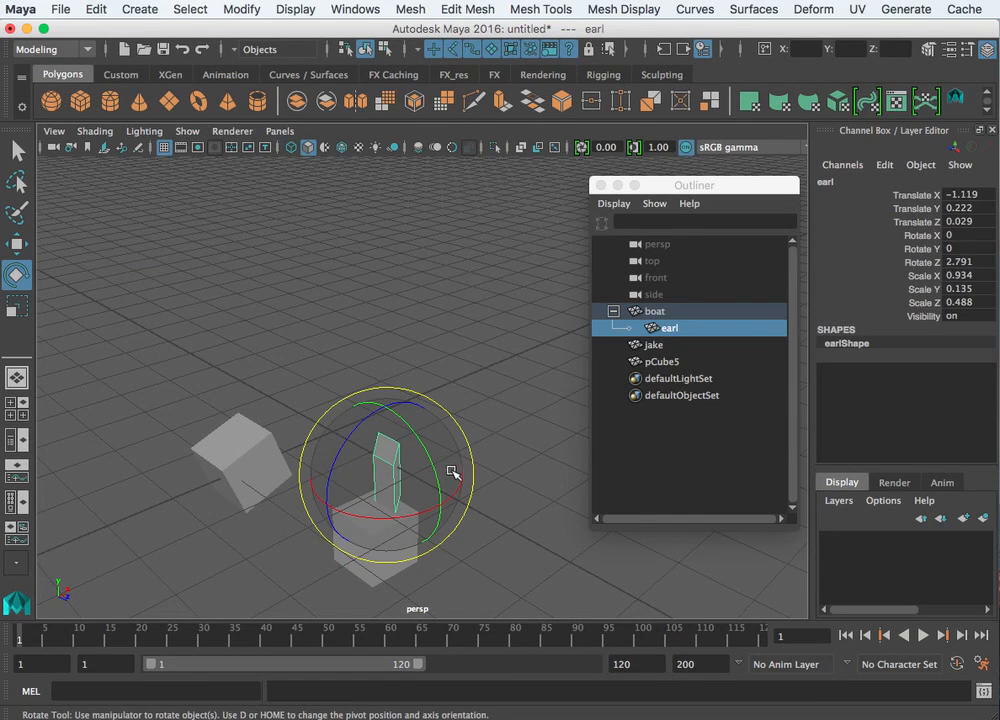
pyautogui.keyDown('alt'); pyautogui.moveTo(453, 471); pyautogui.dragTo(457, 386); pyautogui.keyUp('alt')
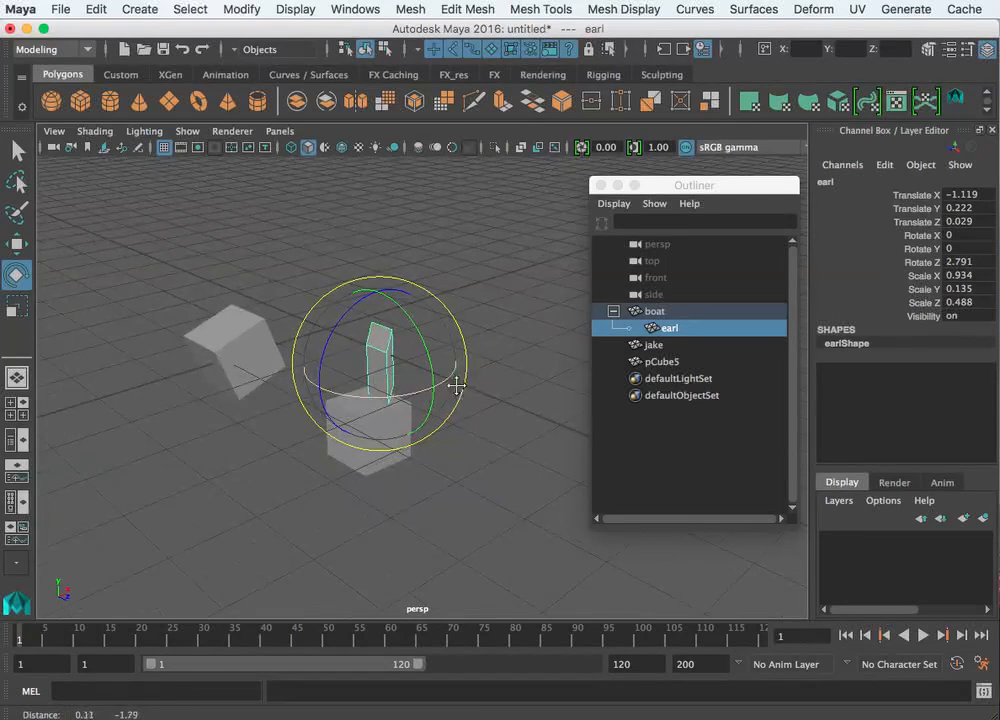
pyautogui.keyDown('alt'); pyautogui.moveTo(426, 415); pyautogui.dragTo(598, 432, button='right'); pyautogui.keyUp('alt')
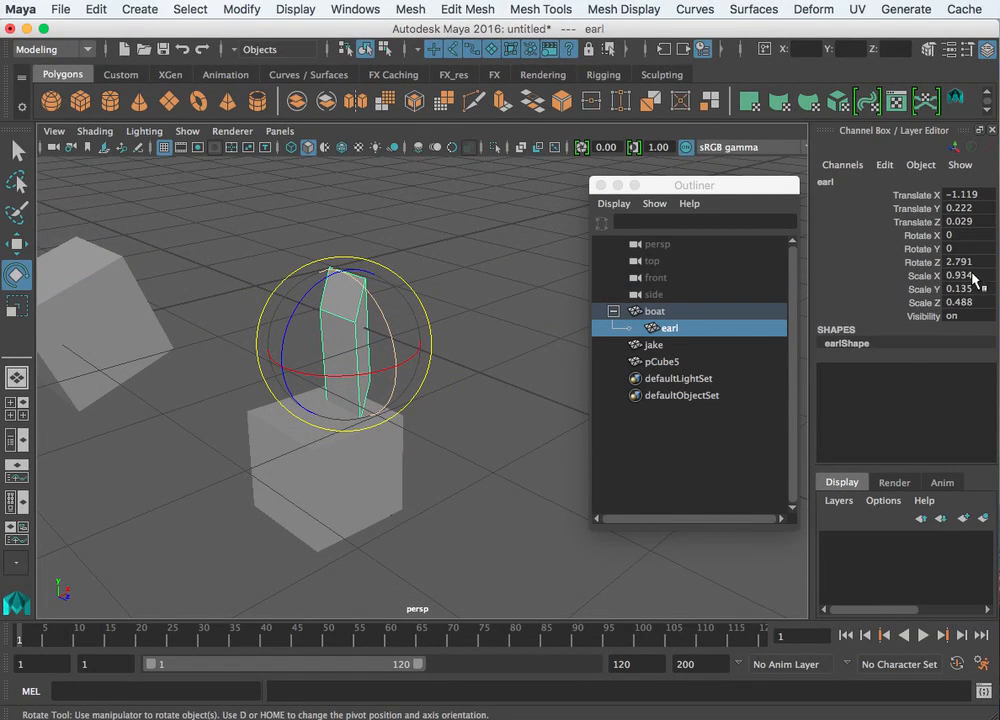
pyautogui.moveTo(972, 275); pyautogui.dragTo(963, 304)
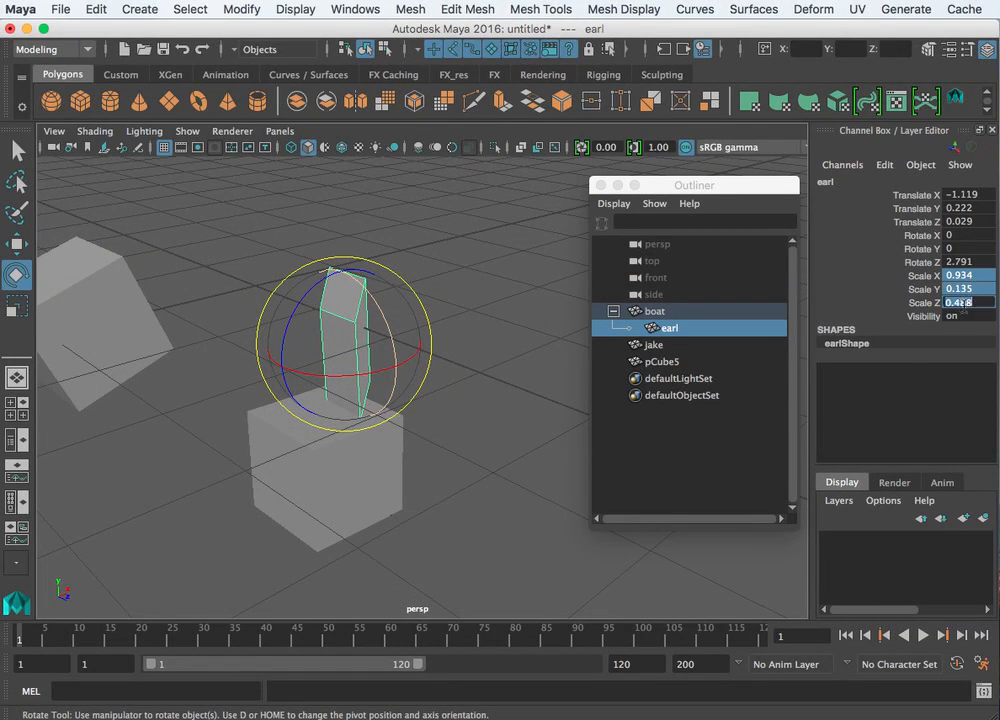
pyautogui.click(316, 484)
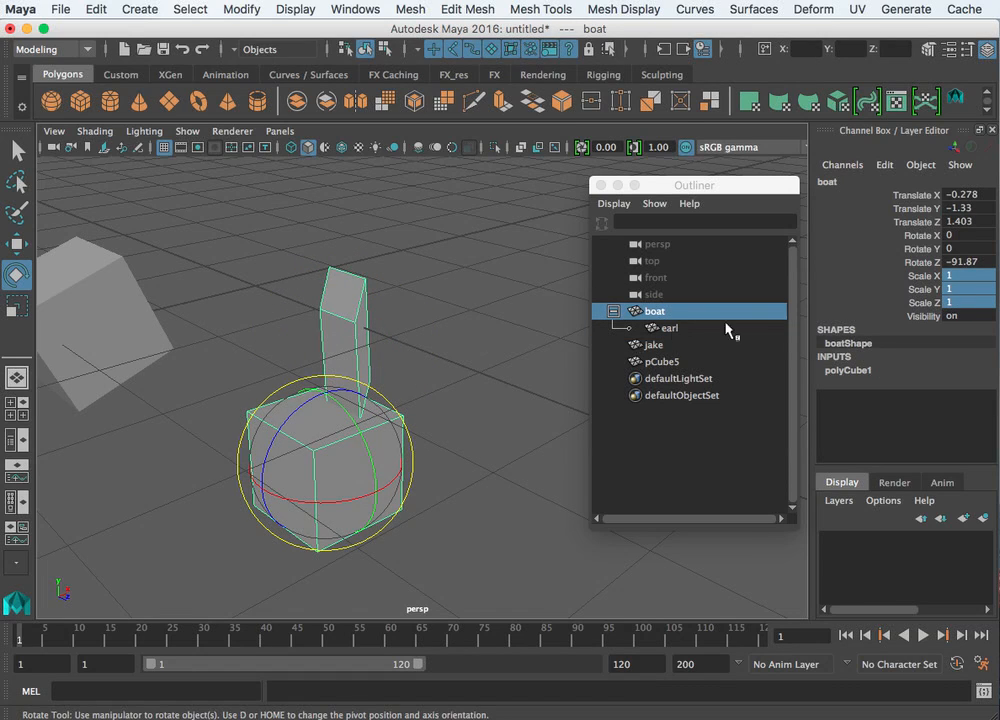
# - Undo the uniform scaling of the boat slab
pyautogui.click(328, 320)
pyautogui.press('z')
pyautogui.press('z')
pyautogui.press('z')
pyautogui.press('z')
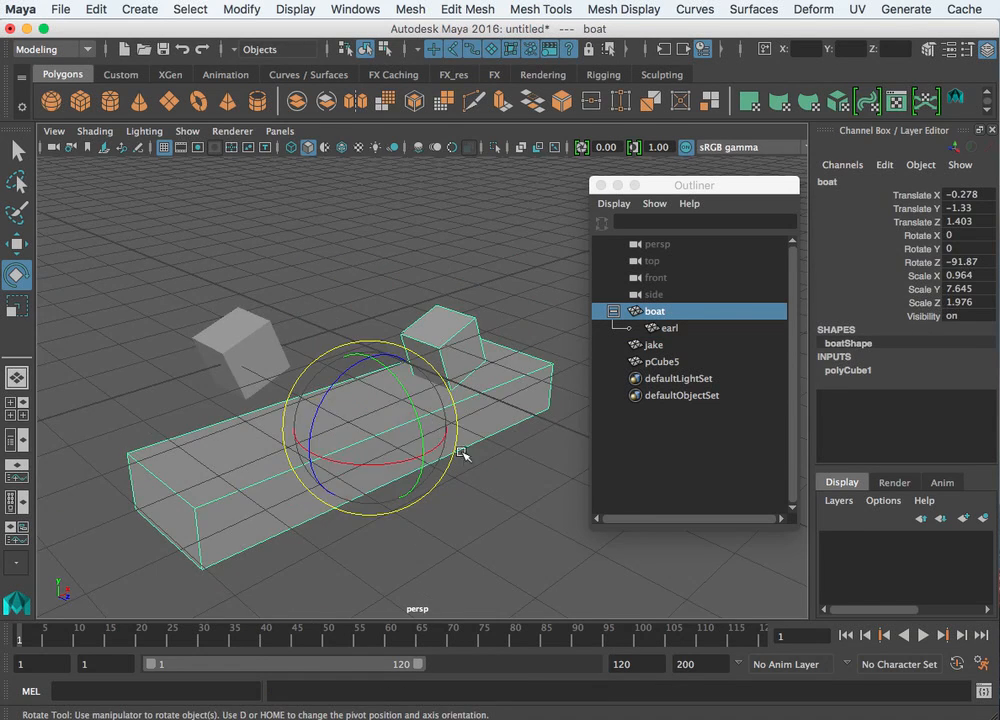
# - Remove the boat slab and its child earl from the scene, leaving pCube5 selected
pyautogui.keyDown('alt'); pyautogui.moveTo(462, 453); pyautogui.dragTo(482, 460); pyautogui.keyUp('alt')
pyautogui.press('z')
pyautogui.press('z')
pyautogui.press('z')
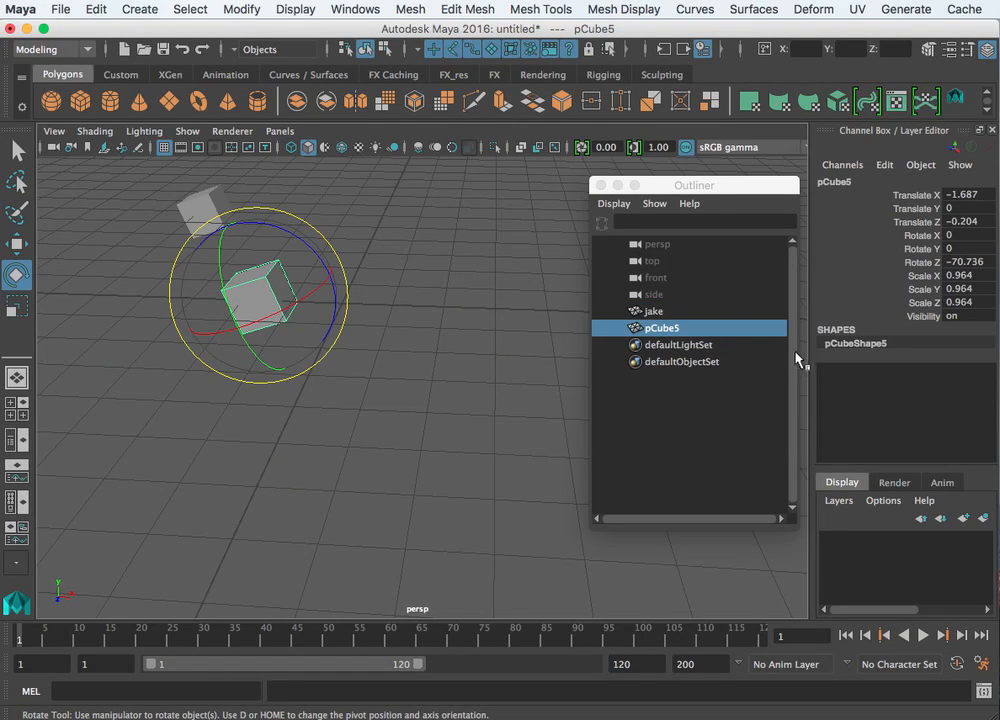
# - Create a new polygon cube and move it forward to about Translate Z 4.169
pyautogui.click(80, 103)
pyautogui.press('w')
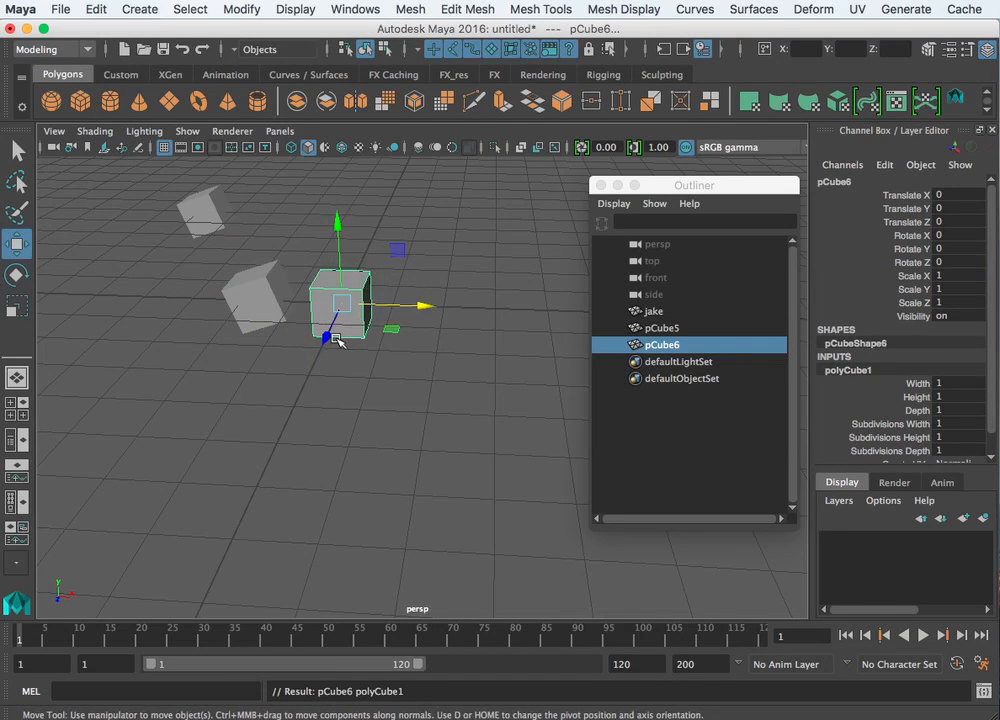
pyautogui.moveTo(337, 341); pyautogui.dragTo(266, 458)
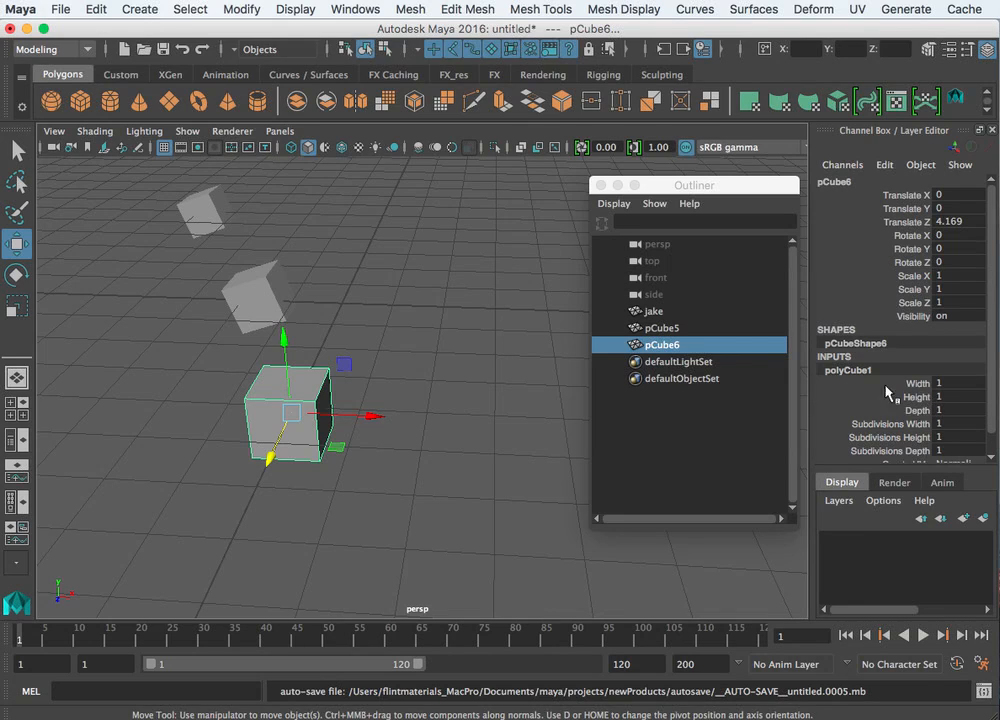
# - Set the new cube's polyCube inputs to Width 5, Height 0.5 and Depth 2
pyautogui.doubleClick(947, 383)
pyautogui.press('Return')
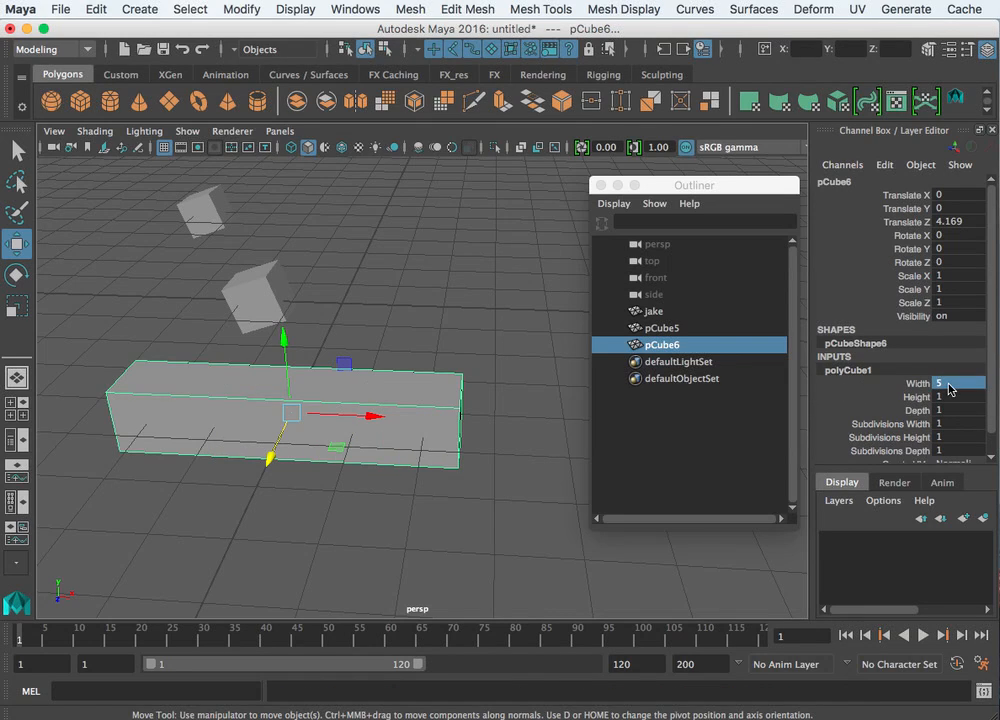
pyautogui.doubleClick(949, 397)
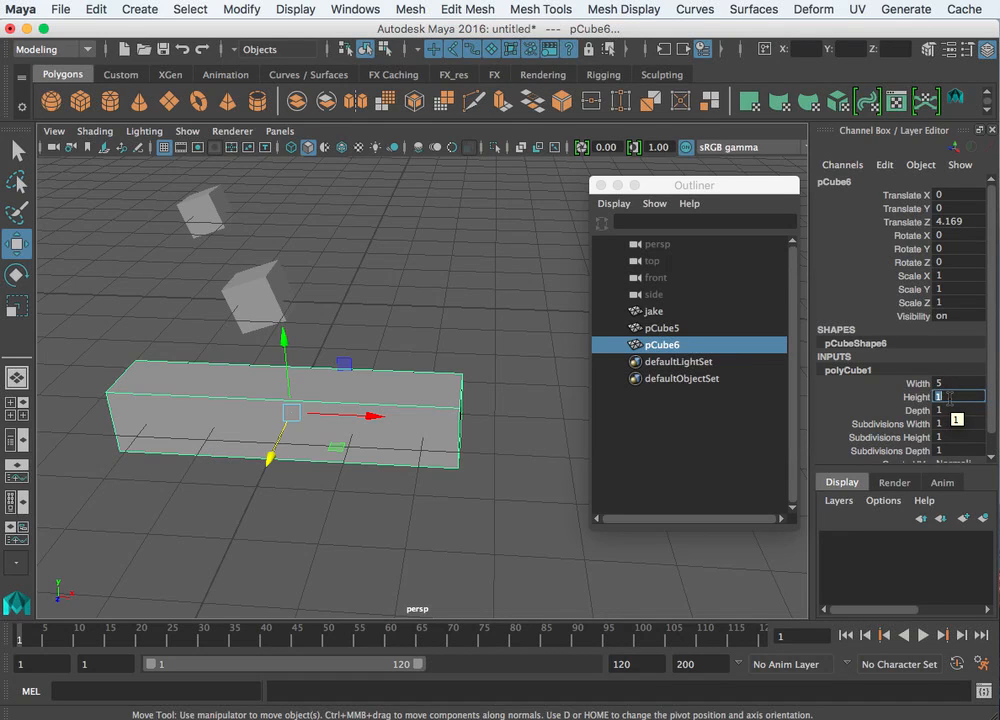
pyautogui.press('Return')
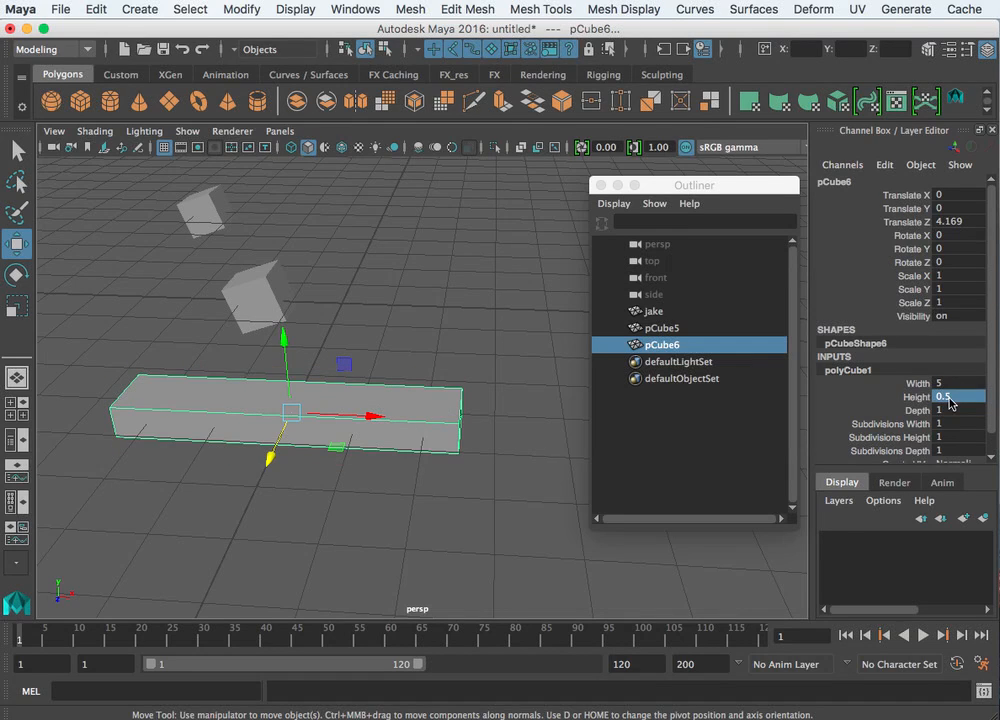
pyautogui.doubleClick(953, 382)
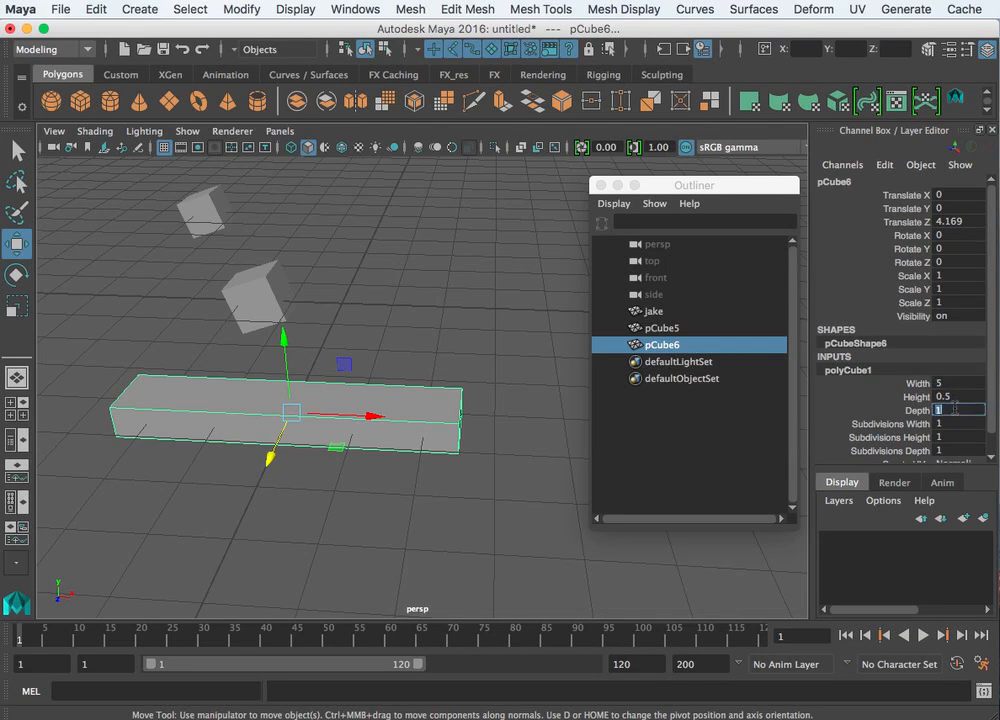
pyautogui.click(955, 408)
pyautogui.write('2')
pyautogui.press('Return')
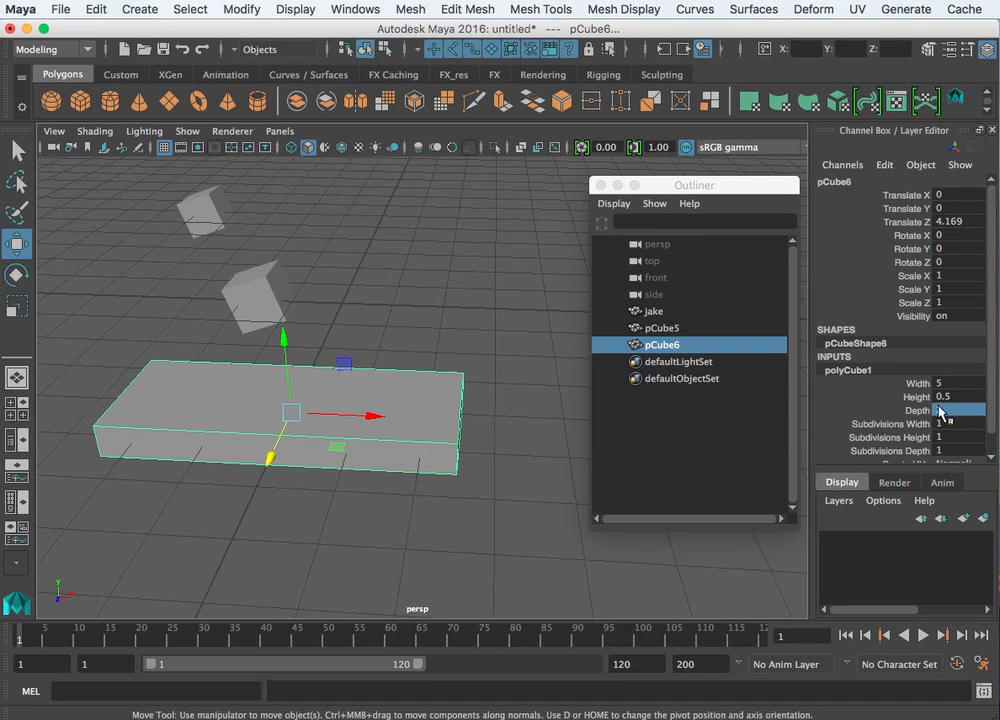
# - Place pCube5 on top of the slab at about X 0.995, Y 0.813, Z 4.341 and set its Rotate Z to 0
pyautogui.click(258, 305)
pyautogui.moveTo(239, 325); pyautogui.dragTo(161, 475)
pyautogui.moveTo(252, 417); pyautogui.dragTo(431, 442)
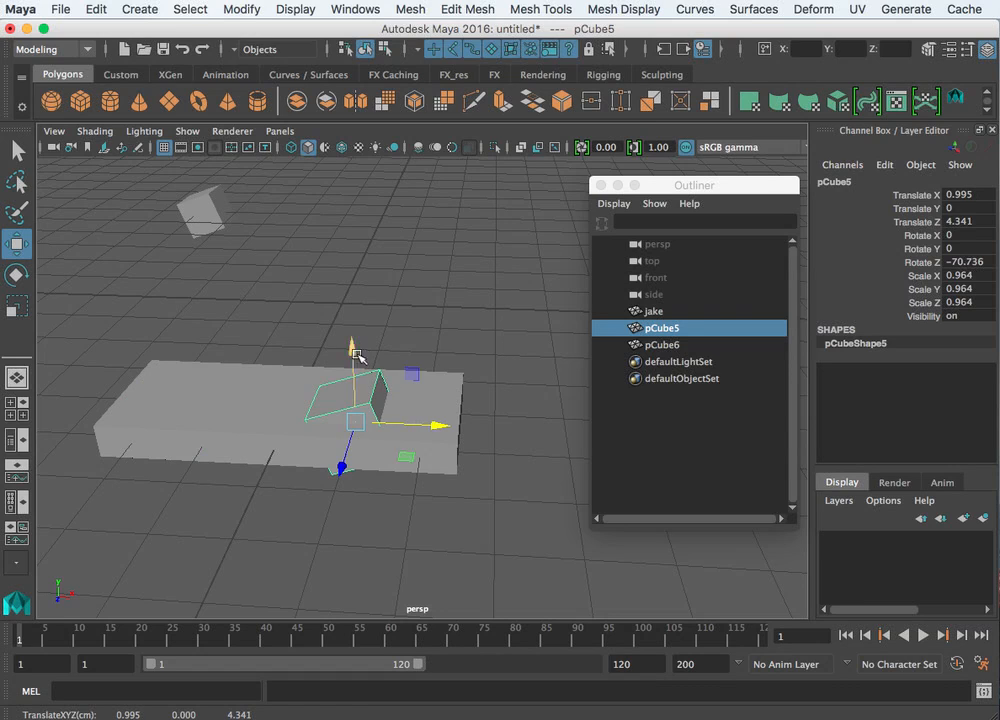
pyautogui.moveTo(357, 355); pyautogui.dragTo(371, 306)
pyautogui.doubleClick(976, 261)
pyautogui.write('0')
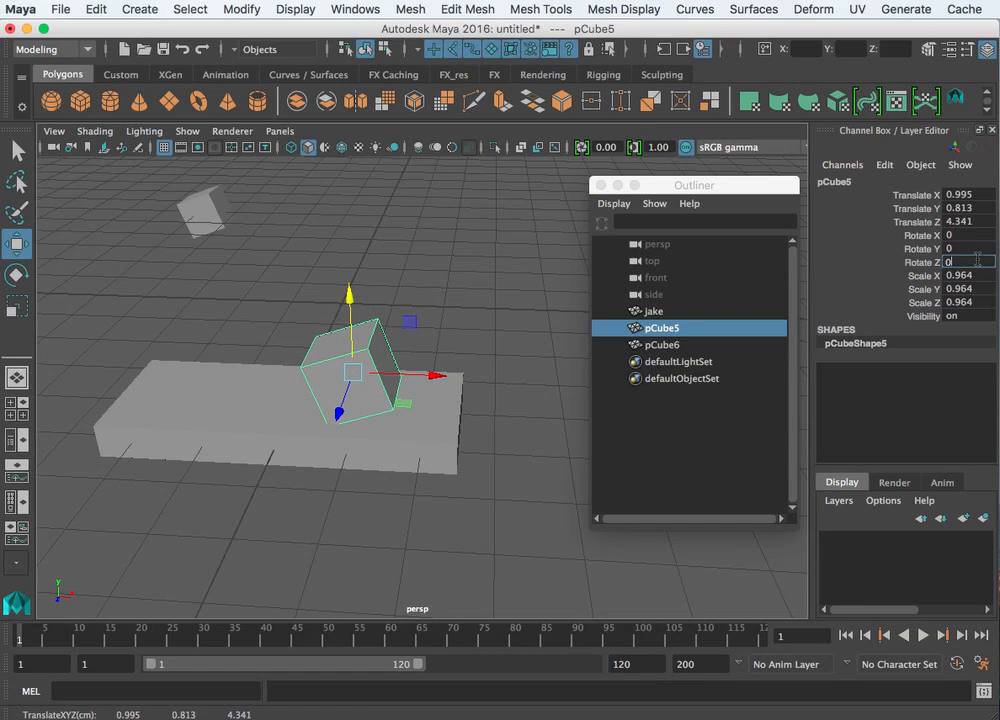
pyautogui.press('Return')
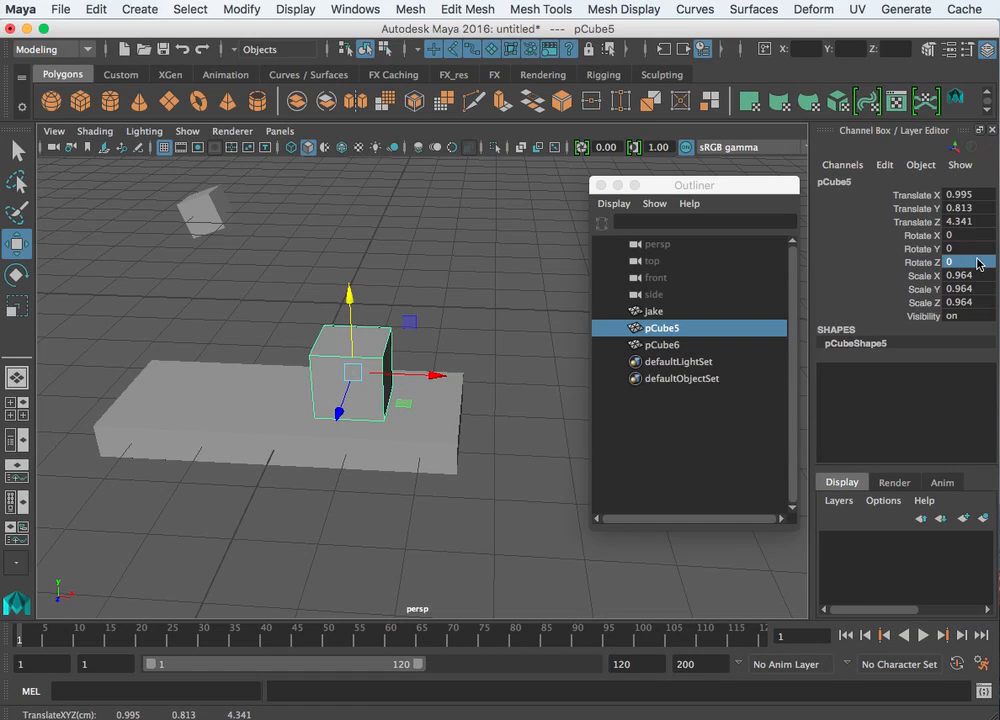
# - Parent pCube5 to the slab pCube6
pyautogui.click(492, 321)
pyautogui.click(371, 349)
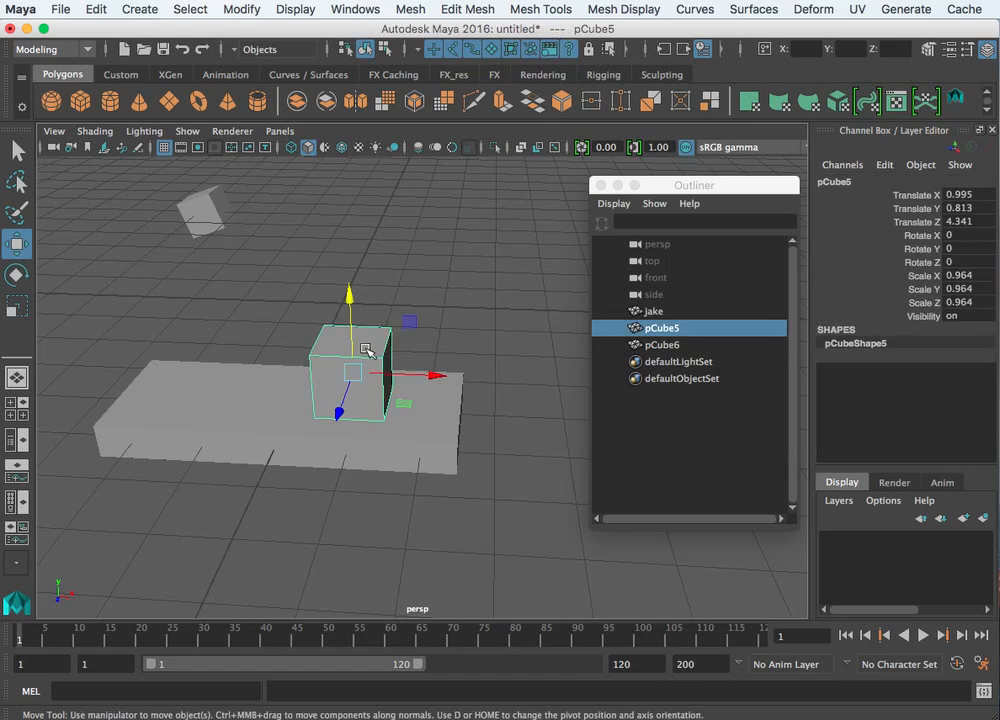
pyautogui.keyDown('shift'); pyautogui.click(217, 384); pyautogui.keyUp('shift')
pyautogui.press('p')
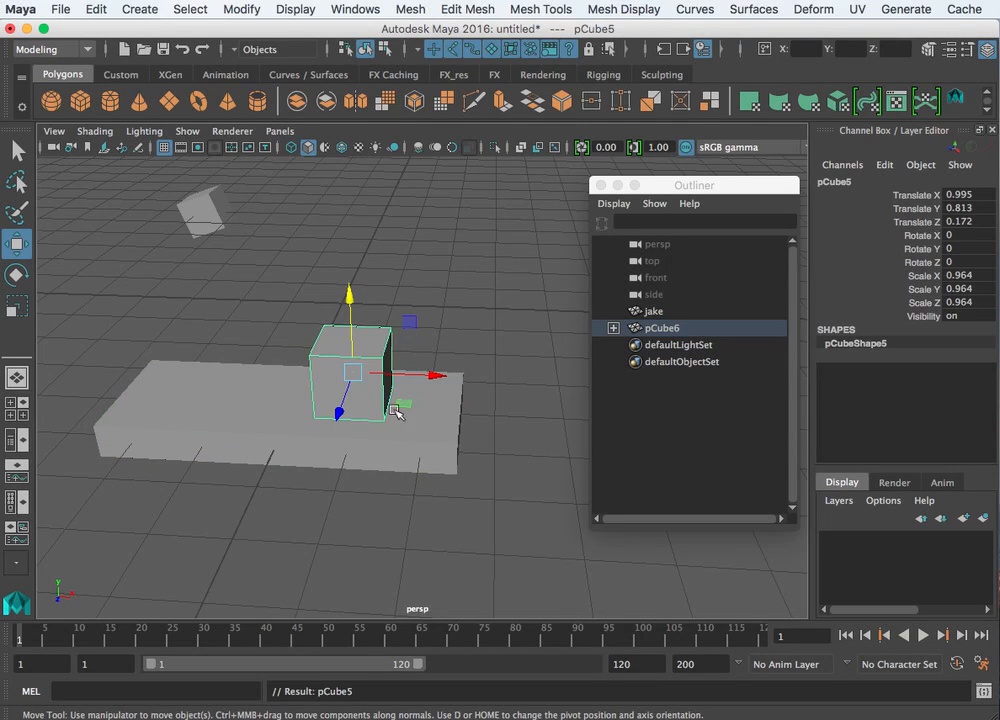
# - Move the parent slab with its child slightly along X to about Translate X -0.179
pyautogui.click(432, 450)
pyautogui.moveTo(378, 414)
pyautogui.mouseDown()
pyautogui.moveTo(195, 410)
pyautogui.moveTo(425, 412)
pyautogui.moveTo(362, 408)
pyautogui.mouseUp()
pyautogui.click(480, 324)
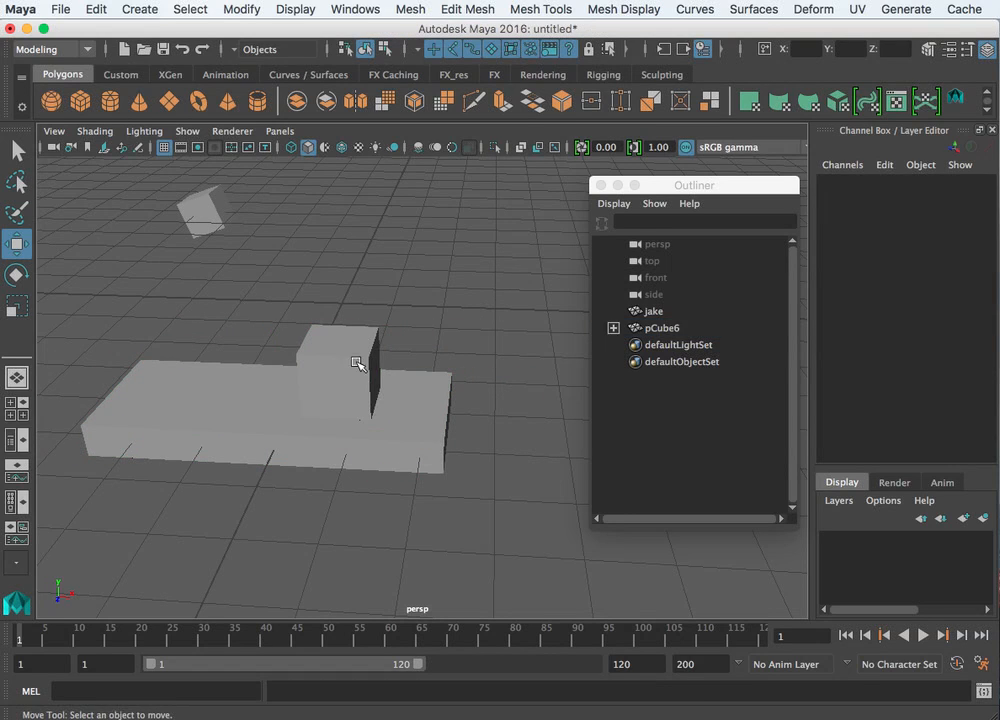
# - Rotate the child cube pCube5 freely around several axes to test for skewing, and undo the last rotation
pyautogui.click(372, 368)
pyautogui.press('r')
pyautogui.press('e')
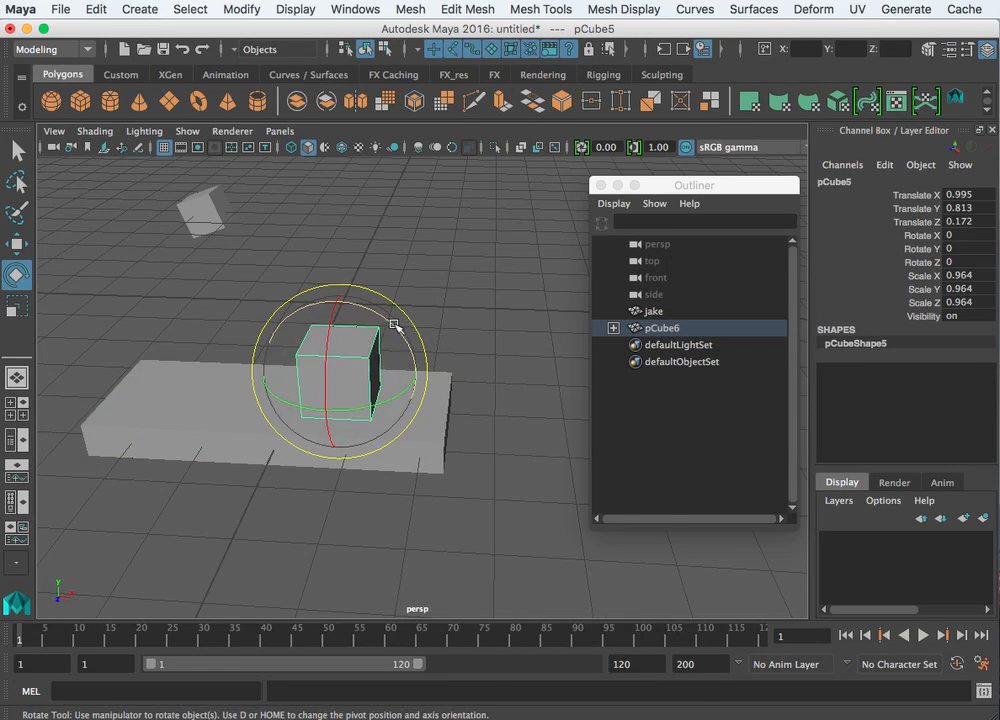
pyautogui.moveTo(395, 330); pyautogui.dragTo(345, 360)
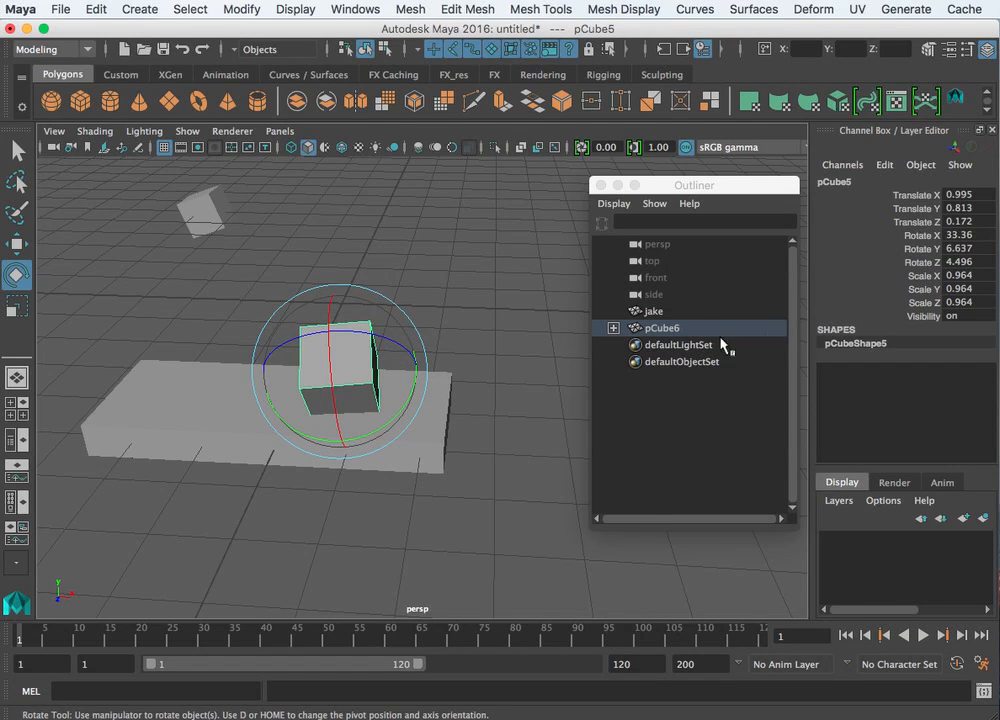
pyautogui.press('z')
# - Move the parent slab pCube6 to about Translate X -1.239 and rotate it to about -55.25 degrees in Y
pyautogui.click(385, 437)
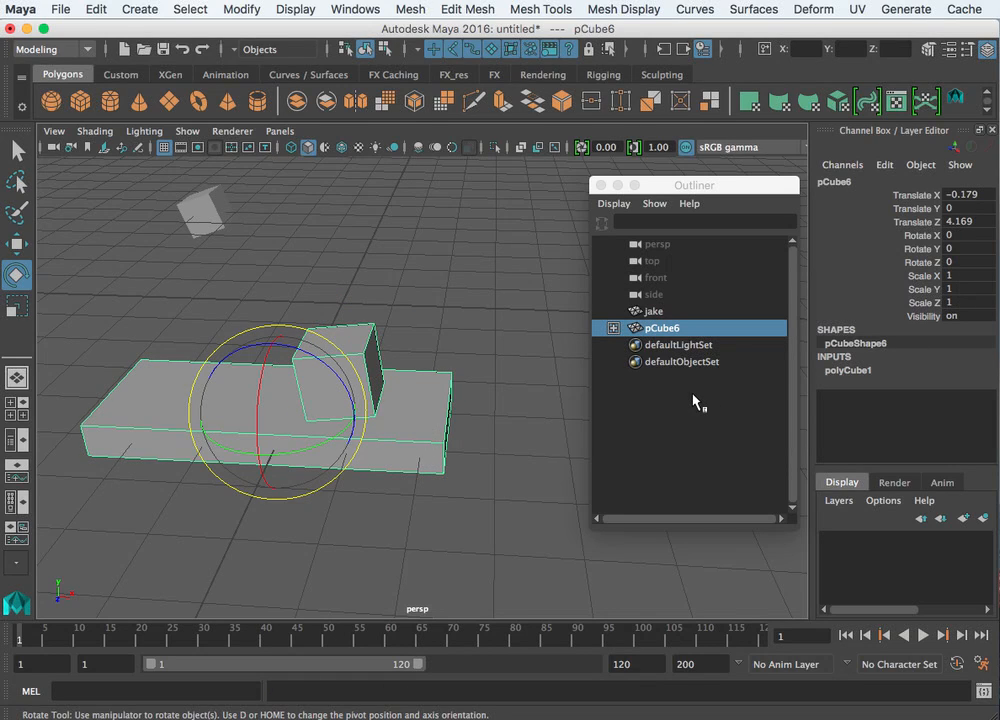
pyautogui.keyDown('alt'); pyautogui.moveTo(450, 413); pyautogui.dragTo(478, 398); pyautogui.keyUp('alt')
pyautogui.scroll(-3, 510, 365)
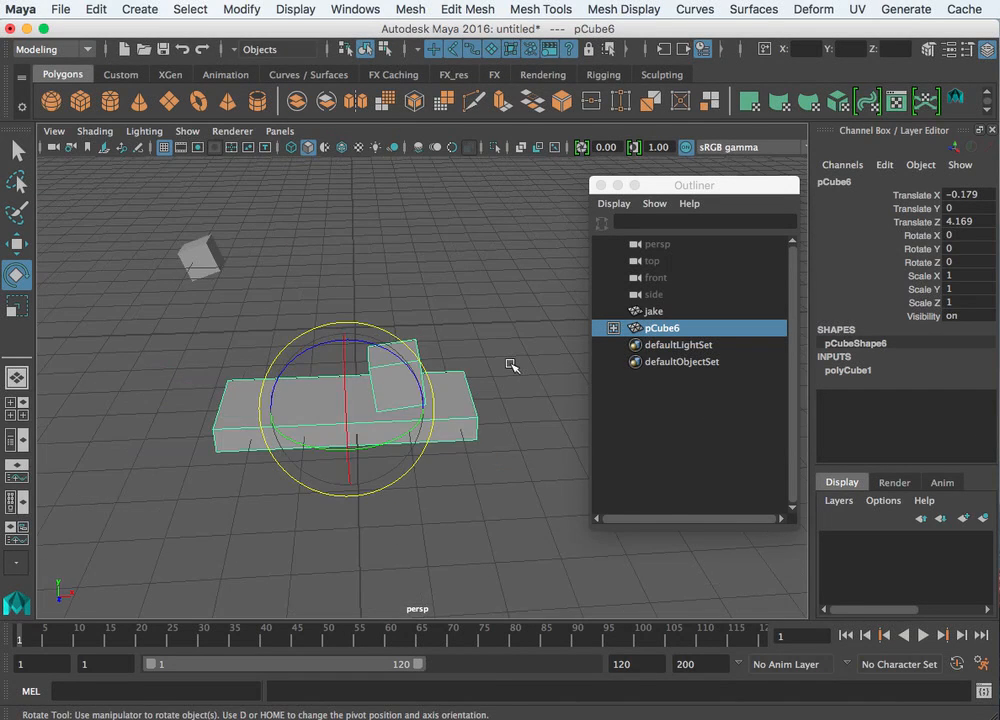
pyautogui.click(505, 334)
pyautogui.click(458, 405)
pyautogui.press('w')
pyautogui.moveTo(428, 406); pyautogui.dragTo(290, 452)
pyautogui.press('r')
pyautogui.press('e')
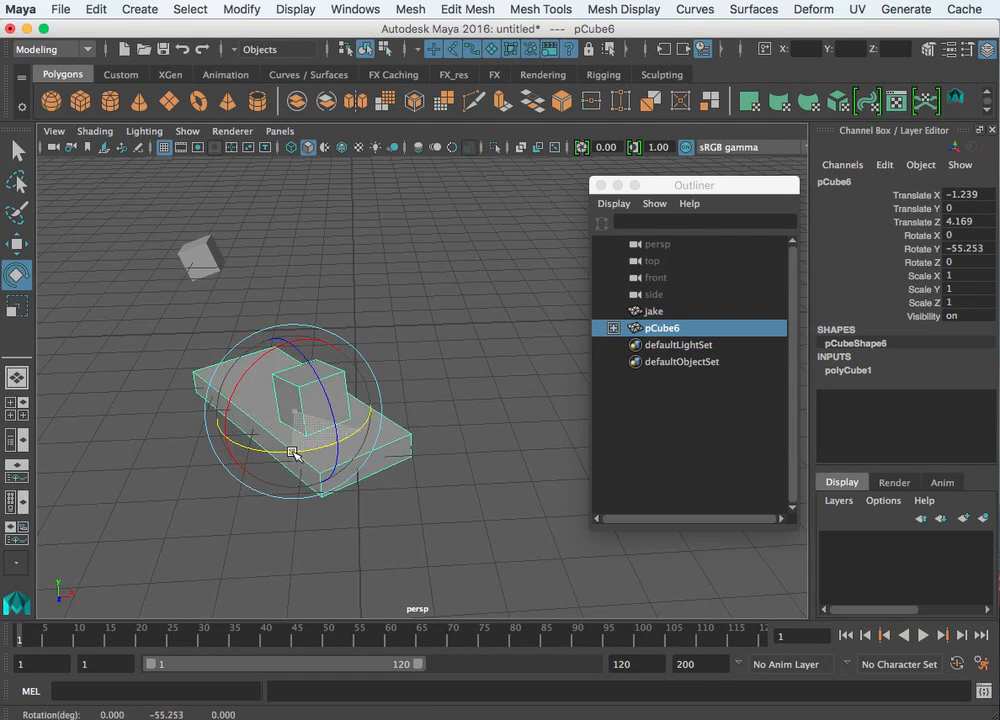
# - Scale the child cube pCube5 uniformly to about 0.46 and rotate it freely on the slab
pyautogui.click(488, 354)
pyautogui.click(329, 378)
pyautogui.click(461, 466)
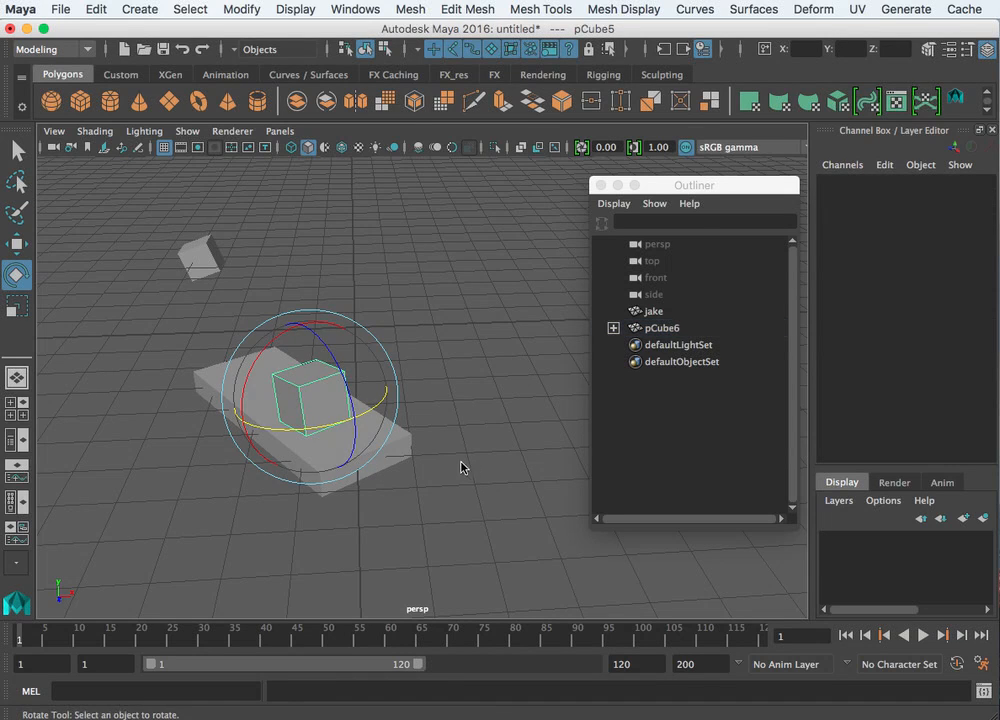
pyautogui.click(347, 399)
pyautogui.press('r')
pyautogui.moveTo(315, 397); pyautogui.dragTo(290, 424)
pyautogui.press('e')
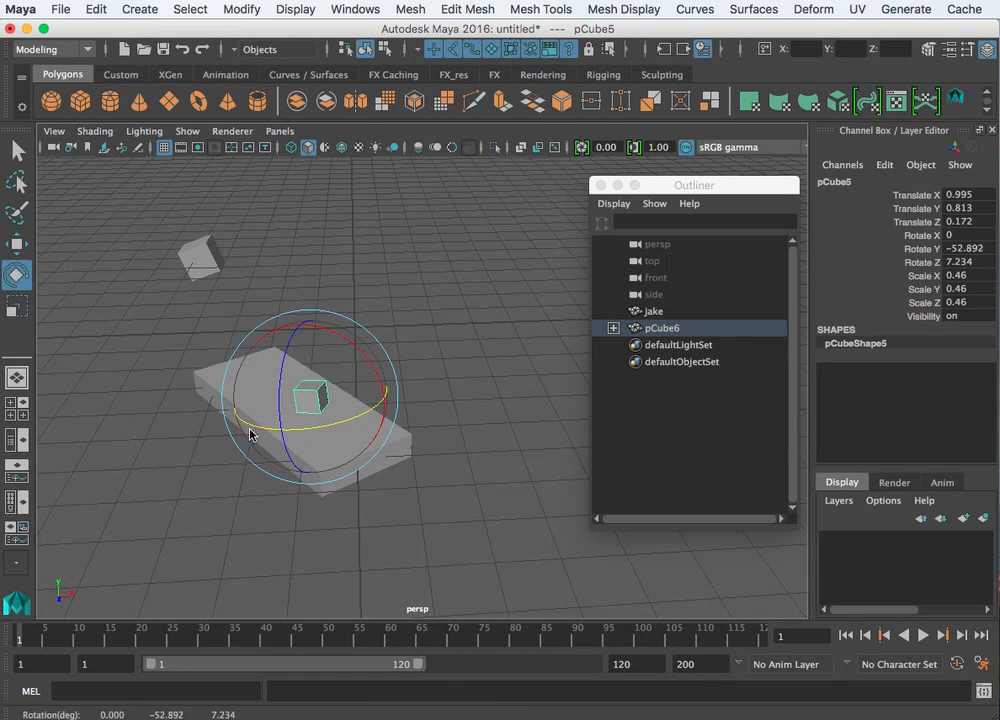
pyautogui.moveTo(352, 358); pyautogui.dragTo(305, 325)
pyautogui.click(525, 330)
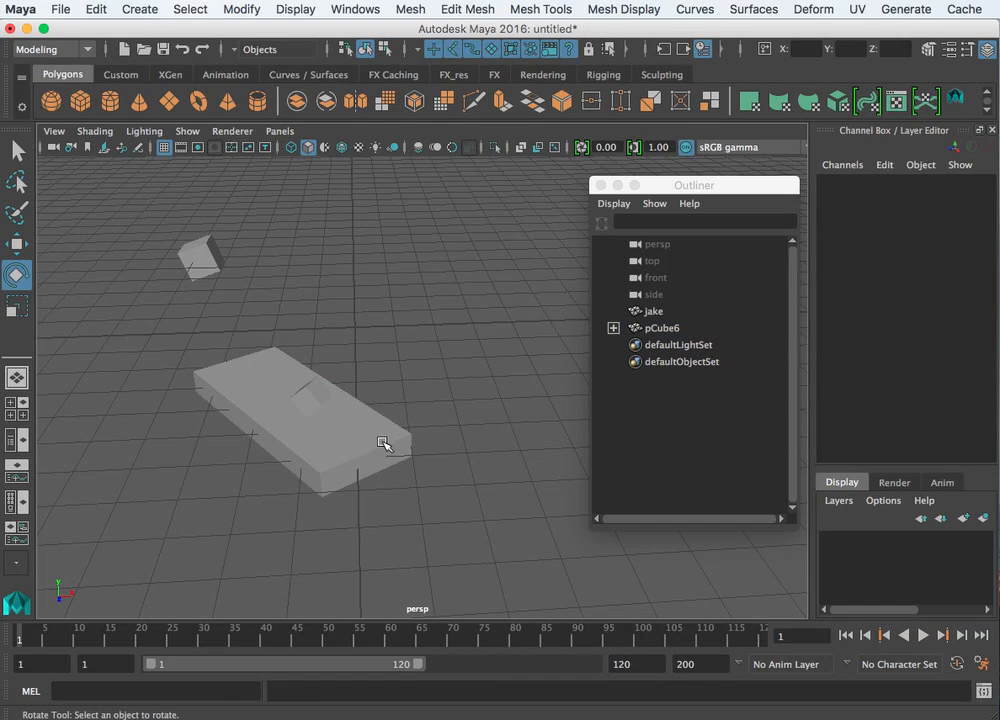
# - Move the parent slab with its child around the grid, ending at about Translate X 2.126 and Translate Z 4.461
pyautogui.click(325, 405)
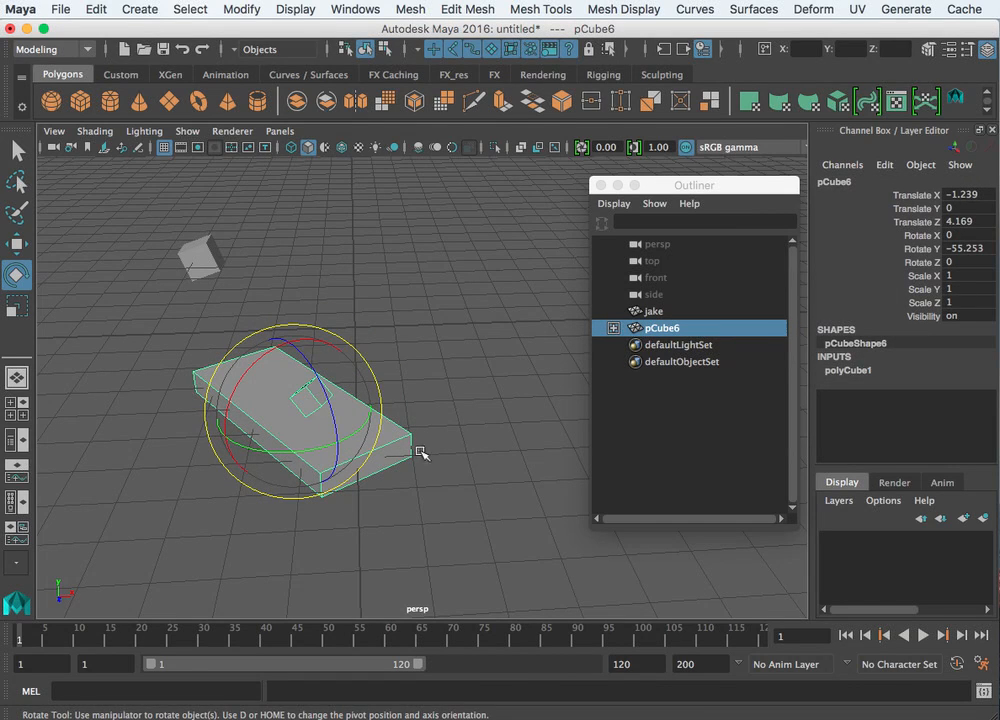
pyautogui.press('w')
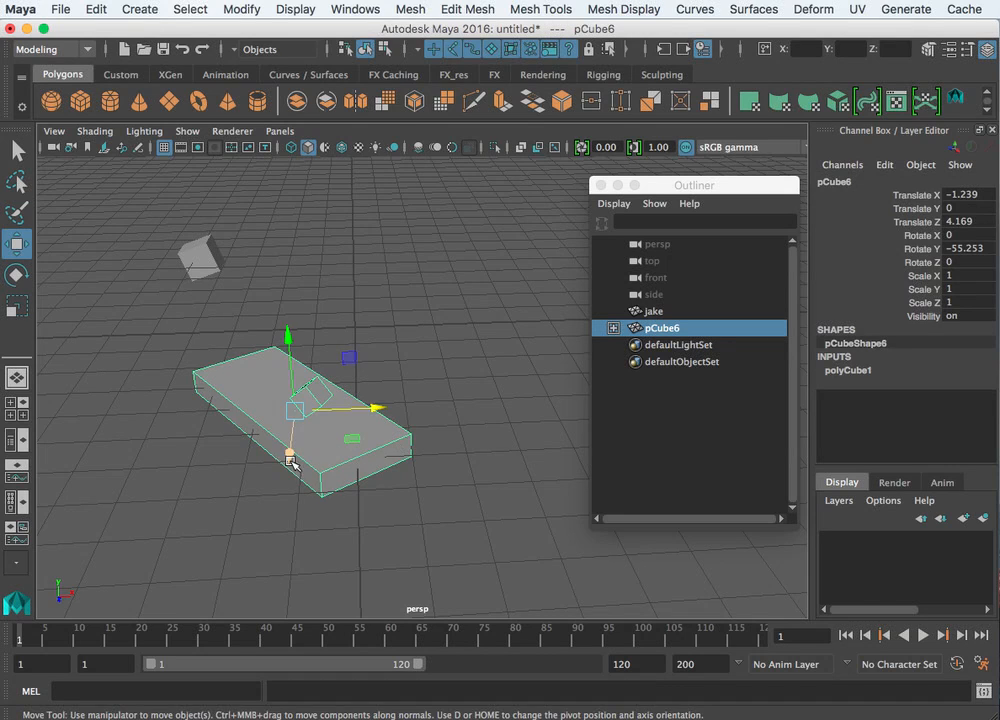
pyautogui.moveTo(292, 460); pyautogui.dragTo(536, 322)
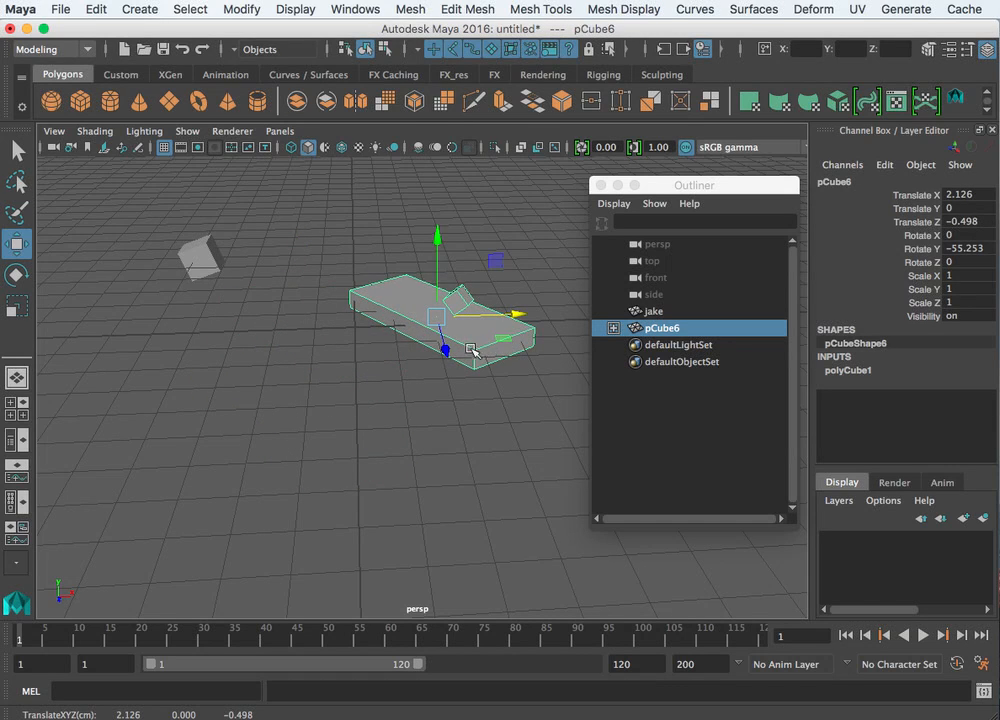
pyautogui.moveTo(447, 350); pyautogui.dragTo(422, 476)
pyautogui.keyDown('alt'); pyautogui.moveTo(474, 465); pyautogui.dragTo(350, 527, button='right'); pyautogui.keyUp('alt')
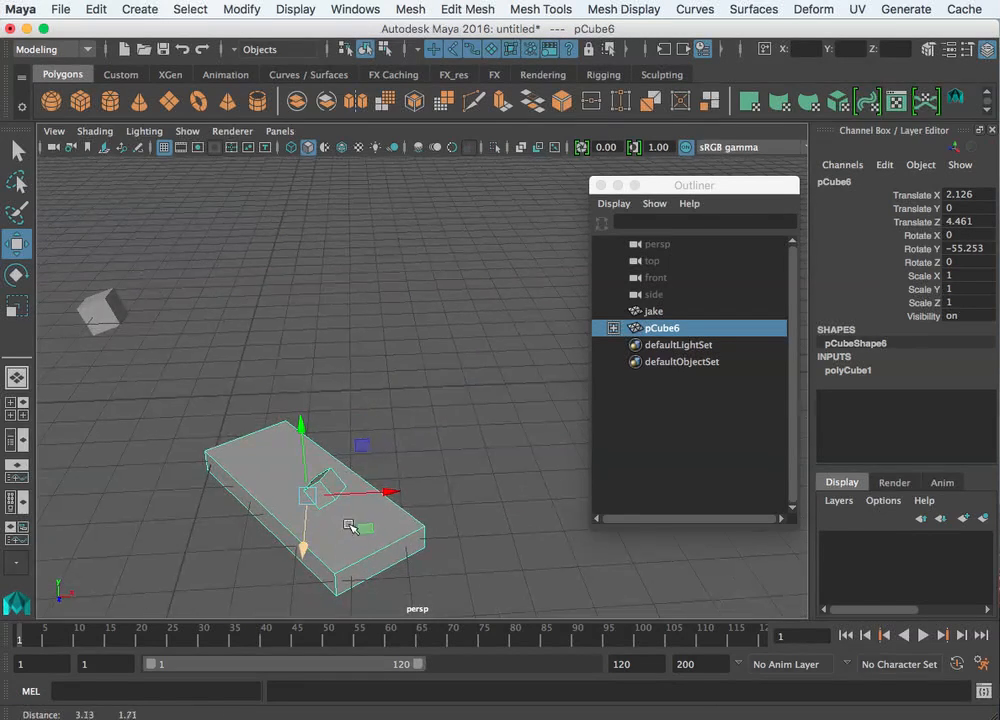
pyautogui.keyDown('alt'); pyautogui.moveTo(350, 527); pyautogui.dragTo(368, 494); pyautogui.keyUp('alt')
# - Delete the slab pCube6 together with its child cube
pyautogui.click(450, 435)
pyautogui.click(364, 448)
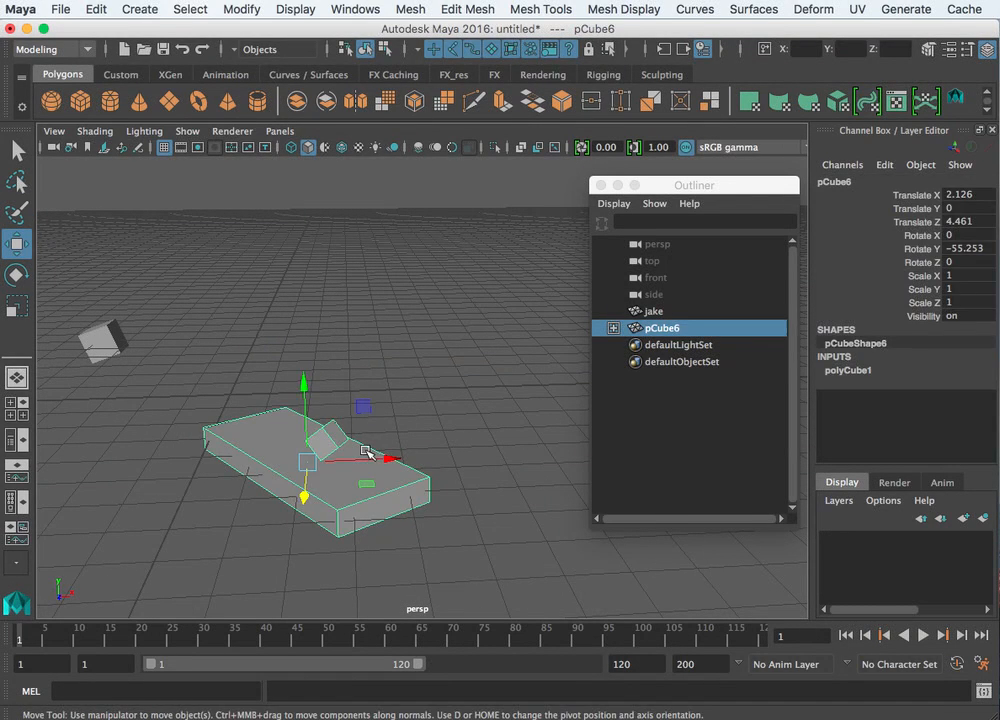
pyautogui.press('Delete')
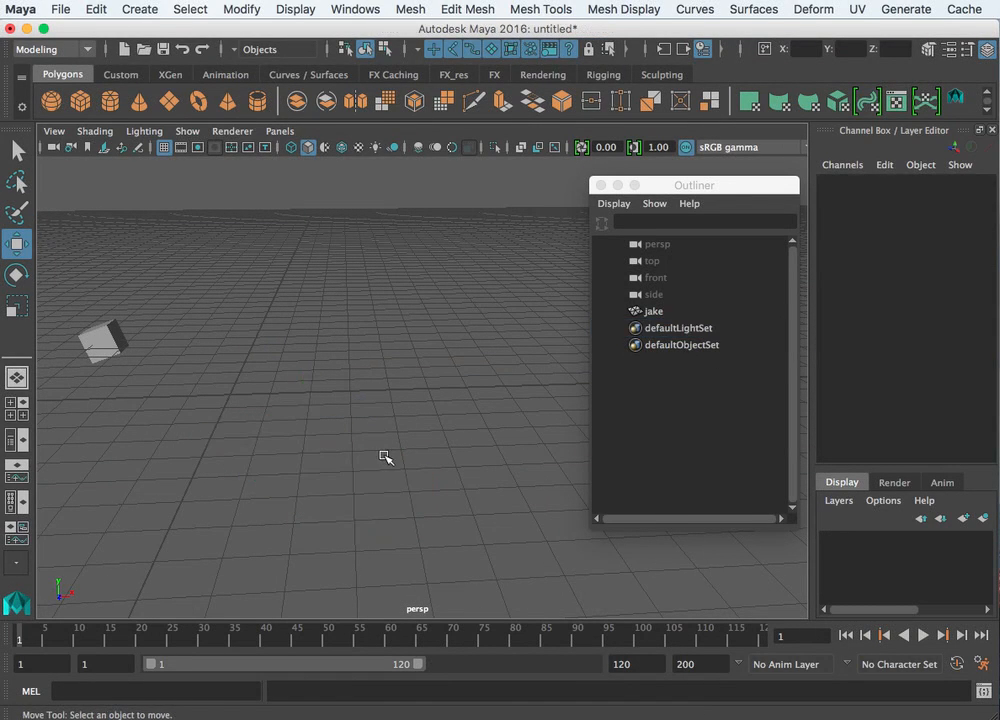
# - Create a new polygon cube and set its polyCube inputs to Width 2, Height 0.3 and Depth 0.3
pyautogui.click(97, 110)
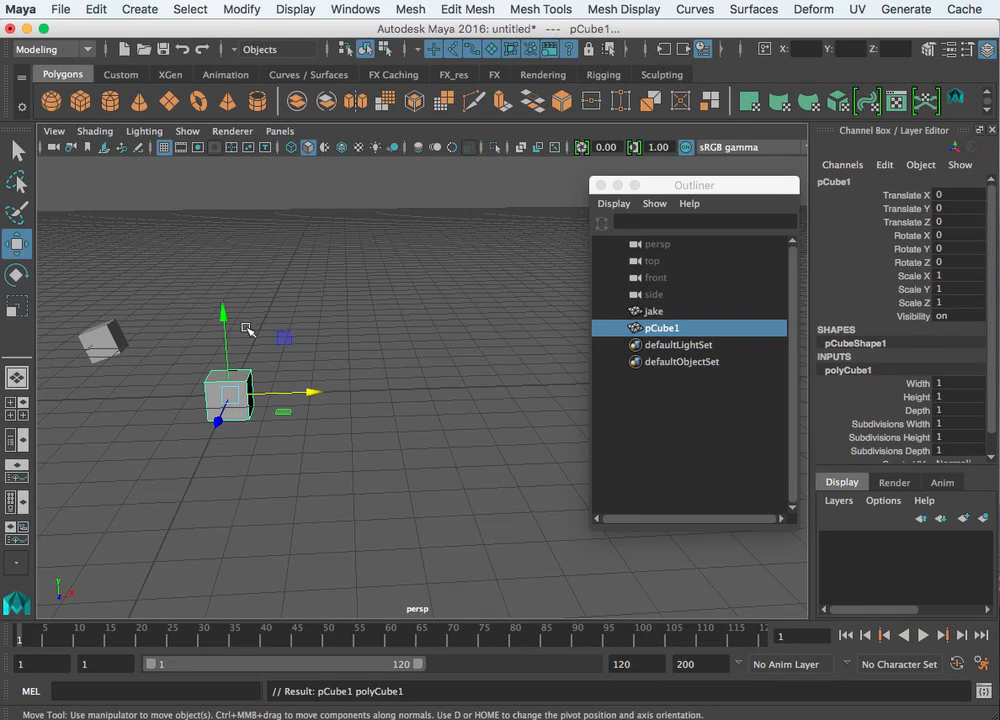
pyautogui.click(934, 385)
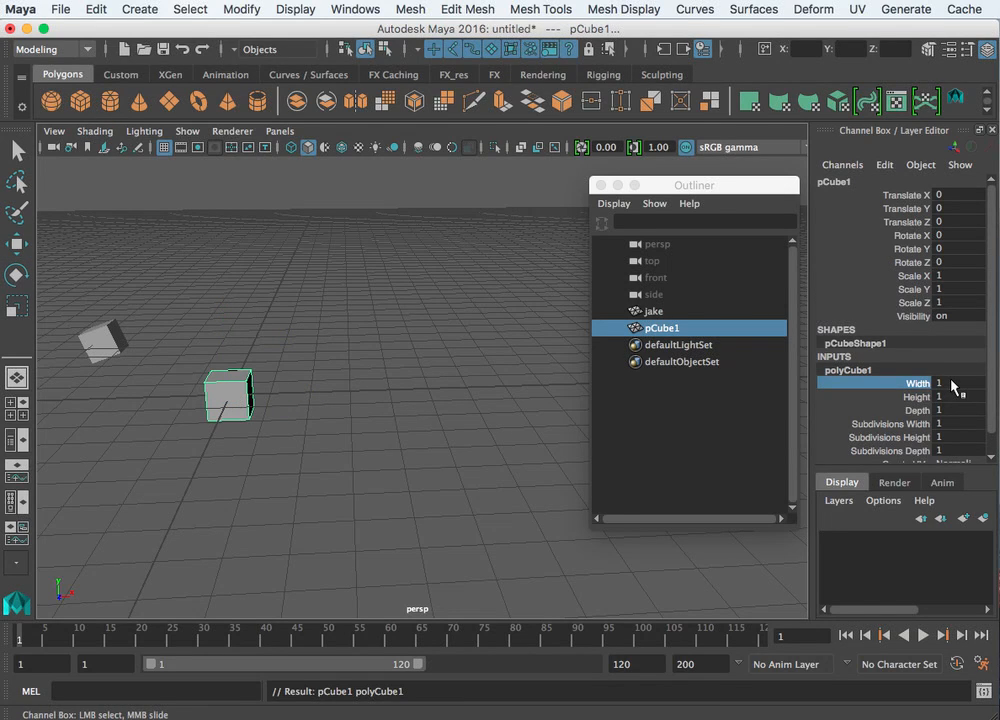
pyautogui.doubleClick(950, 383)
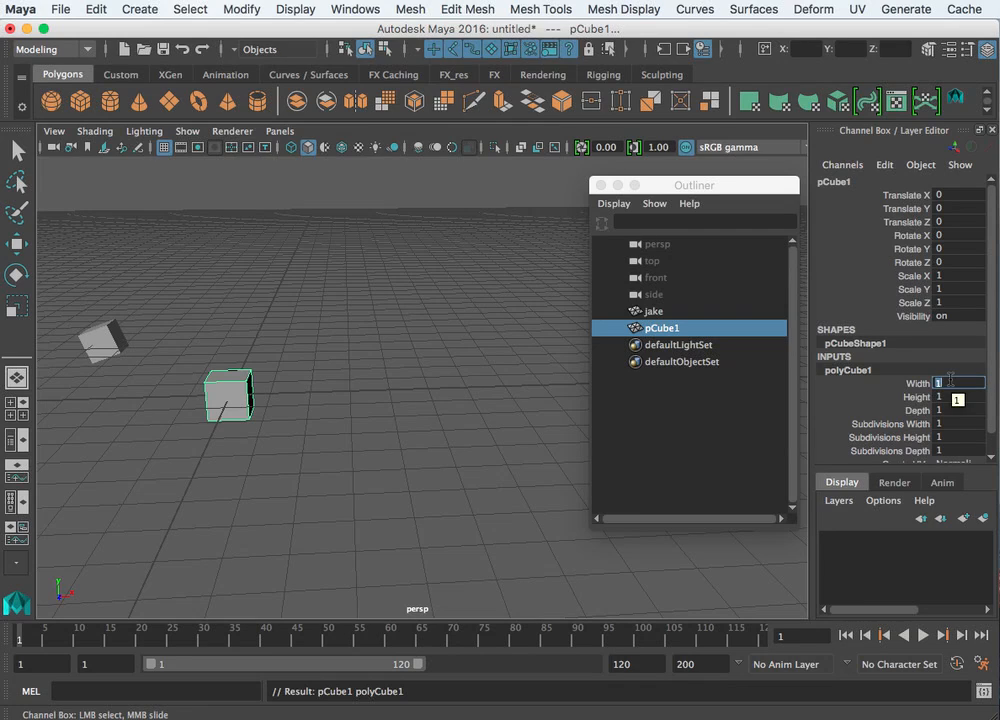
pyautogui.write('2')
pyautogui.press('Return')
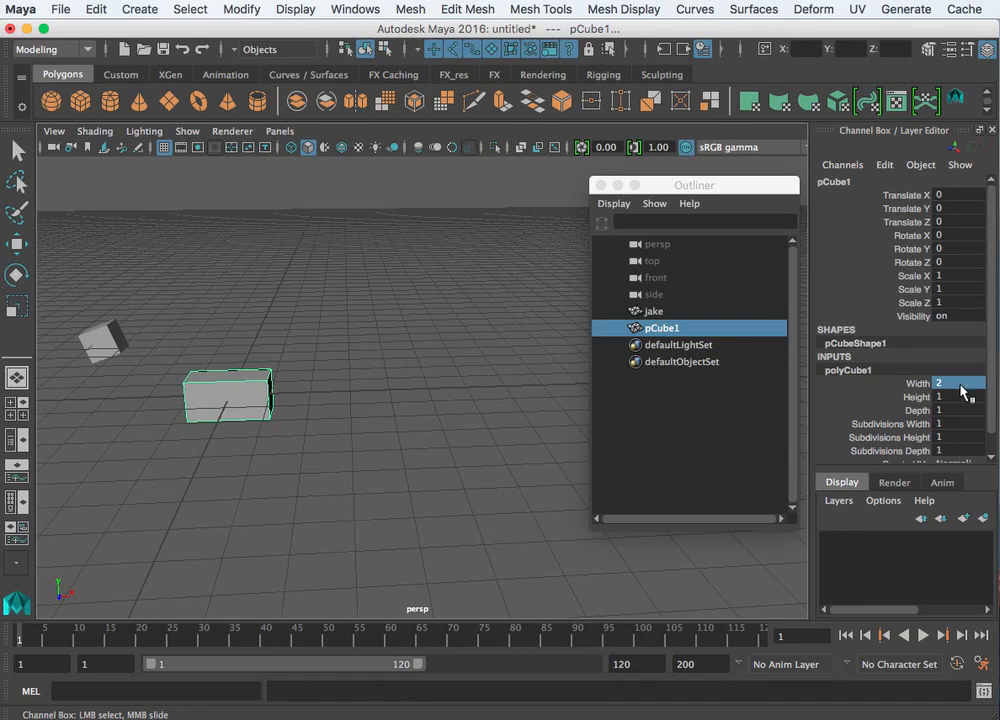
pyautogui.doubleClick(960, 396)
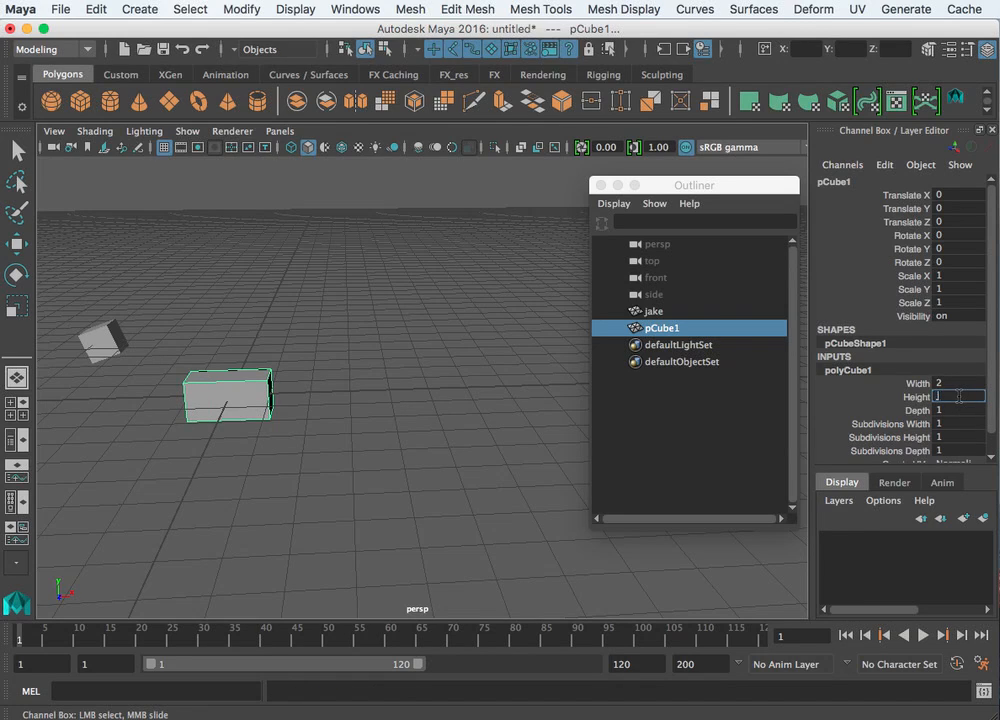
pyautogui.doubleClick(963, 409)
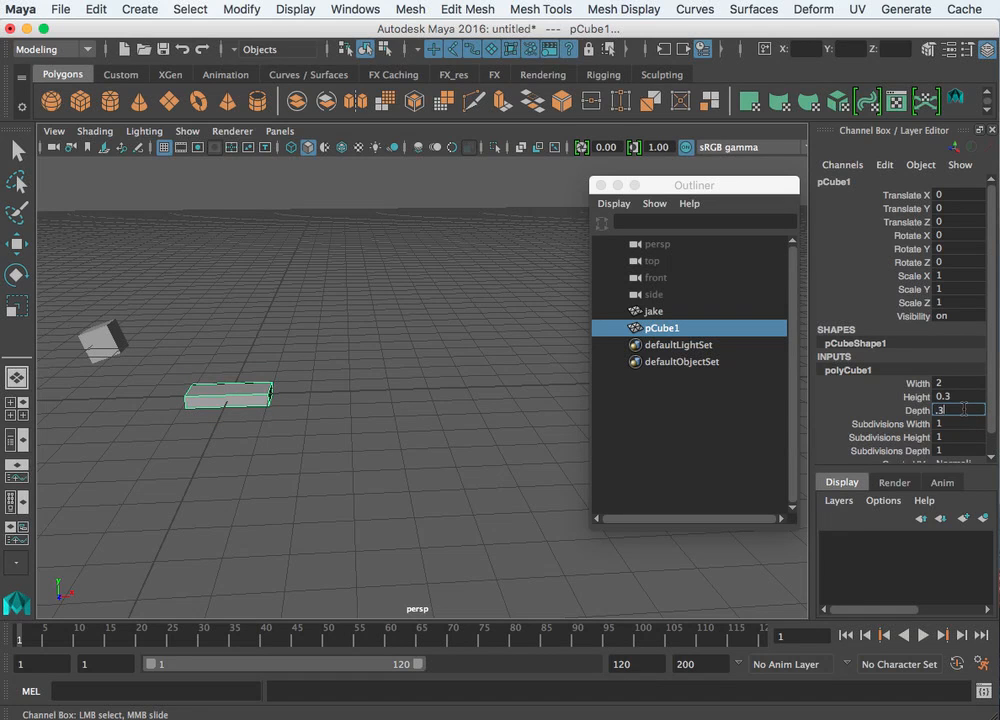
pyautogui.press('Return')
# - Move the new bar's pivot to its negative X end and shift the bar to Translate X 1
pyautogui.scroll(5, 511, 410)
pyautogui.press('w')
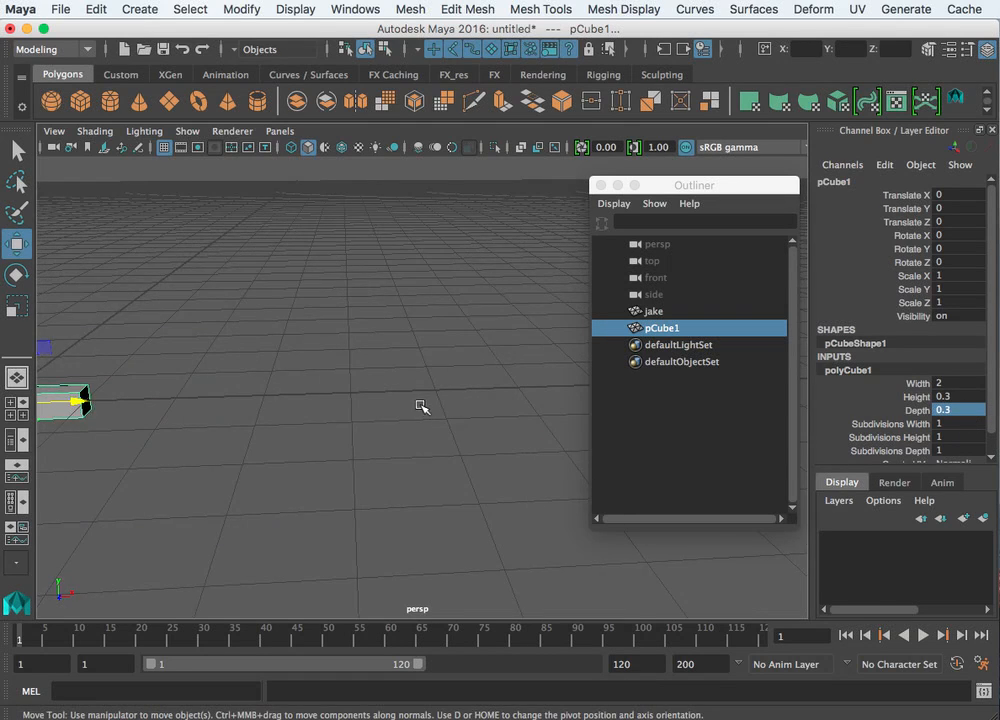
pyautogui.scroll(-2, 420, 406)
pyautogui.press('f')
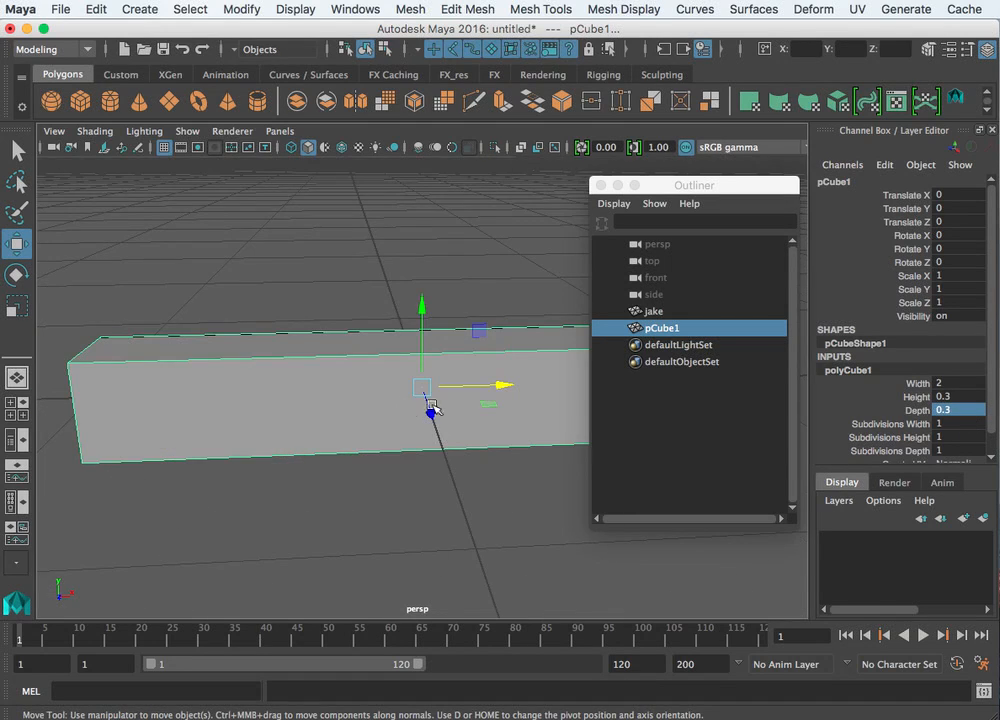
pyautogui.keyDown('alt'); pyautogui.moveTo(433, 408); pyautogui.dragTo(279, 415, button='right'); pyautogui.keyUp('alt')
pyautogui.keyDown('alt'); pyautogui.moveTo(279, 415); pyautogui.dragTo(327, 374); pyautogui.keyUp('alt')
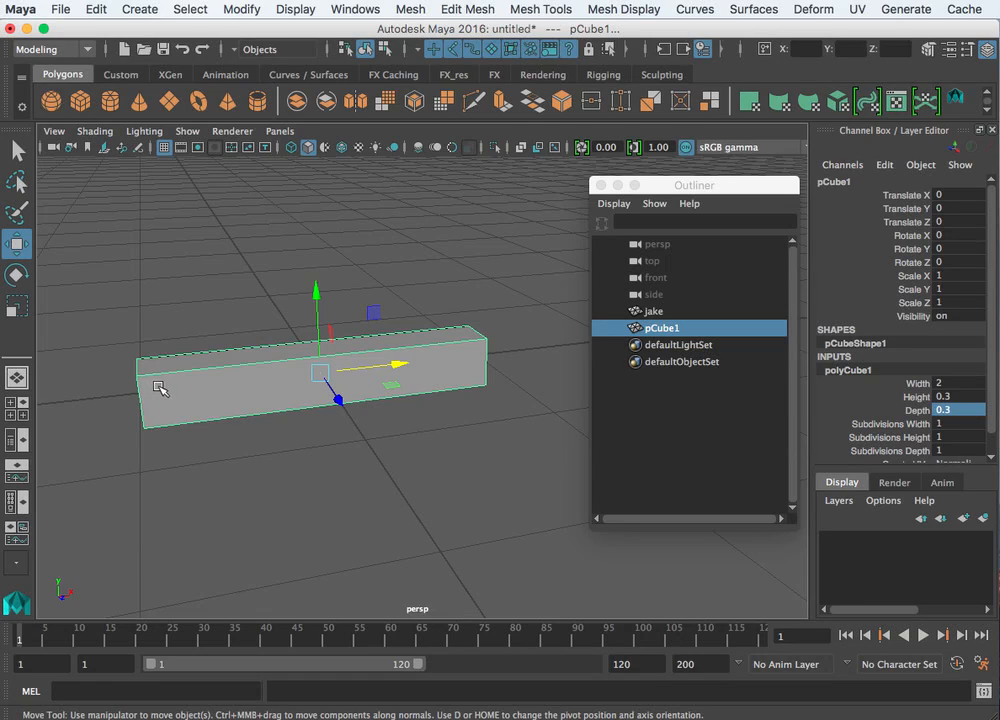
pyautogui.press('d')
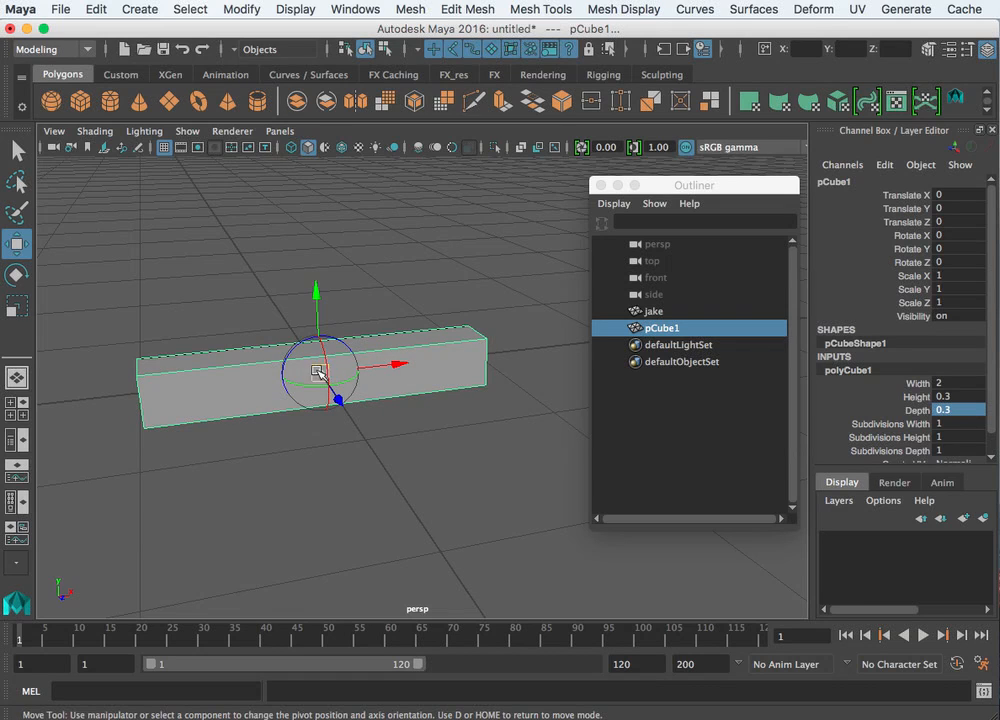
pyautogui.moveTo(408, 382); pyautogui.dragTo(218, 388)
pyautogui.press('d')
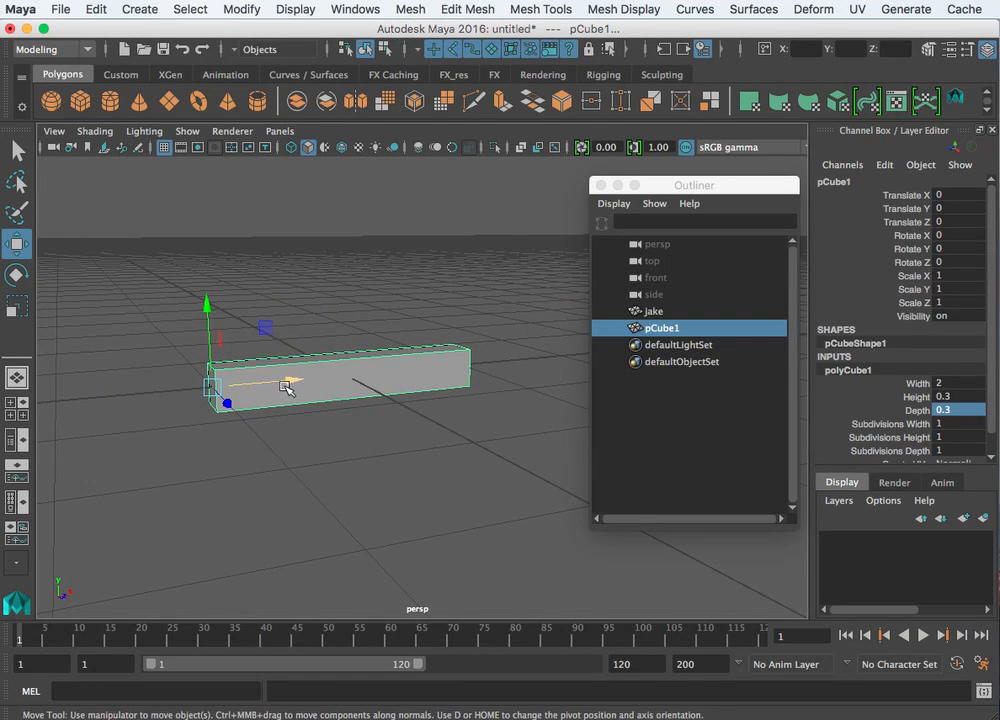
pyautogui.click(273, 379)
pyautogui.moveTo(300, 383); pyautogui.dragTo(390, 421)
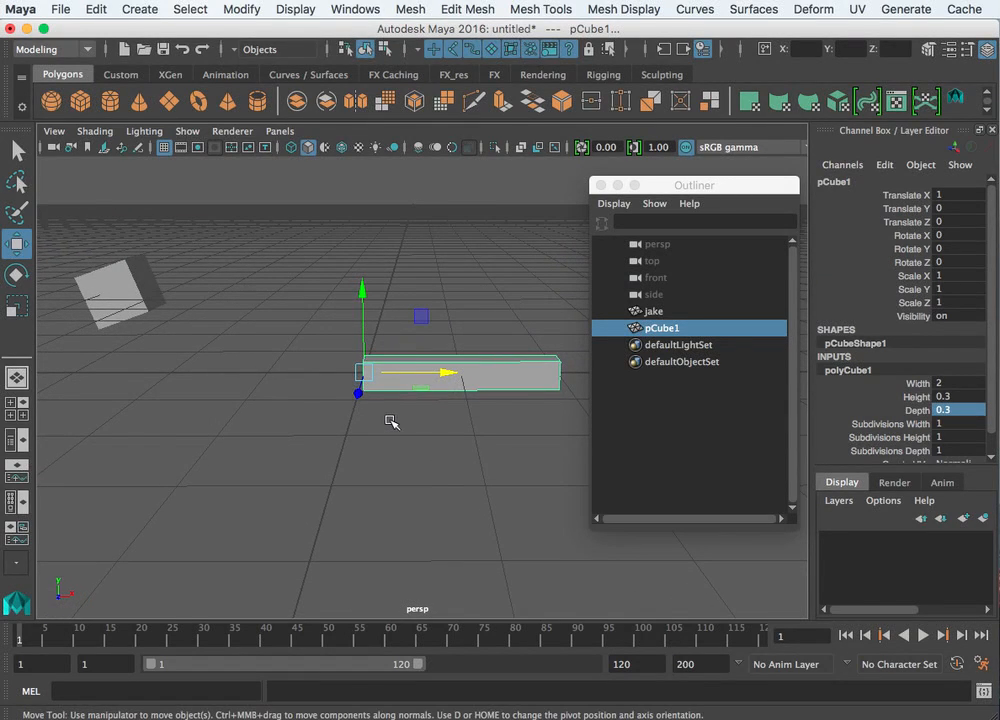
# - Set jake's Rotate Z to 0 and move the cube over to the end of the bar near the origin
pyautogui.click(133, 298)
pyautogui.doubleClick(966, 262)
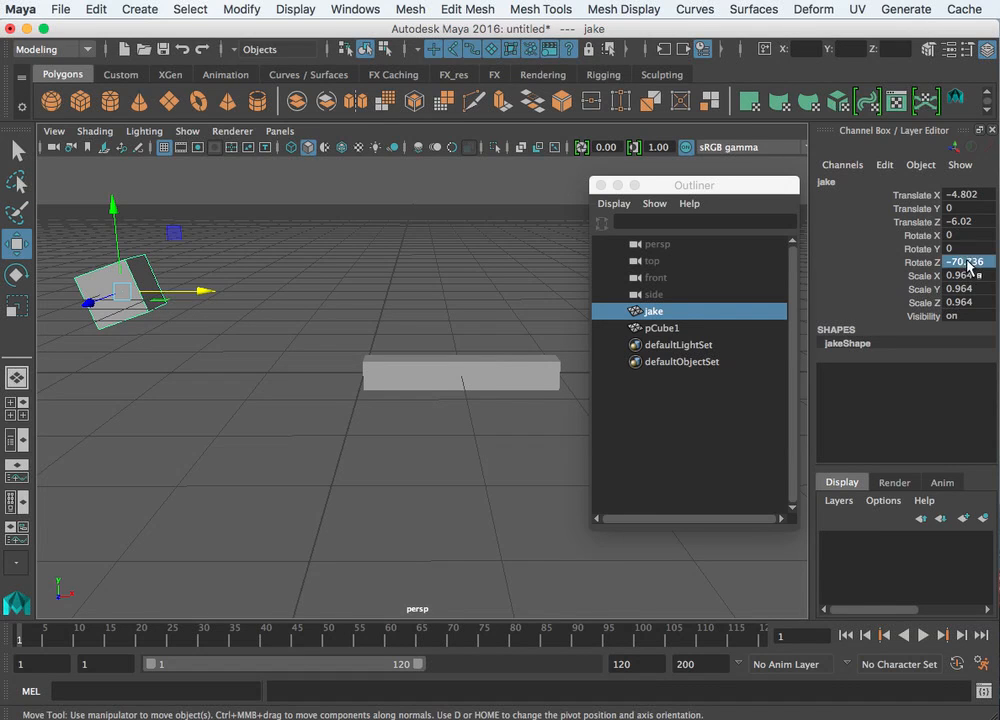
pyautogui.write('0')
pyautogui.press('Return')
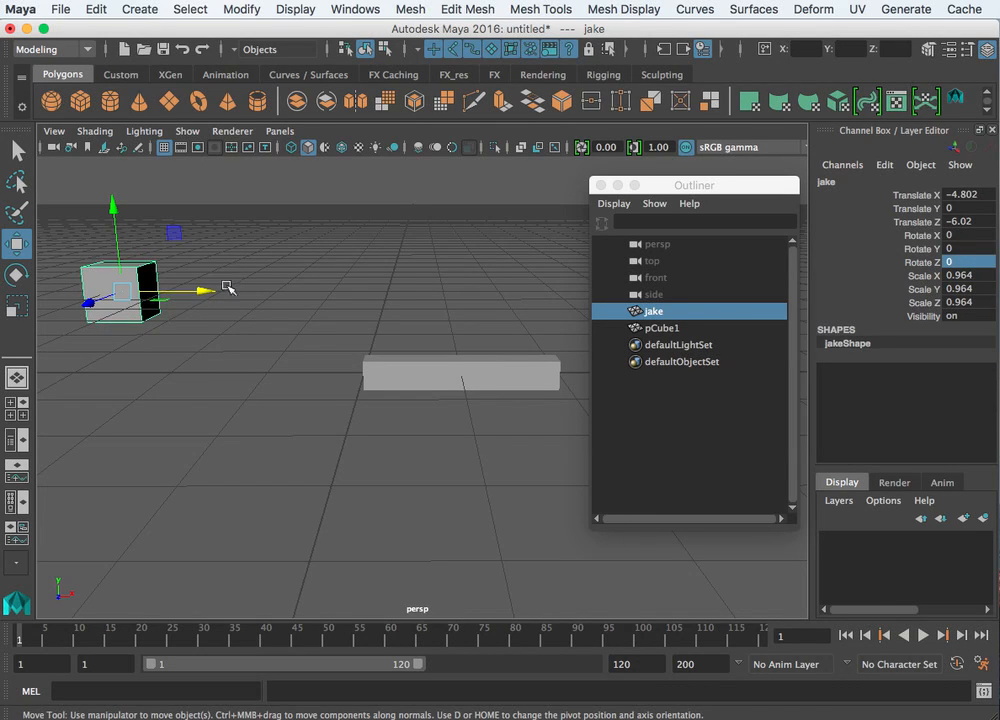
pyautogui.moveTo(228, 287); pyautogui.dragTo(335, 410)
# - Raise the bar pCube1 to about Translate Y 0.353 and slide it along X so its pivot end meets jake's side
pyautogui.click(487, 380)
pyautogui.keyDown('alt'); pyautogui.moveTo(487, 380); pyautogui.dragTo(493, 422); pyautogui.keyUp('alt')
pyautogui.moveTo(363, 293); pyautogui.dragTo(369, 245)
pyautogui.moveTo(437, 328); pyautogui.dragTo(459, 335)
pyautogui.moveTo(396, 258); pyautogui.dragTo(393, 268)
pyautogui.keyDown('alt'); pyautogui.moveTo(455, 397); pyautogui.dragTo(294, 437, button='middle'); pyautogui.keyUp('alt')
pyautogui.moveTo(306, 378)
pyautogui.mouseDown()
pyautogui.moveTo(335, 379)
pyautogui.moveTo(302, 380)
pyautogui.mouseUp()
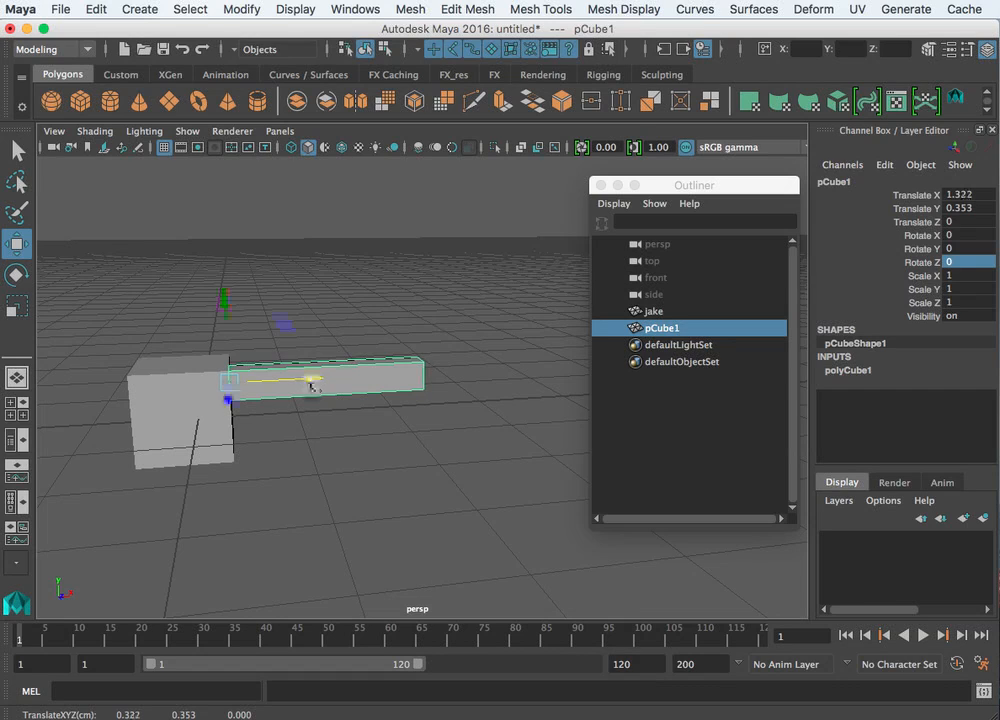
# - Parent the bar pCube1 to jake and rename it jakesArm1
pyautogui.keyDown('shift'); pyautogui.click(187, 394); pyautogui.keyUp('shift')
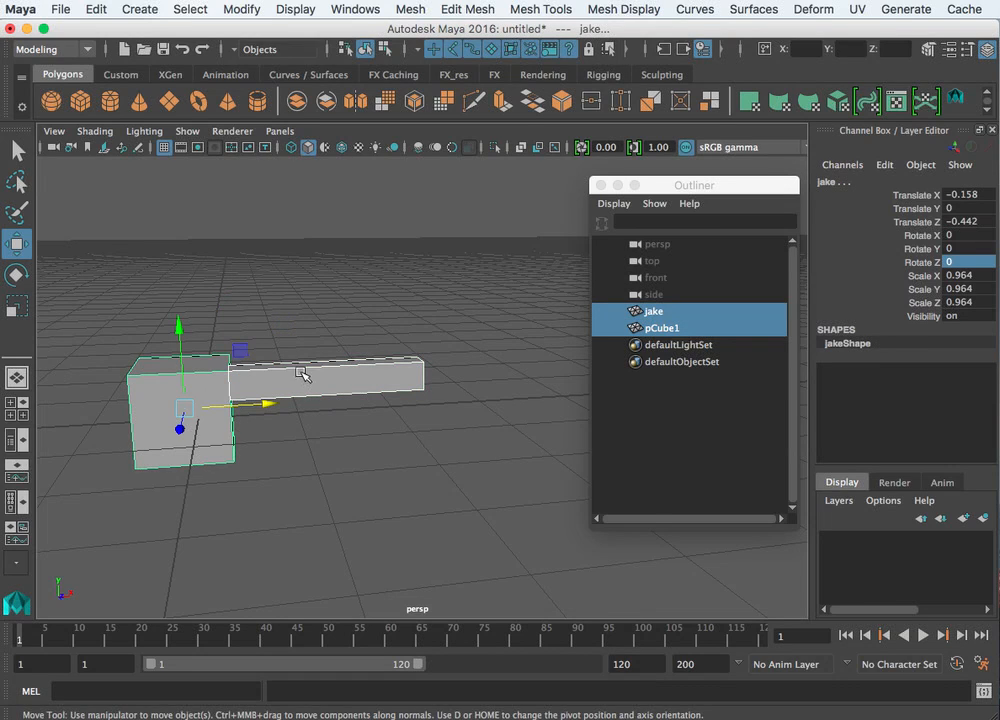
pyautogui.press('p')
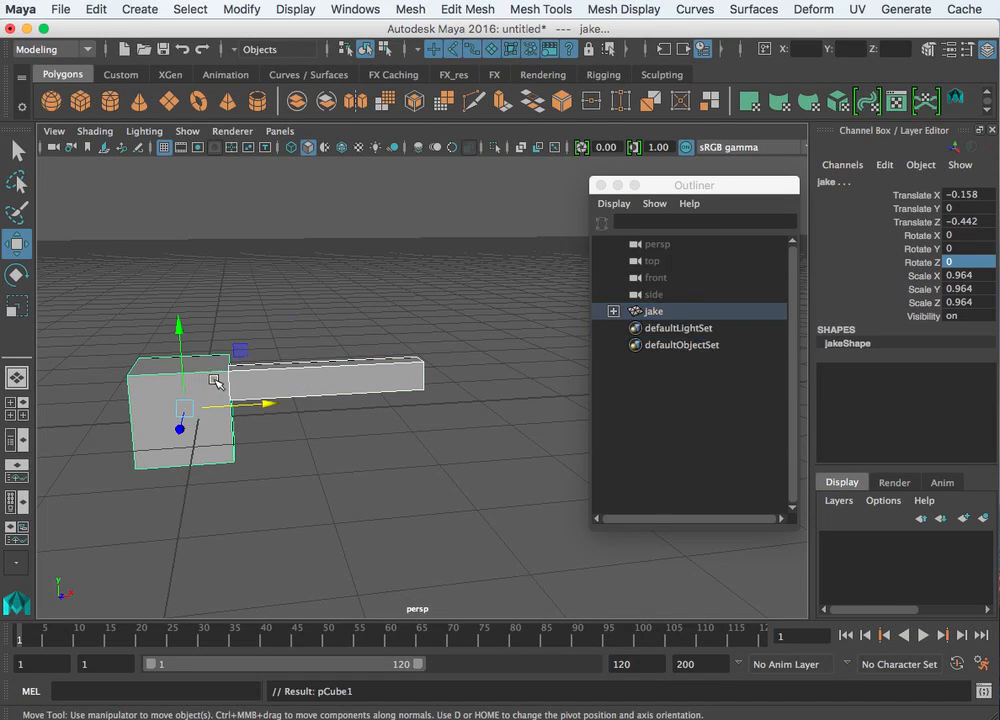
pyautogui.click(282, 390)
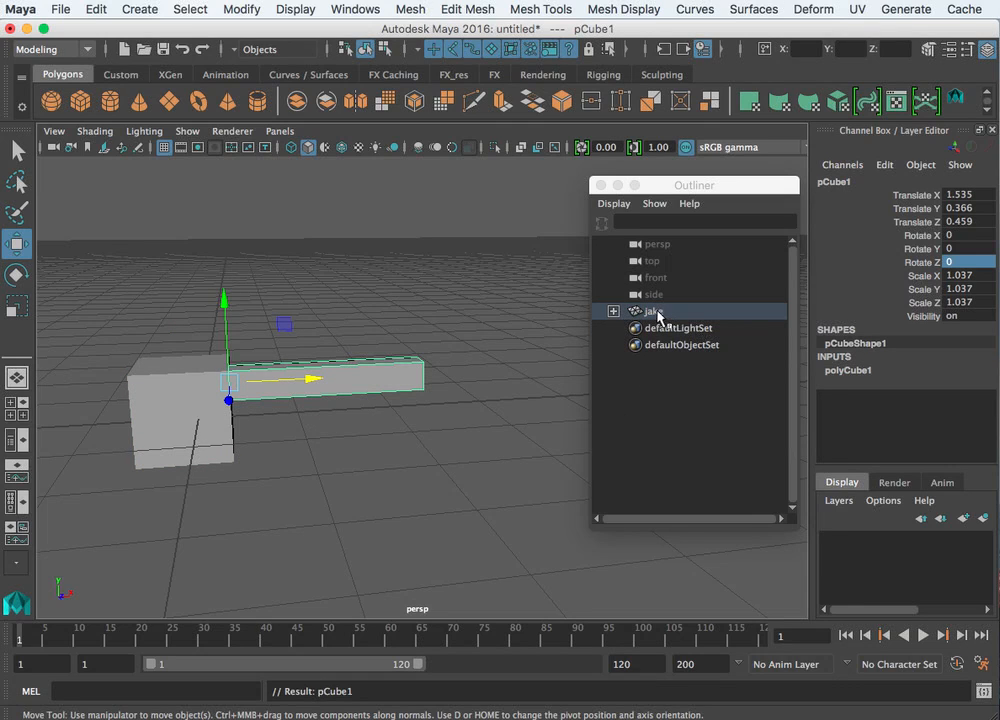
pyautogui.click(612, 311)
pyautogui.doubleClick(677, 329)
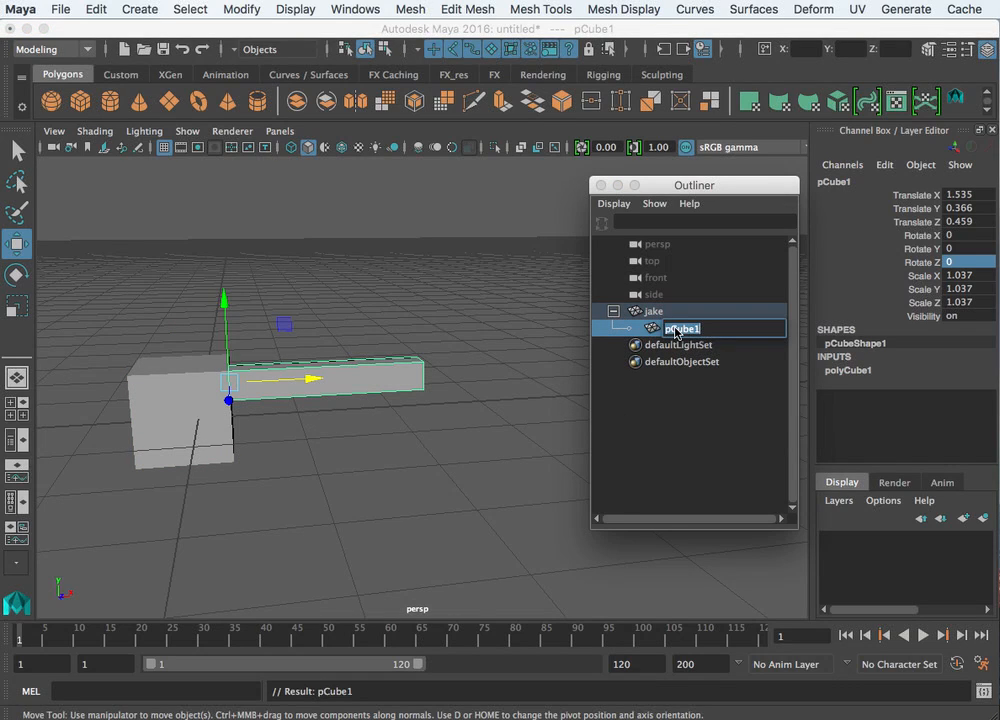
pyautogui.write('jakesArm1')
pyautogui.press('Return')
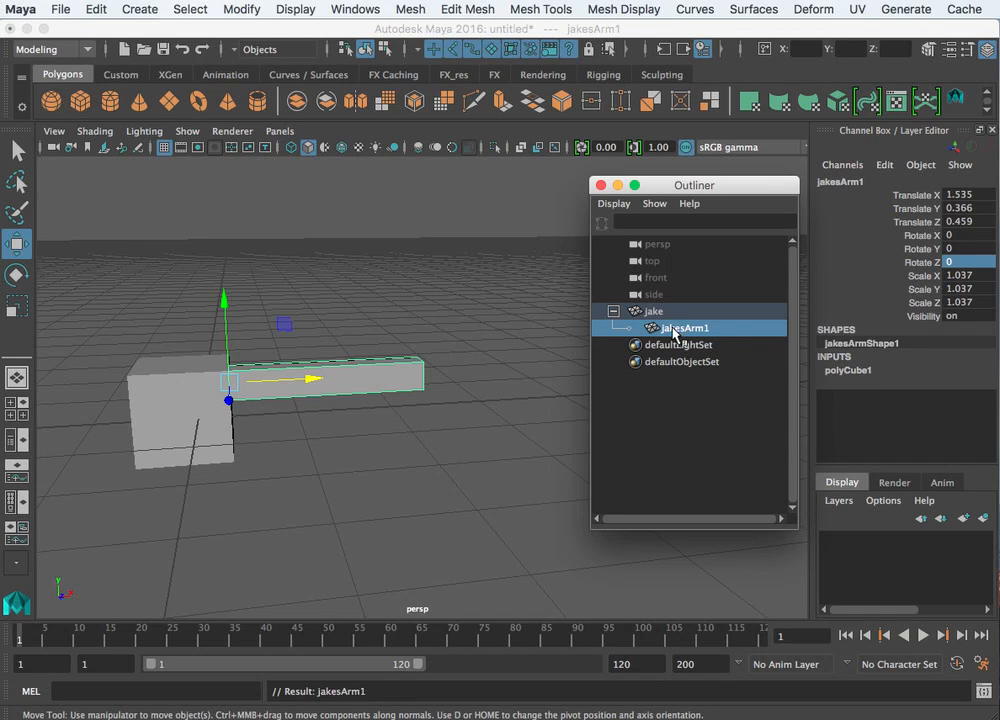
# - Duplicate jakesArm1 and move the copy along X to about 3.62, at the far end of the first bar
pyautogui.click(388, 413)
pyautogui.click(364, 376)
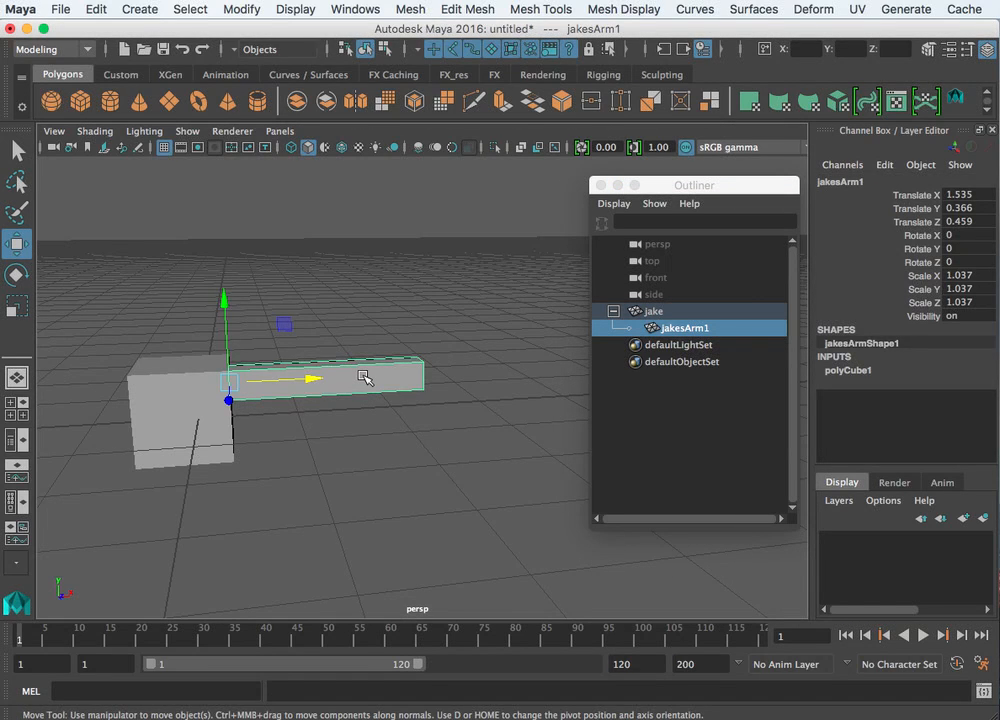
pyautogui.hotkey('ctrl', 'd')
pyautogui.moveTo(310, 379); pyautogui.dragTo(491, 381)
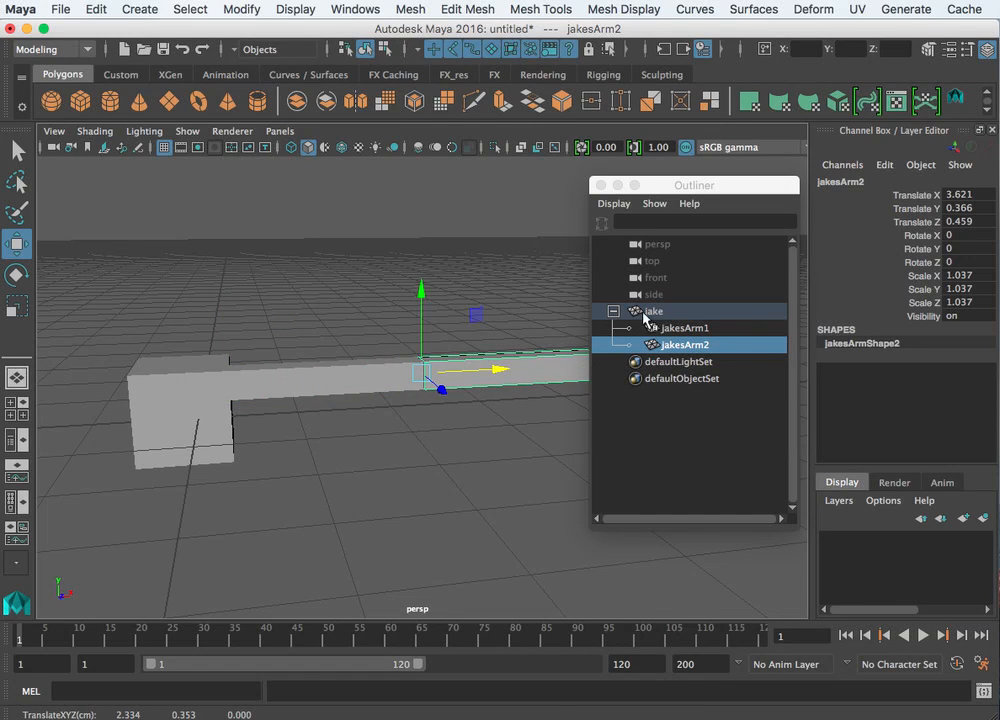
# - Rotate jakesArm2 to about 60 degrees in Z and move its pivot end to about X 3.549, Y 0.32
pyautogui.press('r')
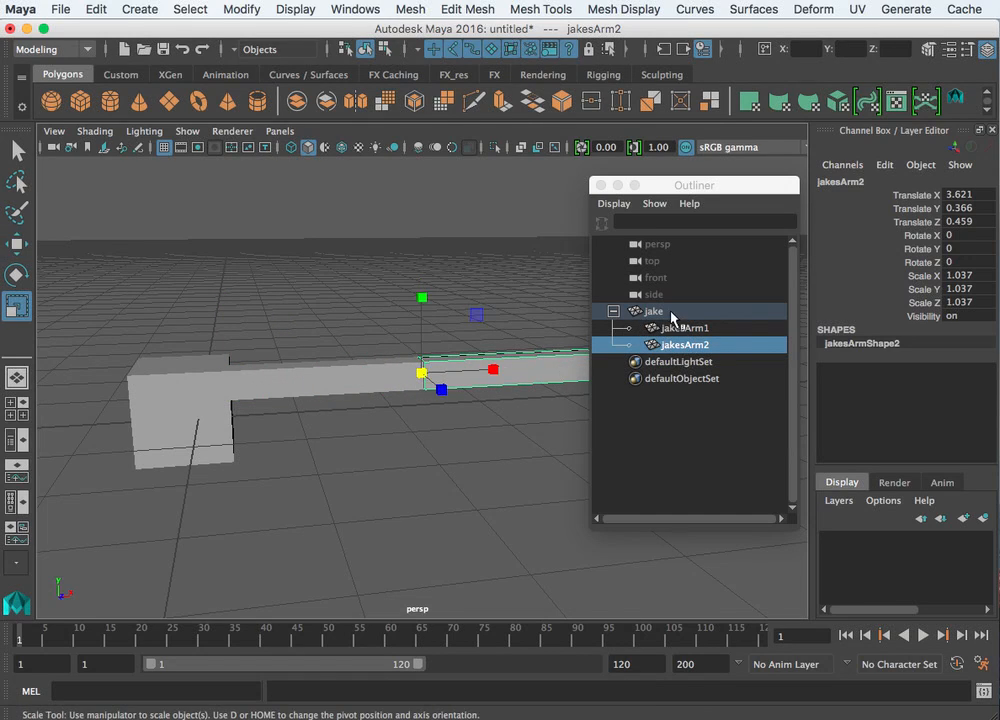
pyautogui.press('e')
pyautogui.moveTo(462, 312); pyautogui.dragTo(488, 372)
pyautogui.press('w')
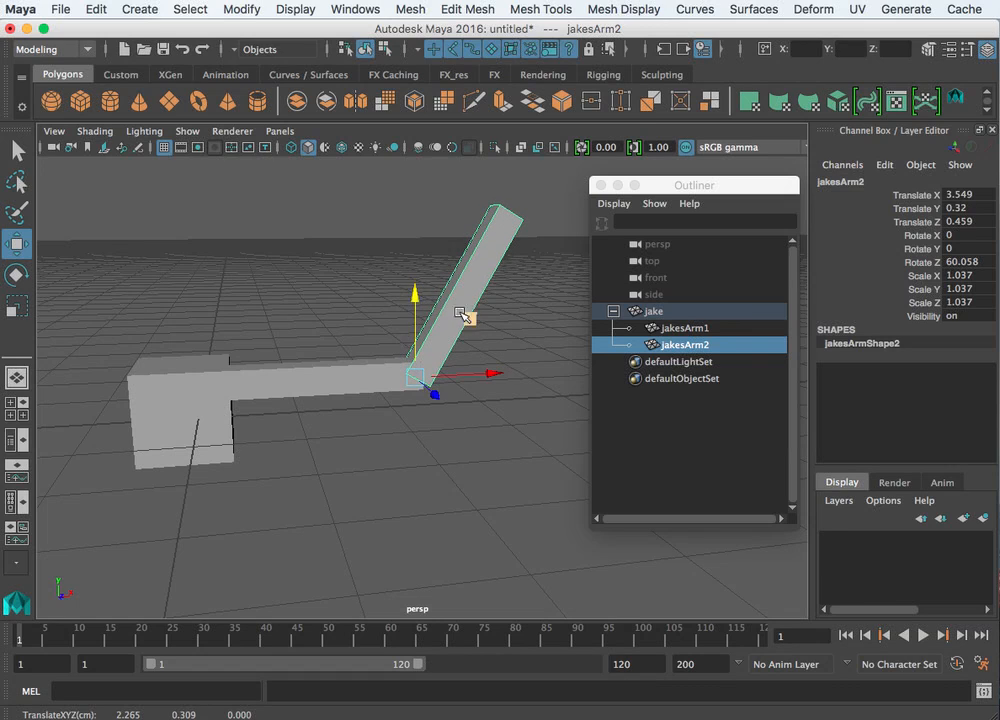
# - Parent jakesArm2 to jakesArm1
pyautogui.doubleClick(688, 345)
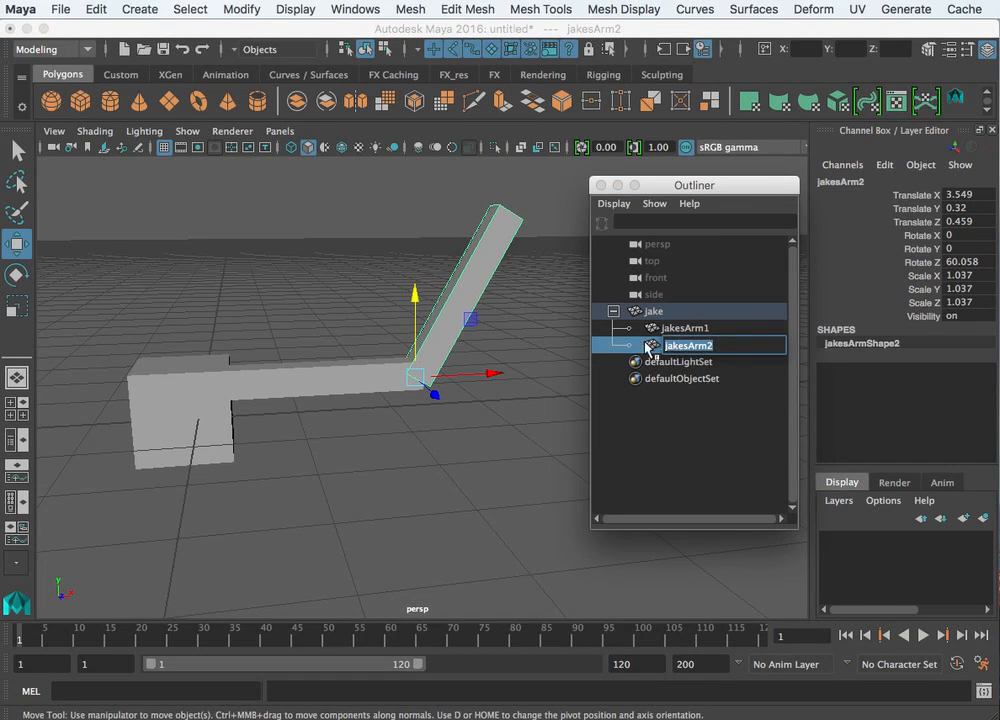
pyautogui.click(642, 346)
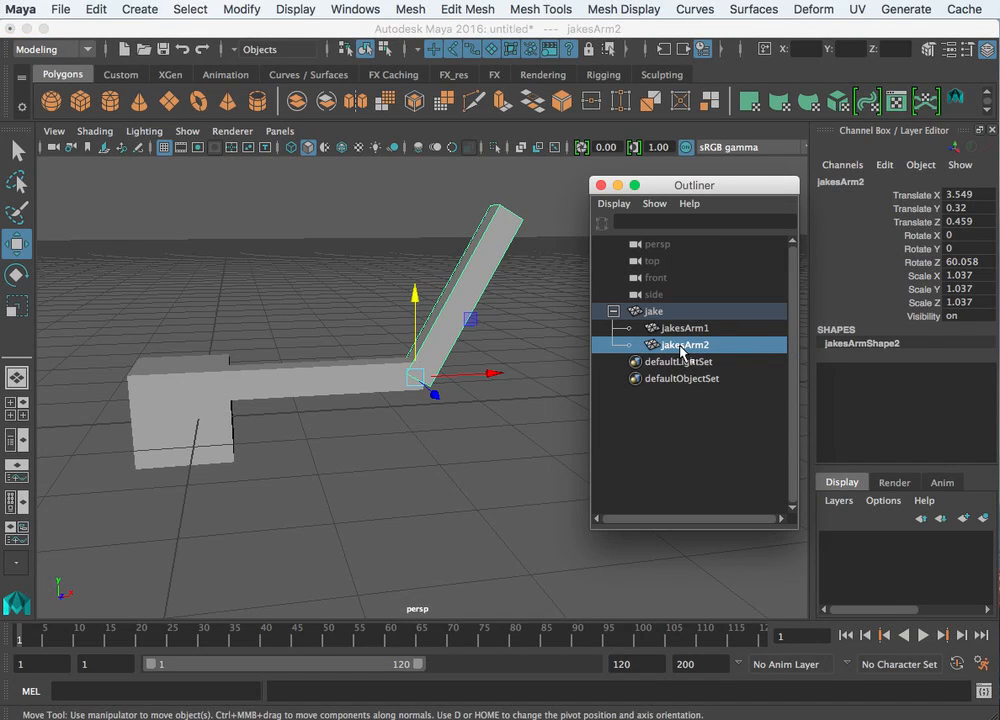
pyautogui.click(467, 282)
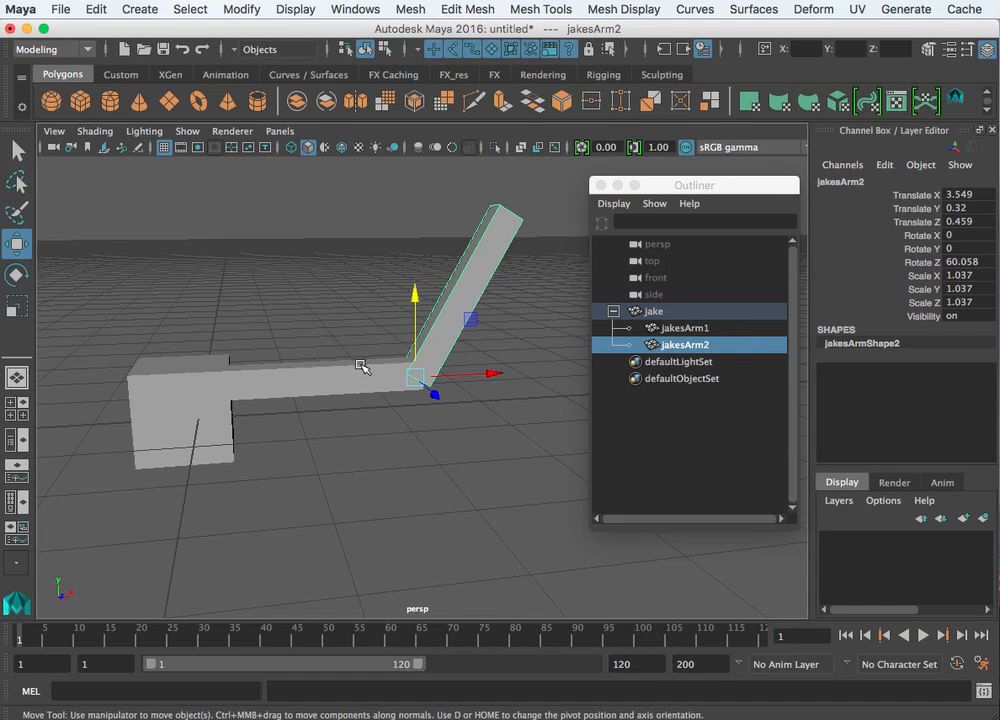
pyautogui.keyDown('shift'); pyautogui.click(359, 368); pyautogui.keyUp('shift')
pyautogui.click(495, 302)
pyautogui.click(473, 298)
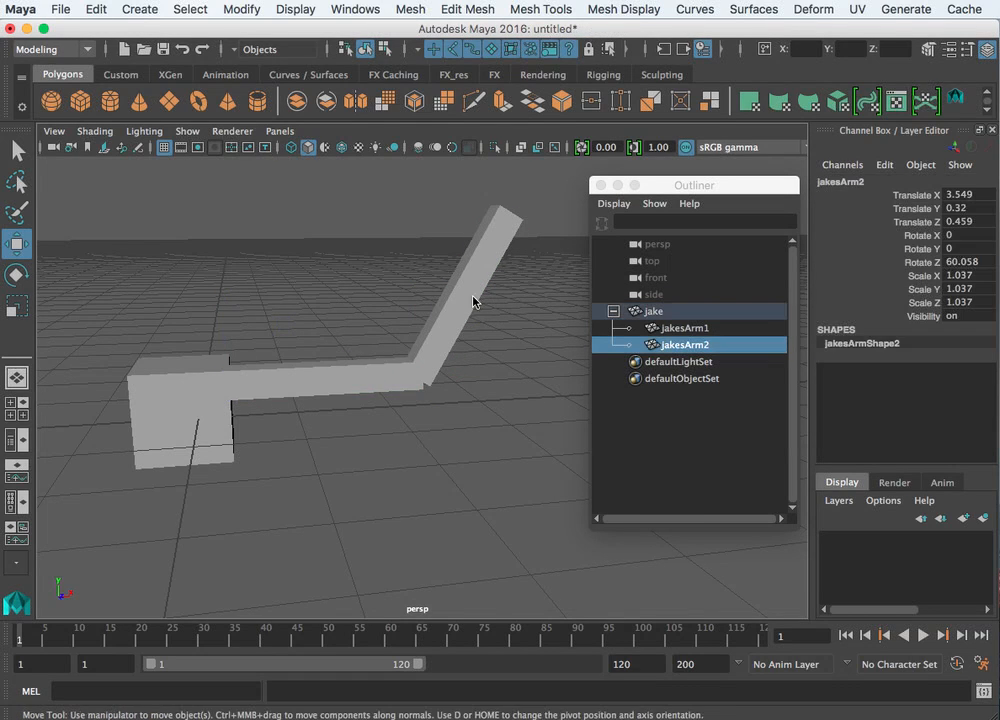
pyautogui.keyDown('shift'); pyautogui.click(357, 372); pyautogui.keyUp('shift')
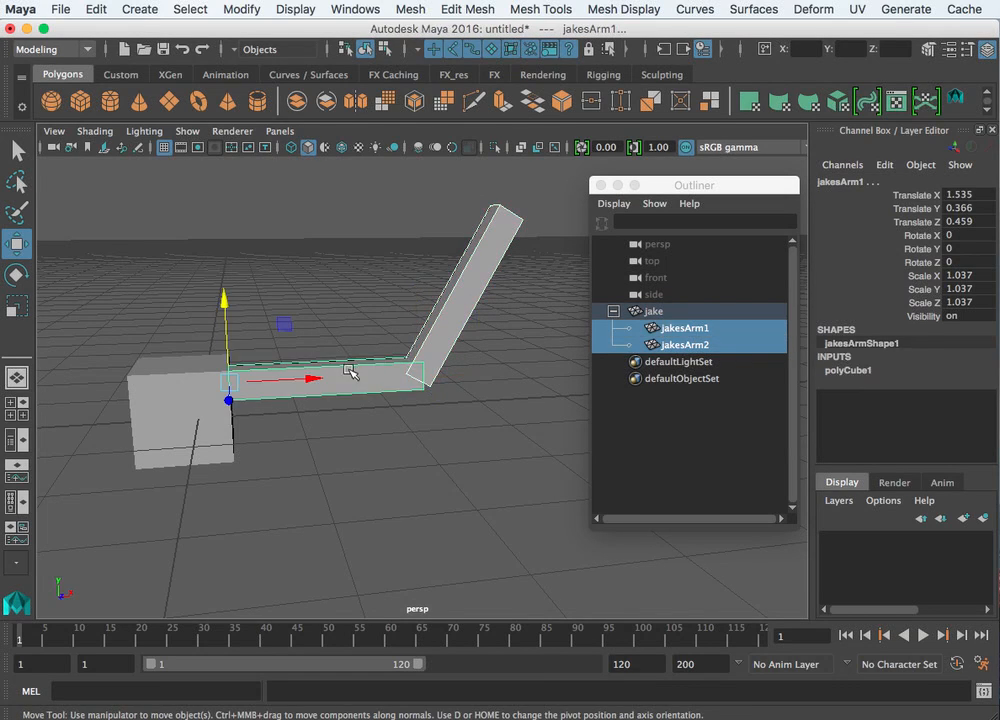
pyautogui.press('p')
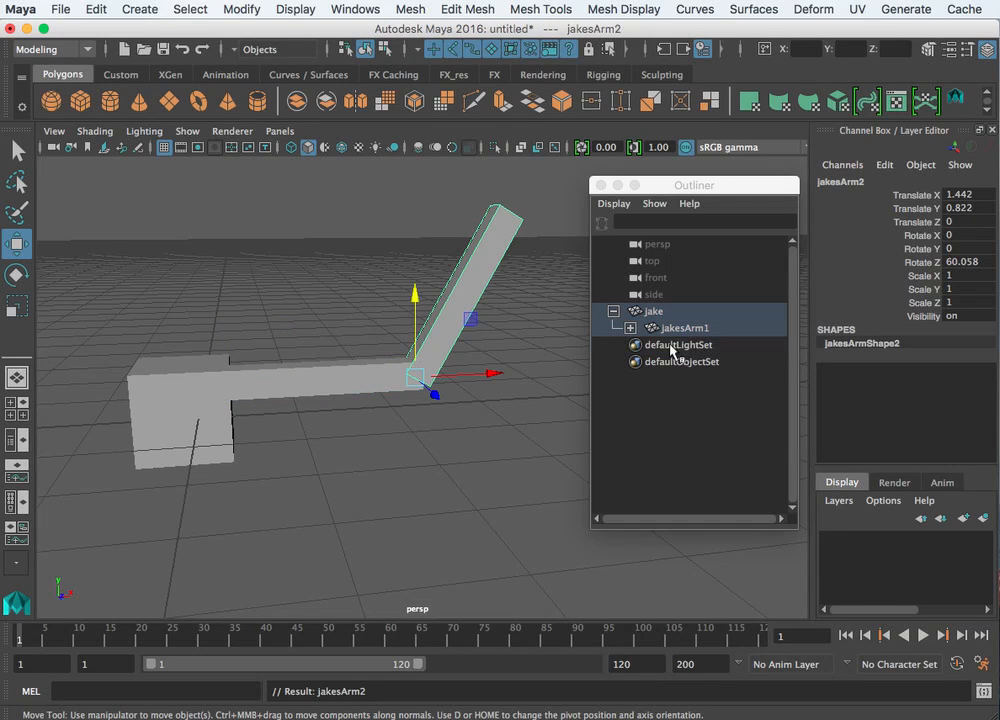
# - Check the parts of the hierarchy and scale jakesArm2 to about X 0.674, Y 0.782, Z 0.74
pyautogui.click(473, 288)
pyautogui.press('Up')
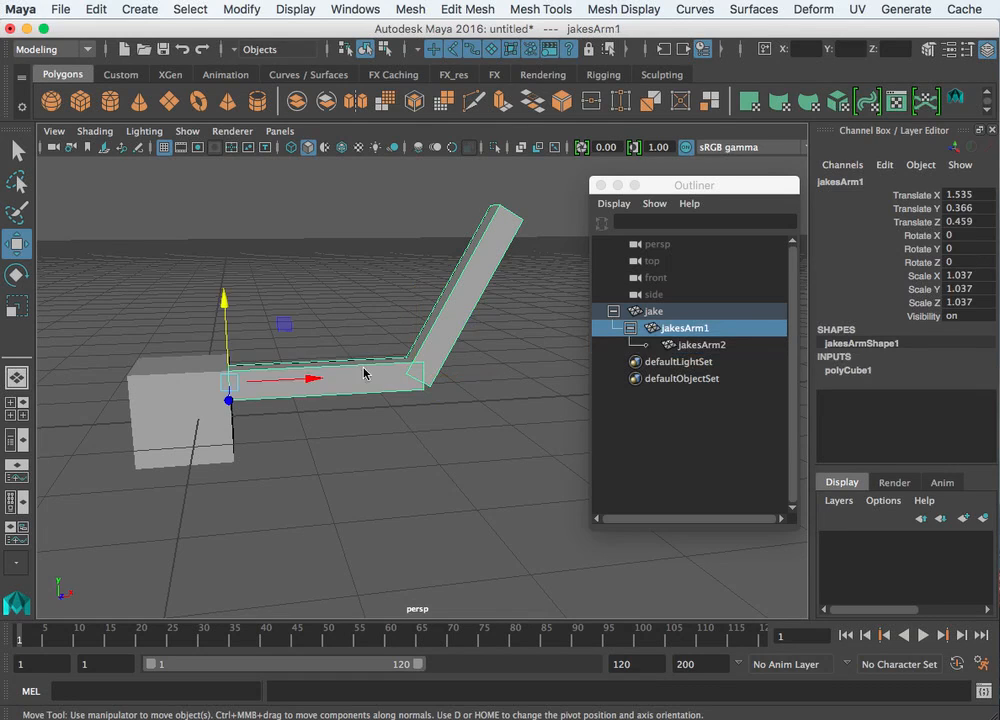
pyautogui.click(196, 388)
pyautogui.click(459, 345)
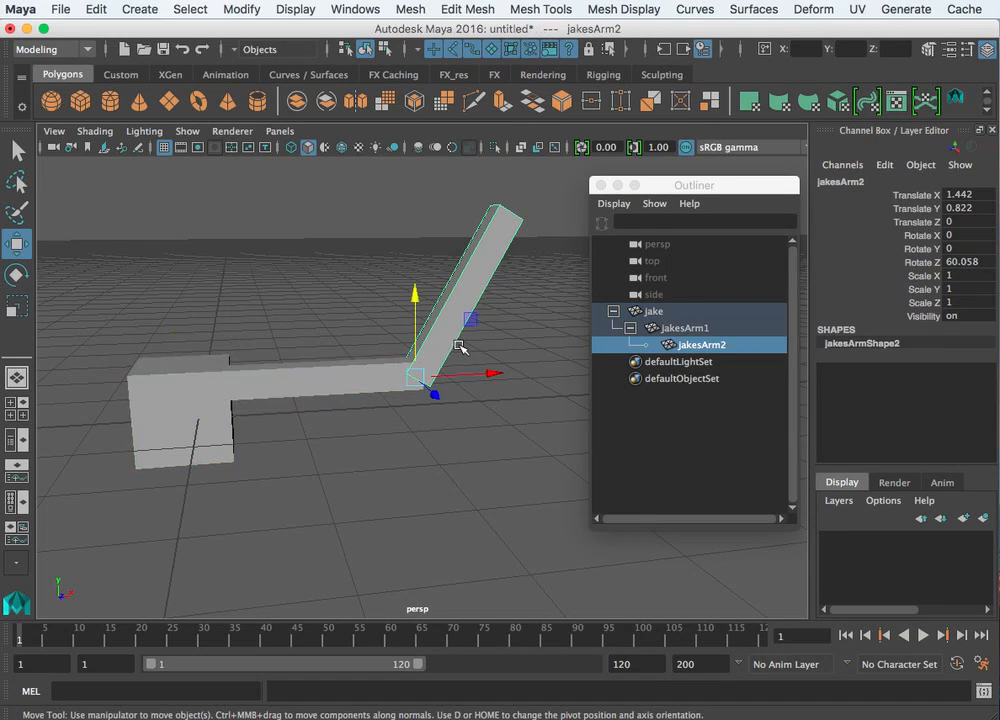
pyautogui.press('r')
pyautogui.moveTo(460, 339); pyautogui.dragTo(433, 385)
pyautogui.moveTo(349, 343); pyautogui.dragTo(364, 353)
pyautogui.keyDown('alt'); pyautogui.moveTo(416, 428); pyautogui.dragTo(505, 344); pyautogui.keyUp('alt')
pyautogui.moveTo(466, 311); pyautogui.dragTo(465, 362)
# - Rotate jakesArm1 to about X -38, Y -58.4, Z 5.8 and jakesArm2 to about X 63.4, Y -4.9, Z 38.3
pyautogui.press('e')
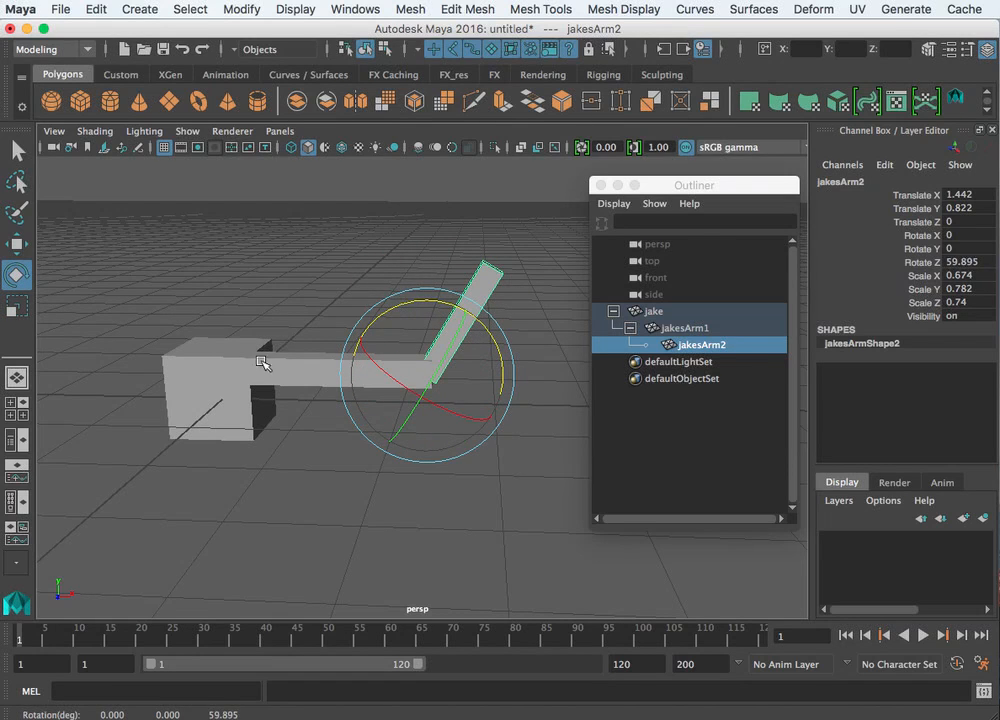
pyautogui.click(336, 382)
pyautogui.moveTo(315, 345); pyautogui.dragTo(373, 468)
pyautogui.click(370, 342)
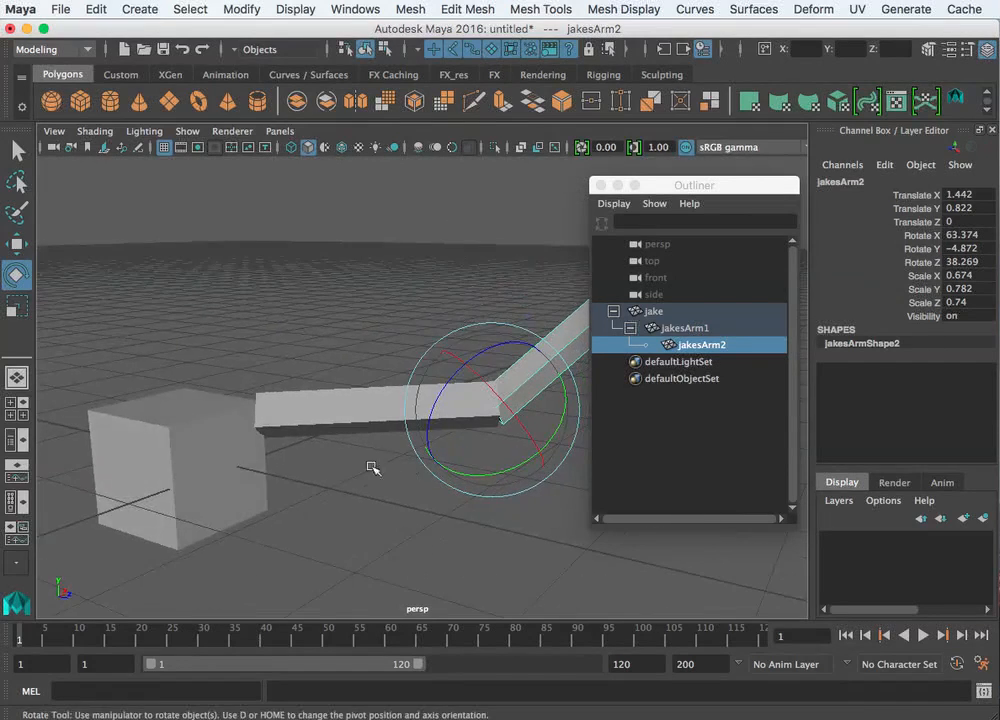
# - Move jake with its whole arm to about Translate X -0.559 and Translate Z -0.914
pyautogui.click(188, 446)
pyautogui.scroll(-5, 312, 445)
pyautogui.press('r')
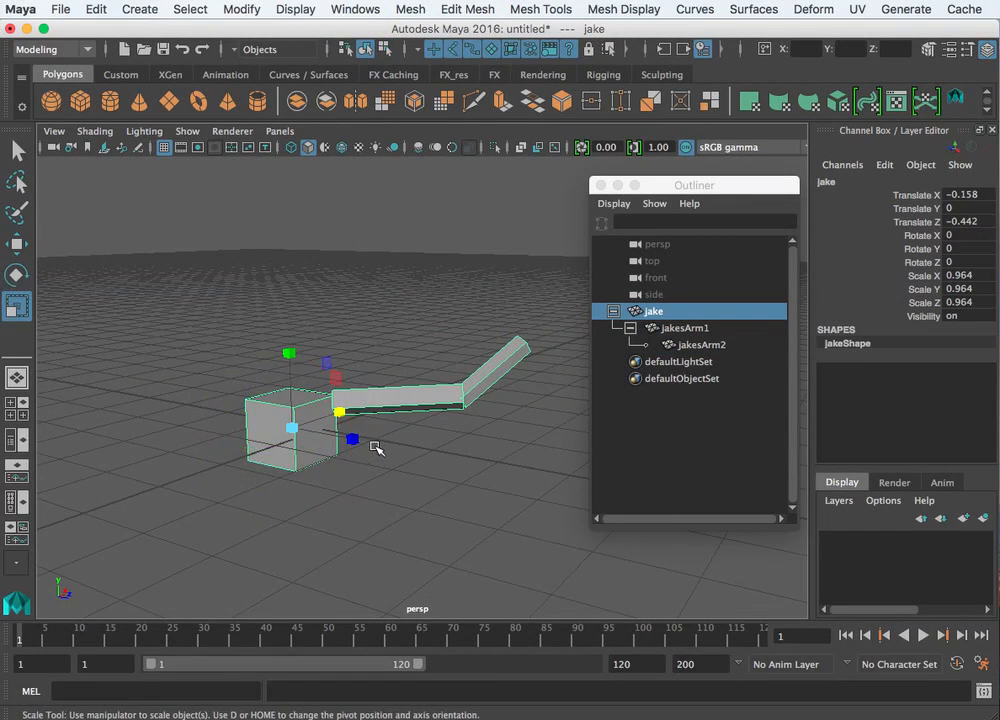
pyautogui.press('w')
pyautogui.moveTo(358, 441); pyautogui.dragTo(350, 397)
# - Rotate jakesArm1 at the shoulder to about X 5.9, Y -13.7, Z 18.3
pyautogui.click(390, 390)
pyautogui.click(474, 372)
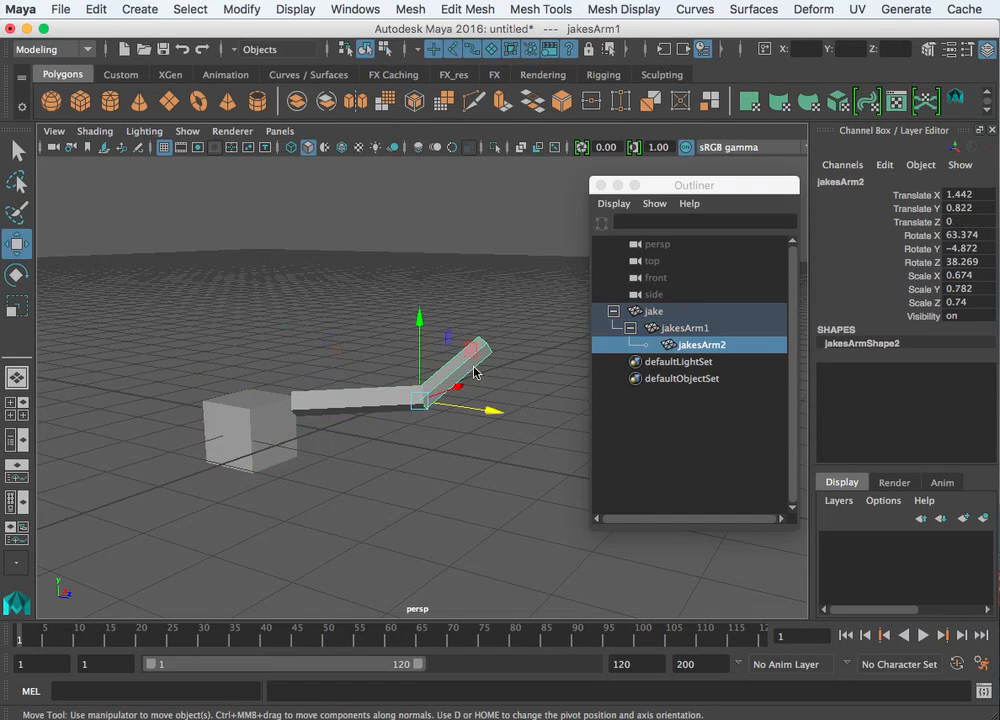
pyautogui.click(384, 402)
pyautogui.keyDown('alt'); pyautogui.moveTo(399, 444); pyautogui.dragTo(346, 513); pyautogui.keyUp('alt')
pyautogui.press('r')
pyautogui.press('e')
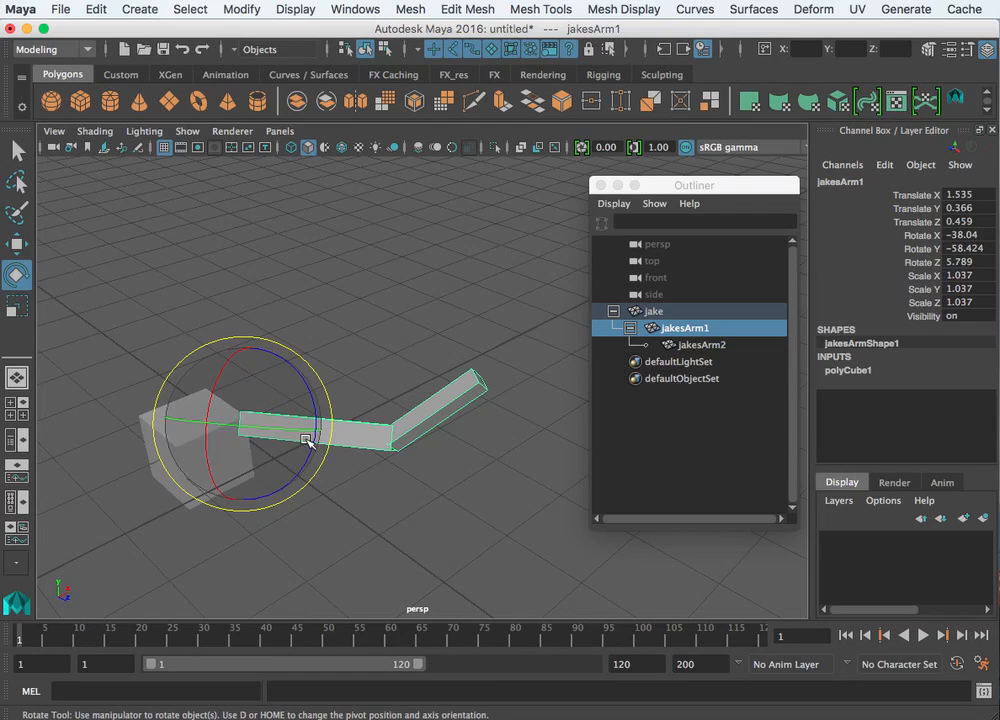
pyautogui.moveTo(312, 408); pyautogui.dragTo(262, 463)
pyautogui.click(391, 446)
pyautogui.click(328, 379)
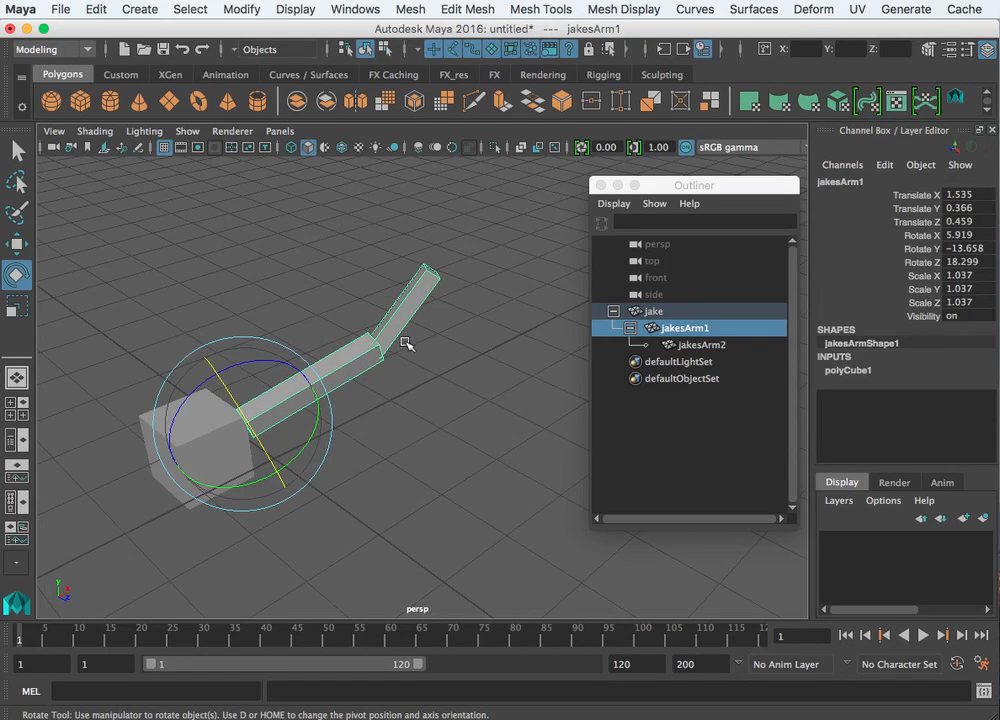
# - Rotate jakesArm2 at the elbow to about X 63, Y 2.2, Z 52.2 and clear the selection
pyautogui.click(405, 323)
pyautogui.moveTo(382, 286)
pyautogui.mouseDown()
pyautogui.moveTo(449, 308)
pyautogui.moveTo(342, 292)
pyautogui.moveTo(364, 296)
pyautogui.mouseUp()
pyautogui.click(444, 424)
pyautogui.keyDown('alt'); pyautogui.moveTo(444, 424); pyautogui.dragTo(415, 413); pyautogui.keyUp('alt')
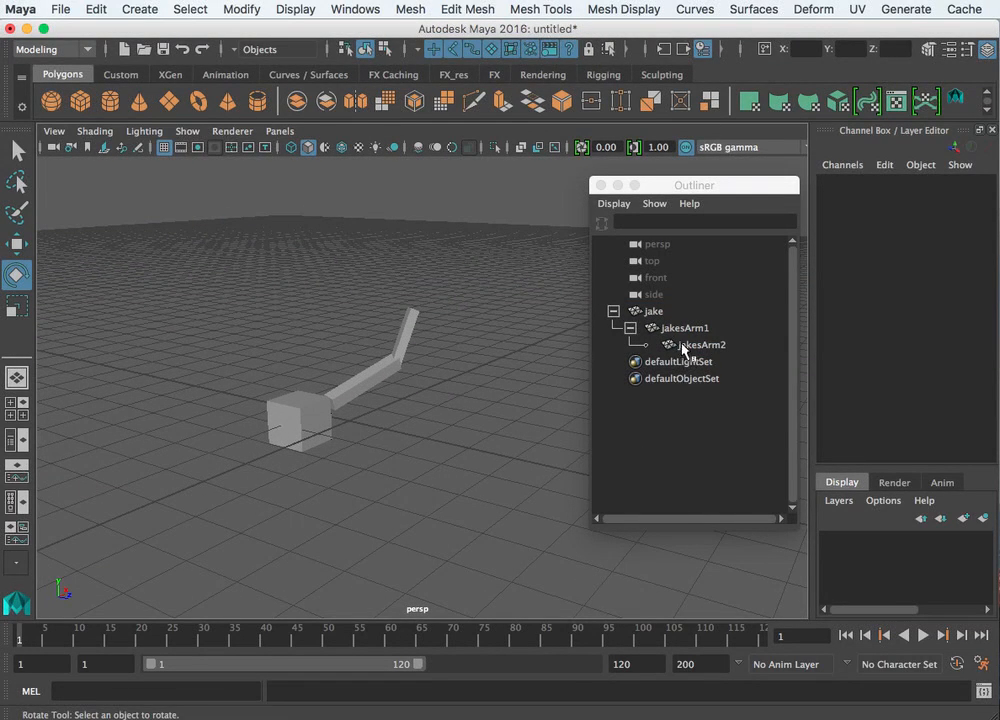
# - Unparent jakesArm2 by moving it above jake in the scene hierarchy
pyautogui.moveTo(685, 186); pyautogui.dragTo(640, 175)
pyautogui.click(637, 334)
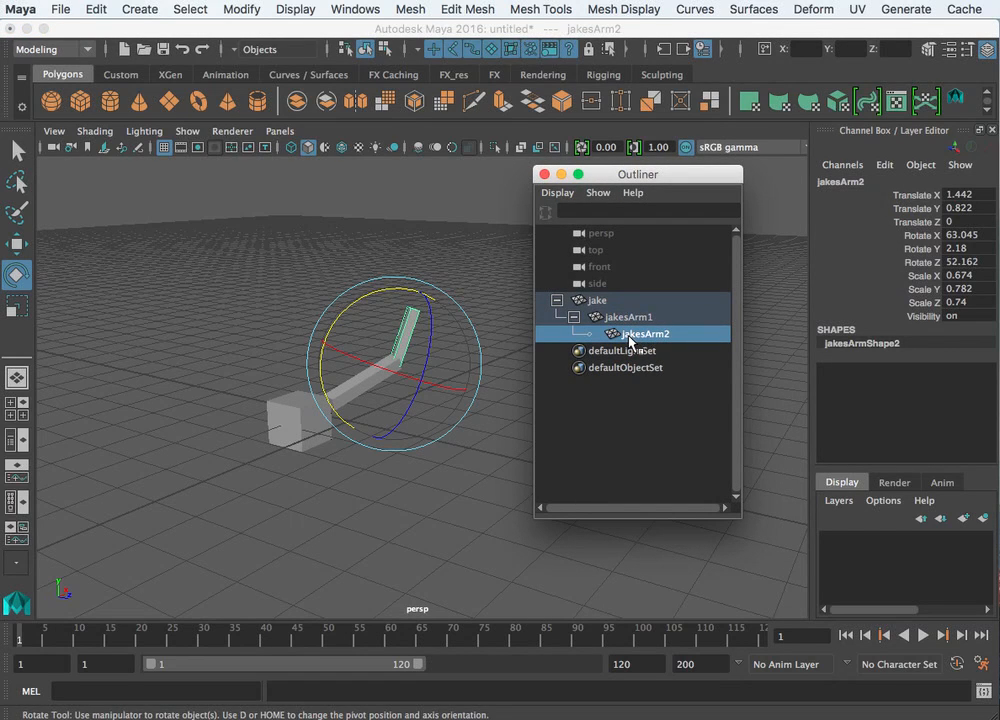
pyautogui.moveTo(629, 341); pyautogui.dragTo(623, 294)
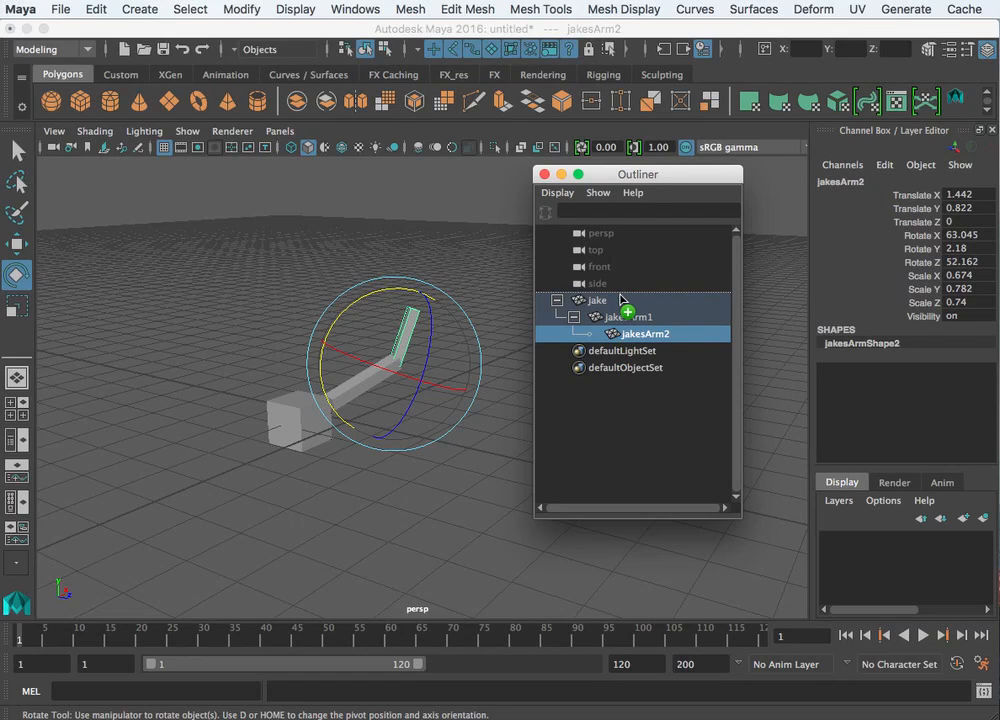
pyautogui.moveTo(623, 298); pyautogui.dragTo(620, 296)
pyautogui.click(376, 430)
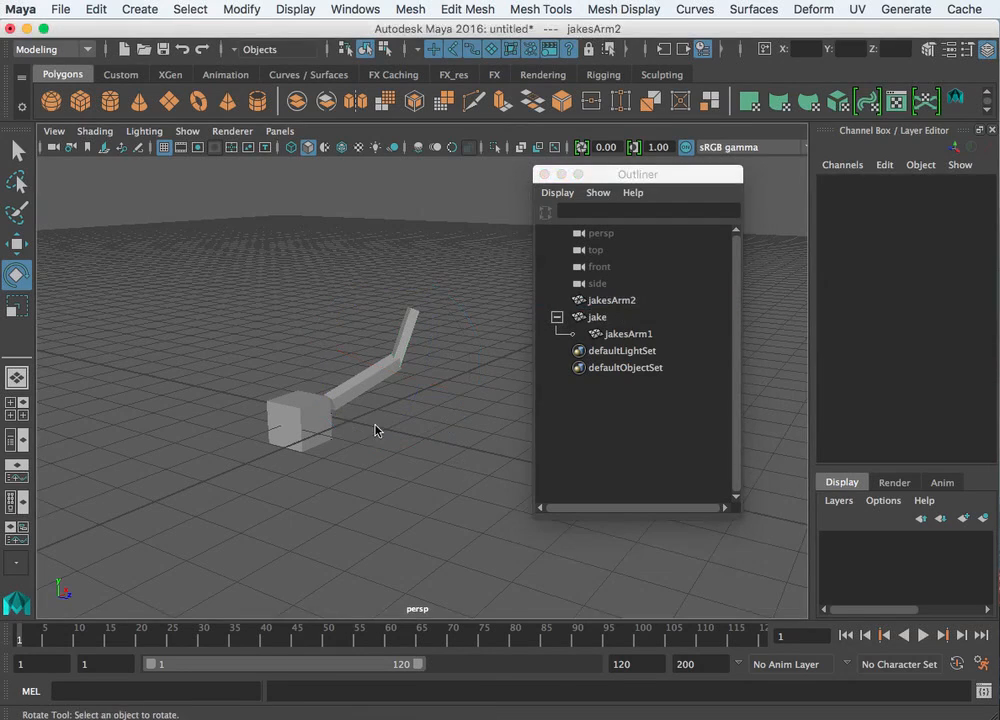
# - Try moving jake along Z to about -5.956, away from the detached jakesArm2, and undo the move
pyautogui.click(319, 419)
pyautogui.press('w')
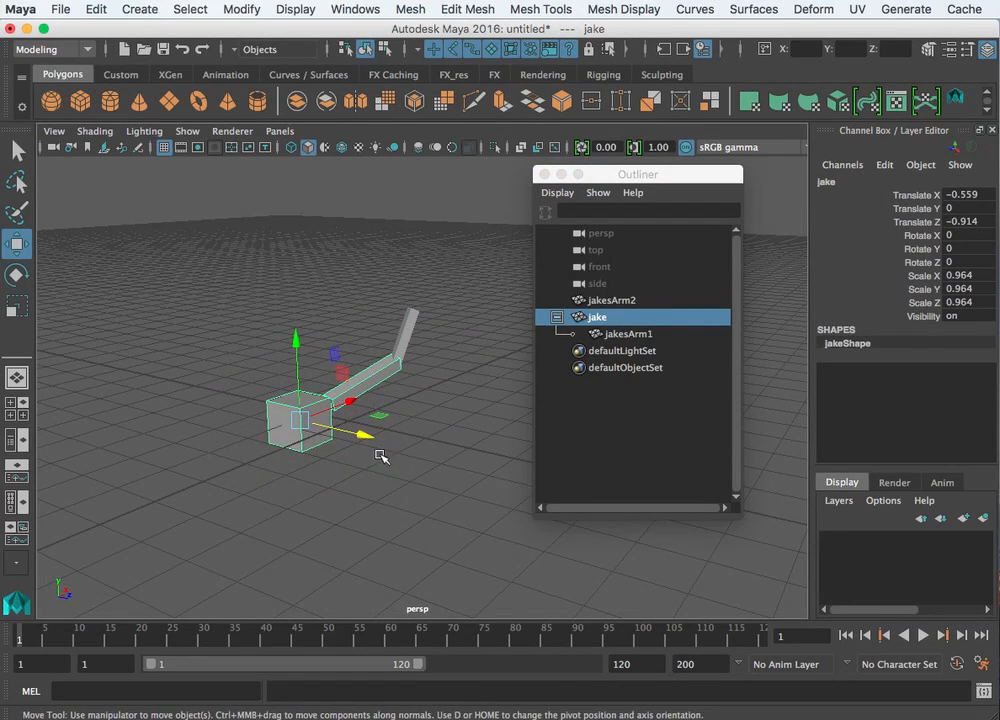
pyautogui.moveTo(364, 437); pyautogui.dragTo(337, 358)
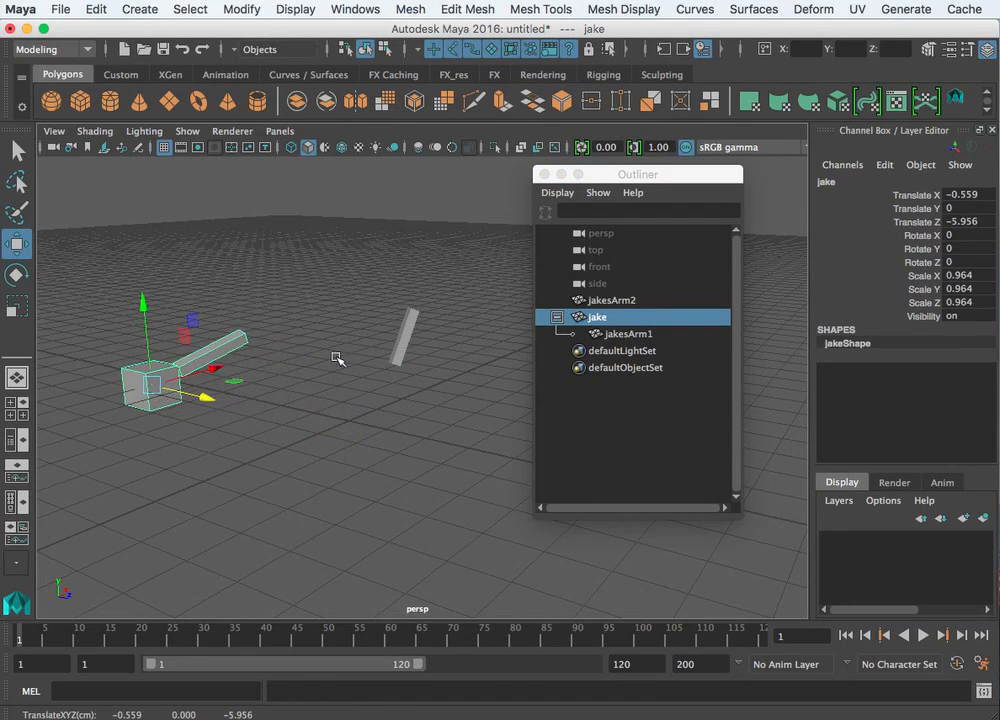
pyautogui.hotkey('ctrl', 'z')
# - Unparent jakesArm1 by moving it above jake in the scene hierarchy
pyautogui.moveTo(618, 337); pyautogui.dragTo(618, 310)
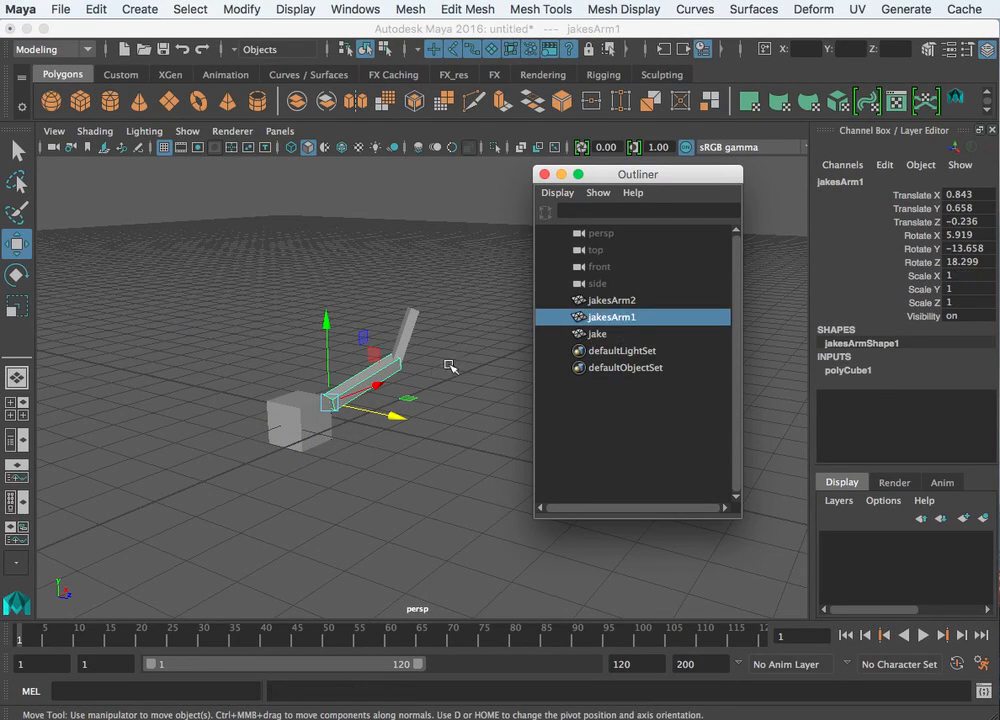
pyautogui.click(390, 397)
pyautogui.click(598, 334)
# - Parent jakesArm1 back under jake and jakesArm2 back under jakesArm1, and expand the hierarchy
pyautogui.click(612, 317)
pyautogui.moveTo(612, 321)
pyautogui.mouseDown()
pyautogui.moveTo(611, 336)
pyautogui.moveTo(598, 319)
pyautogui.moveTo(640, 336)
pyautogui.moveTo(622, 336)
pyautogui.mouseUp()
pyautogui.click(612, 300)
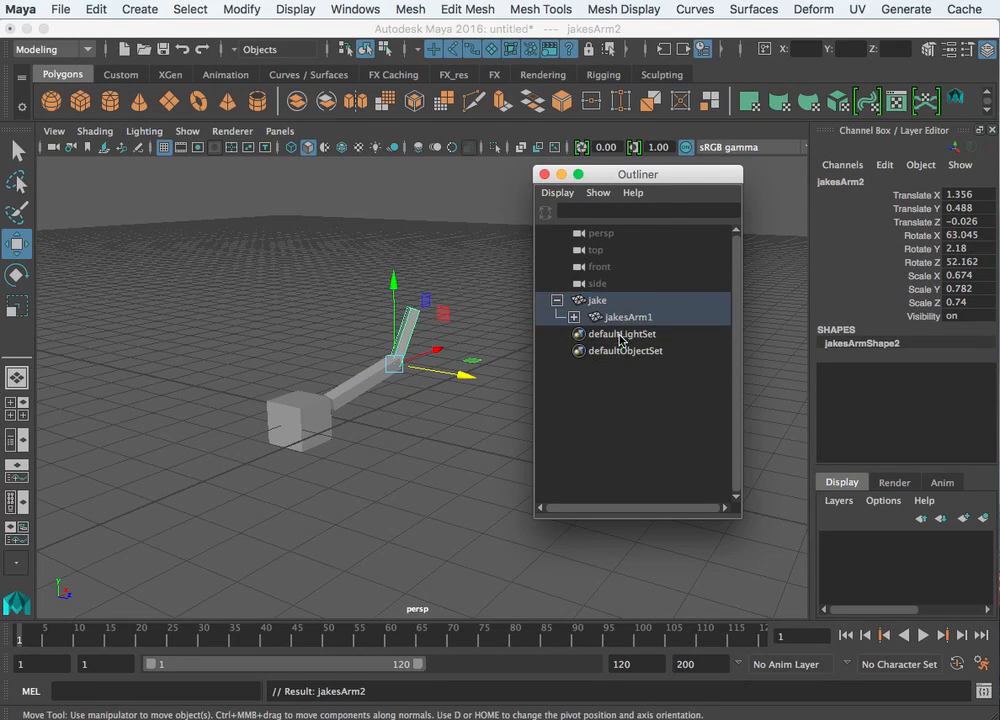
pyautogui.click(574, 317)
pyautogui.click(450, 447)
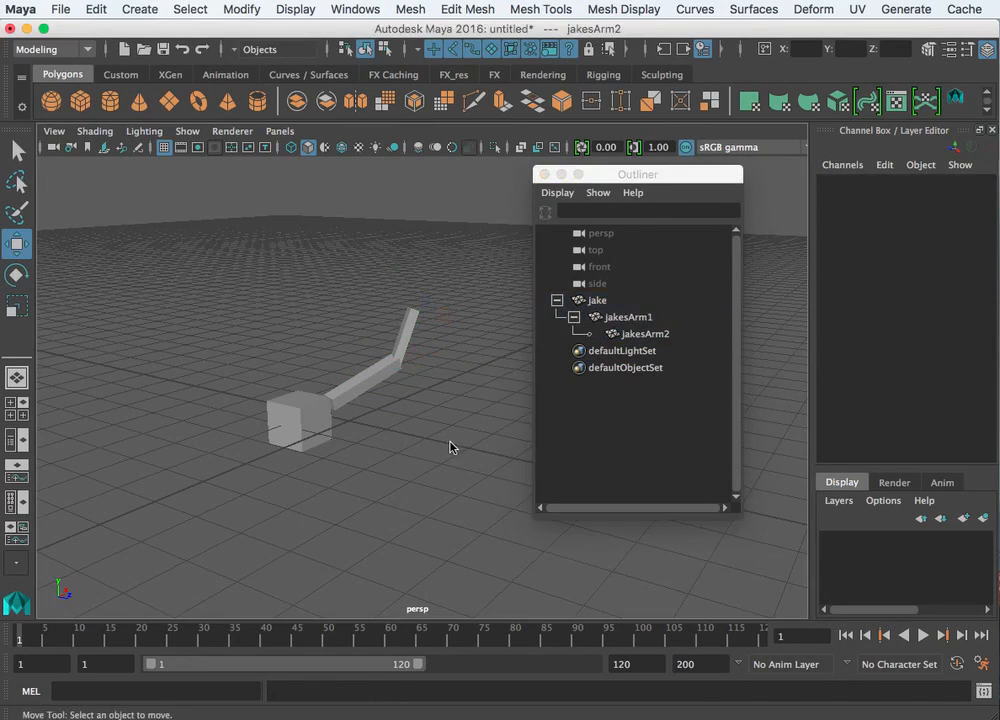
# - Unparent jakesArm1 from jake and select jake together with both arm segments
pyautogui.click(360, 391)
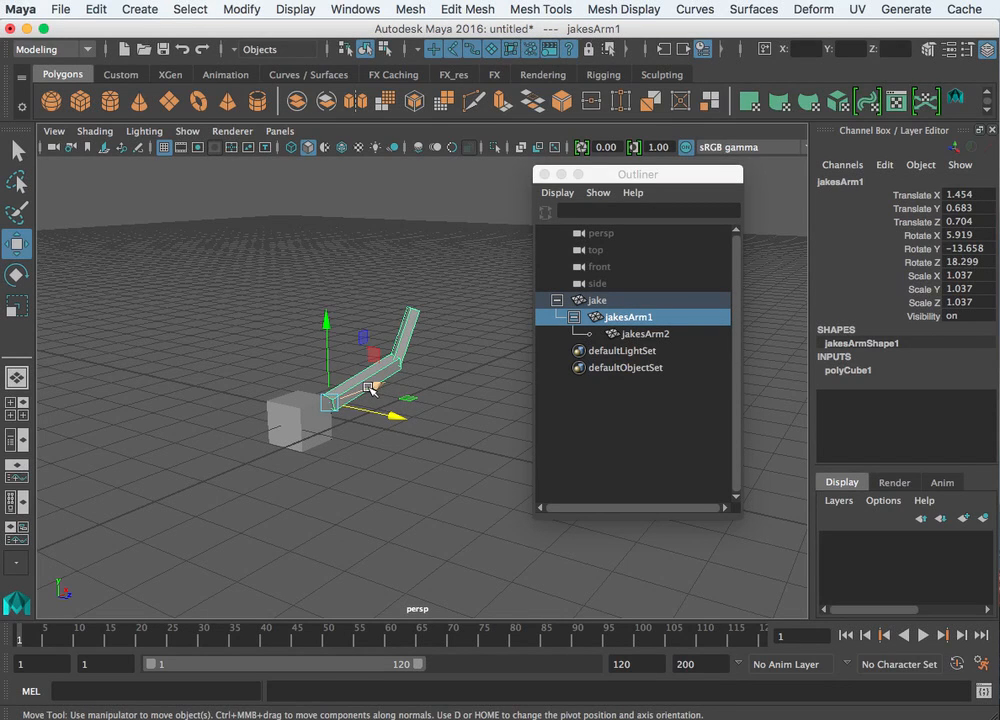
pyautogui.hotkey('shift', 'p')
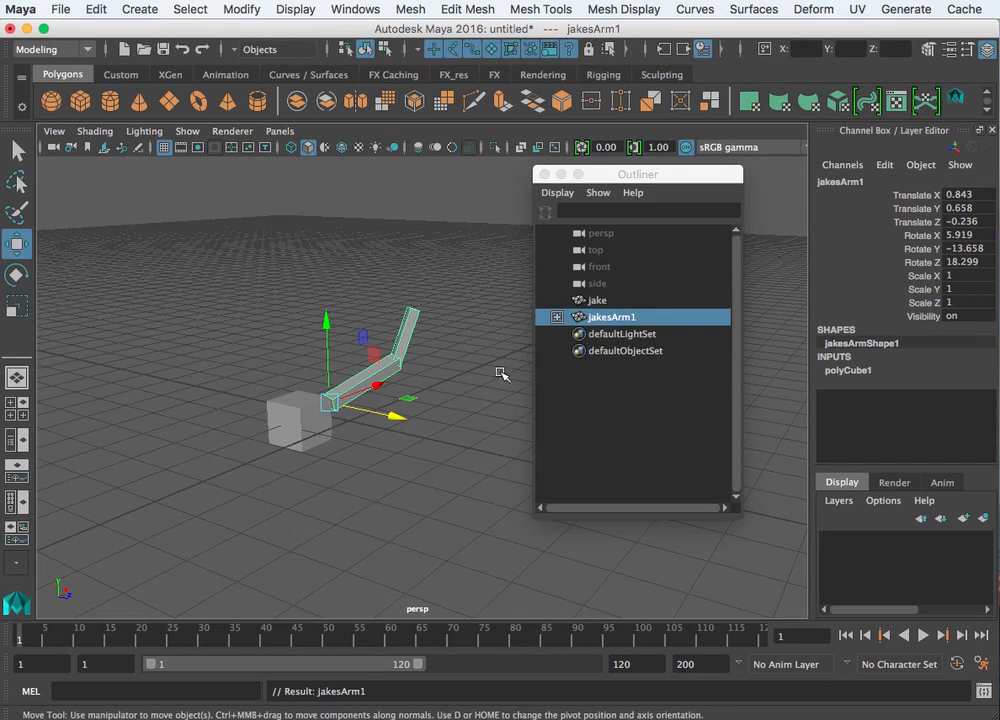
pyautogui.click(595, 299)
pyautogui.click(601, 316)
pyautogui.click(600, 300)
pyautogui.click(603, 316)
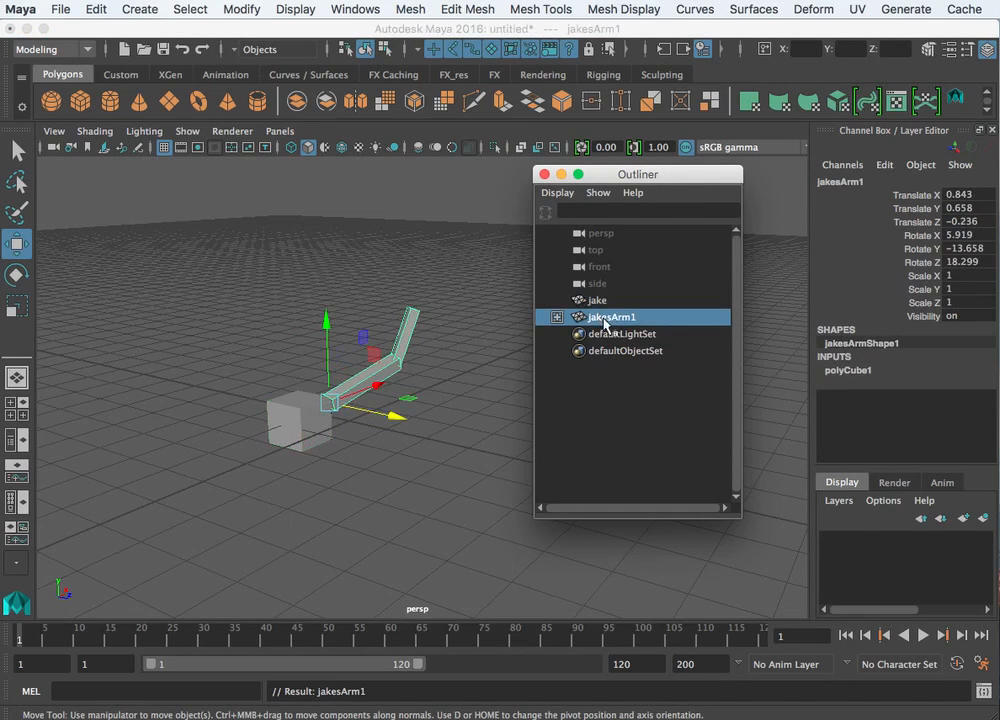
pyautogui.click(594, 300)
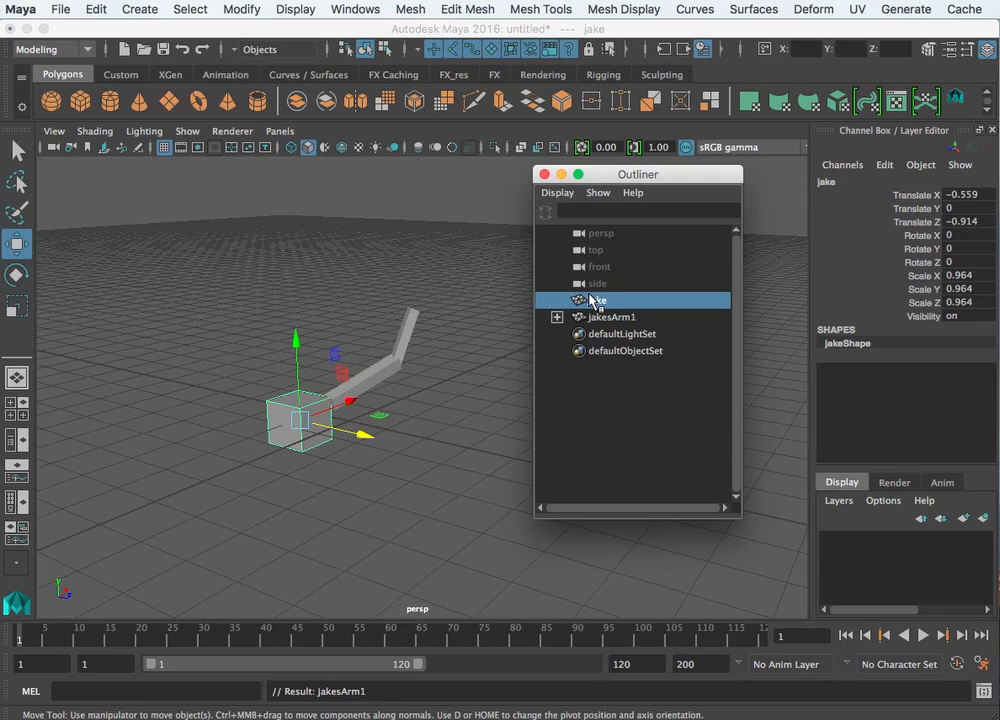
pyautogui.moveTo(455, 280); pyautogui.dragTo(233, 455)
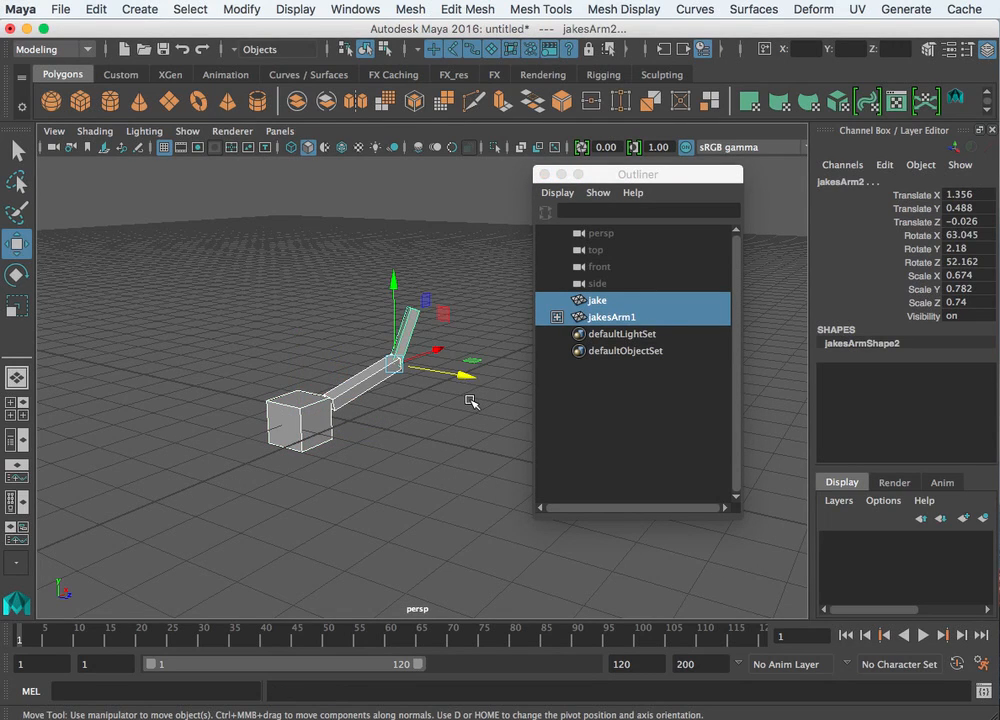